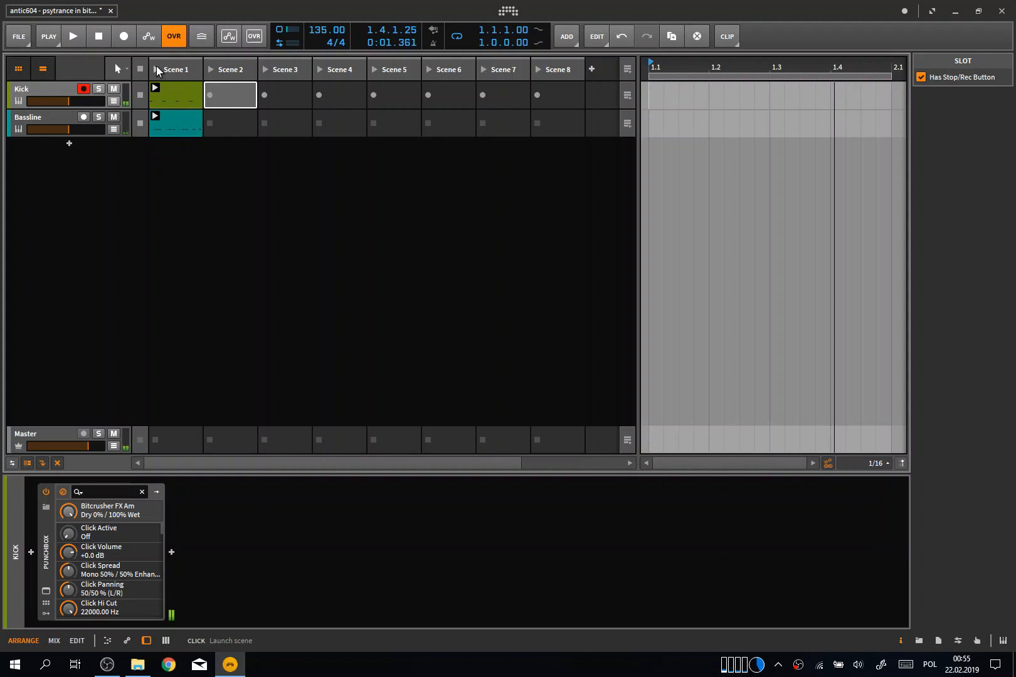
Stop the Scene 1 clips and examine the PunchBox plugin settings on the Kick track, closing its window when done
{"action": "left_click", "coordinate": [140, 70]}
{"action": "left_click", "coordinate": [32, 90]}
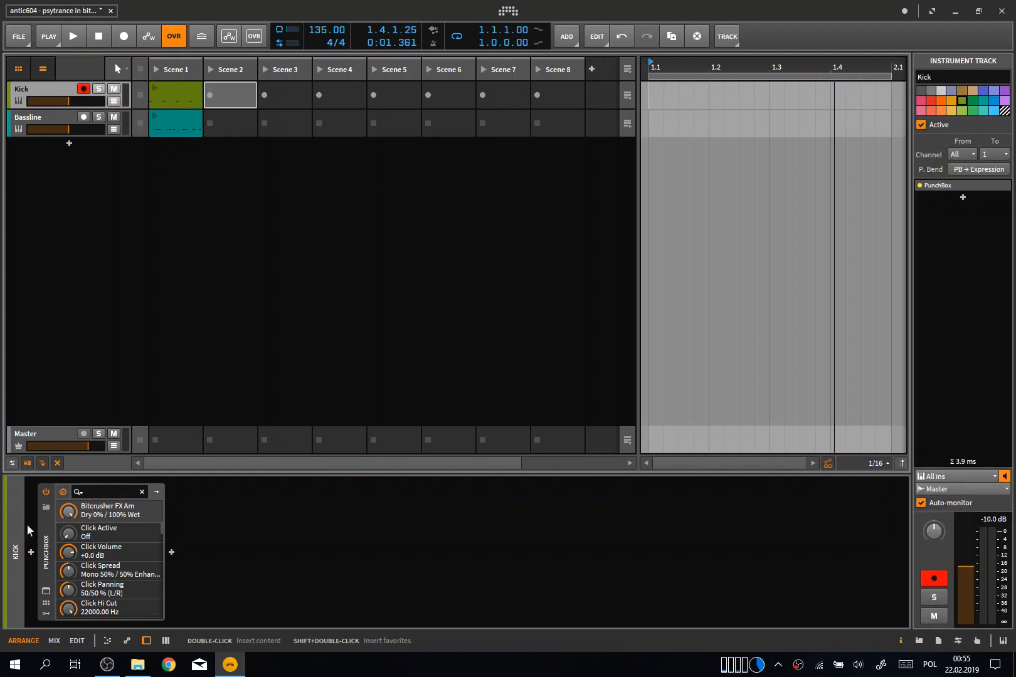
{"action": "left_click", "coordinate": [46, 592]}
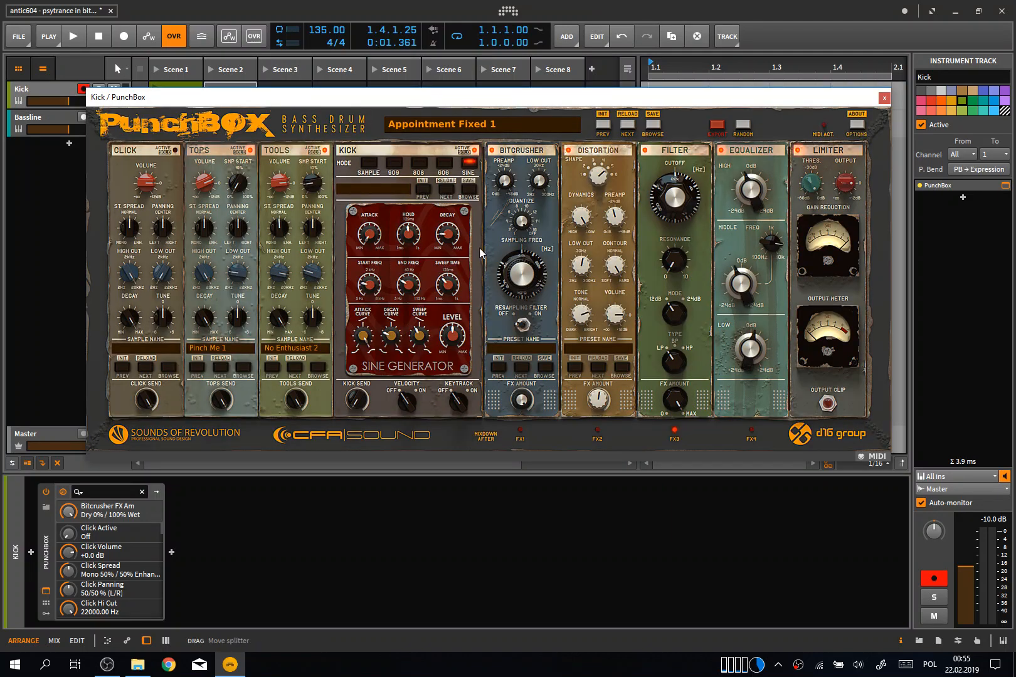
{"action": "left_click", "coordinate": [884, 98]}
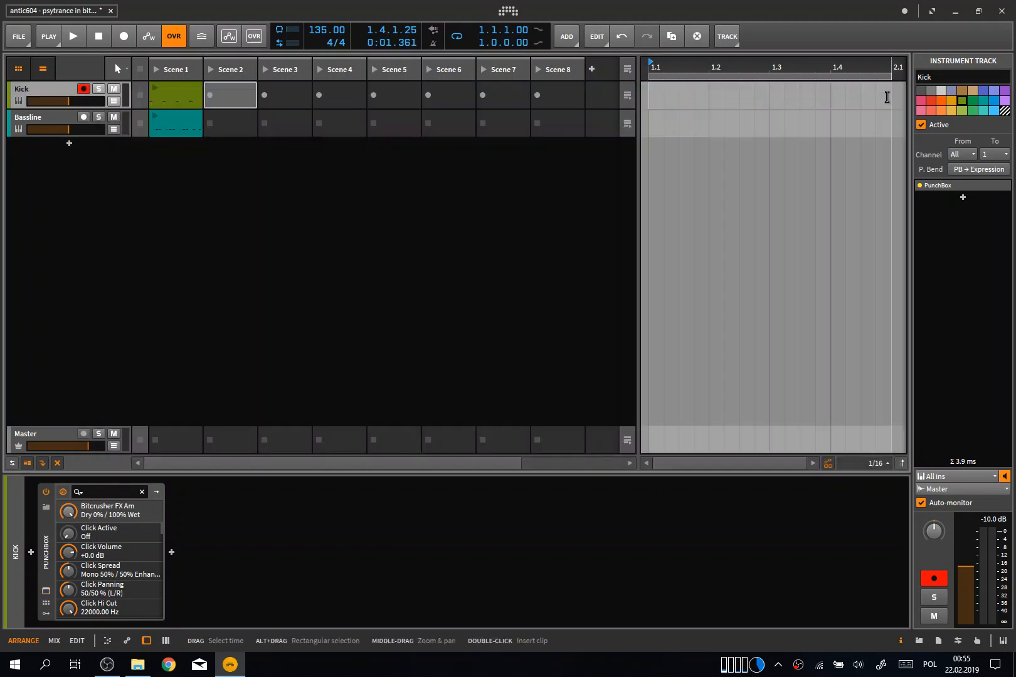
Examine the device chains of the Bass and Sub layers in the Bassline track's Instrument Layer
{"action": "left_click", "coordinate": [51, 119]}
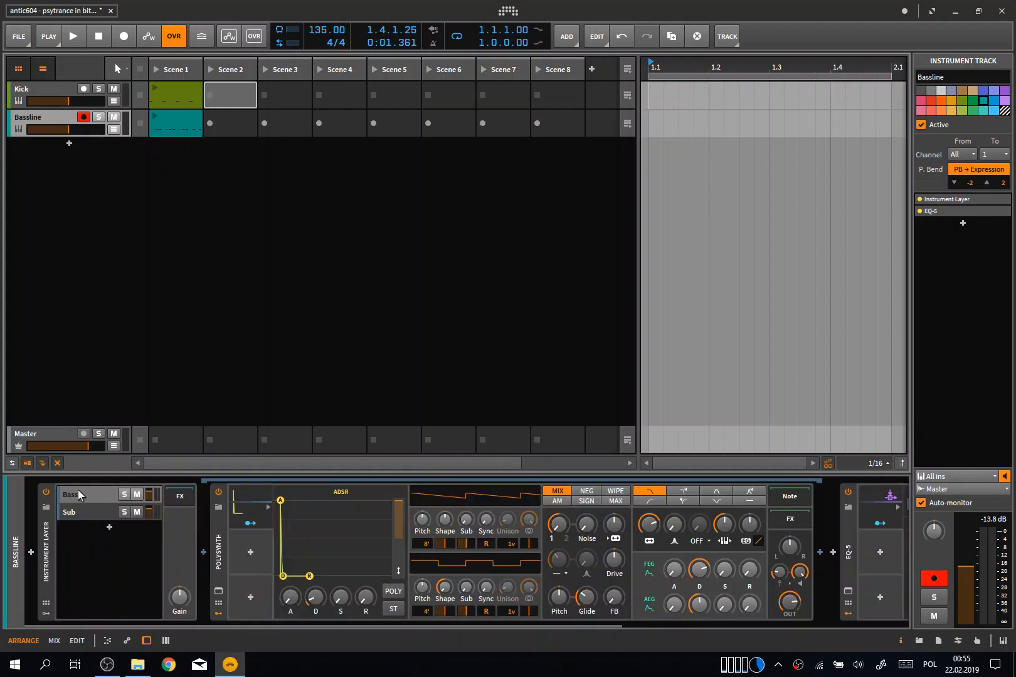
{"action": "left_click", "coordinate": [74, 515]}
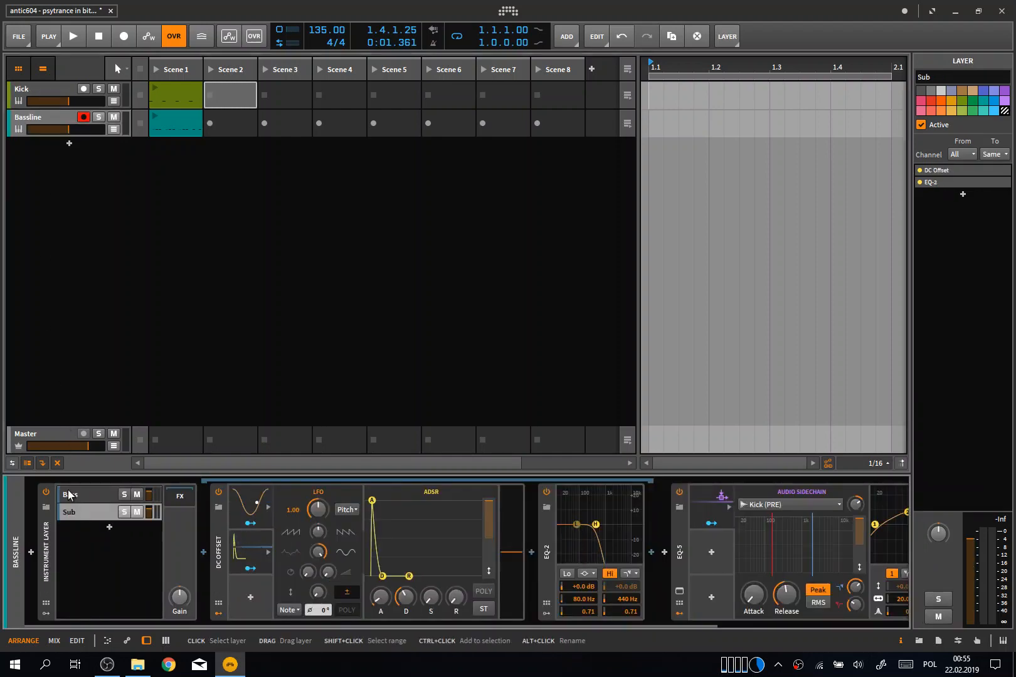
{"action": "left_click", "coordinate": [70, 495]}
{"action": "scroll", "coordinate": [314, 565], "scroll_direction": "right", "scroll_amount": 5}
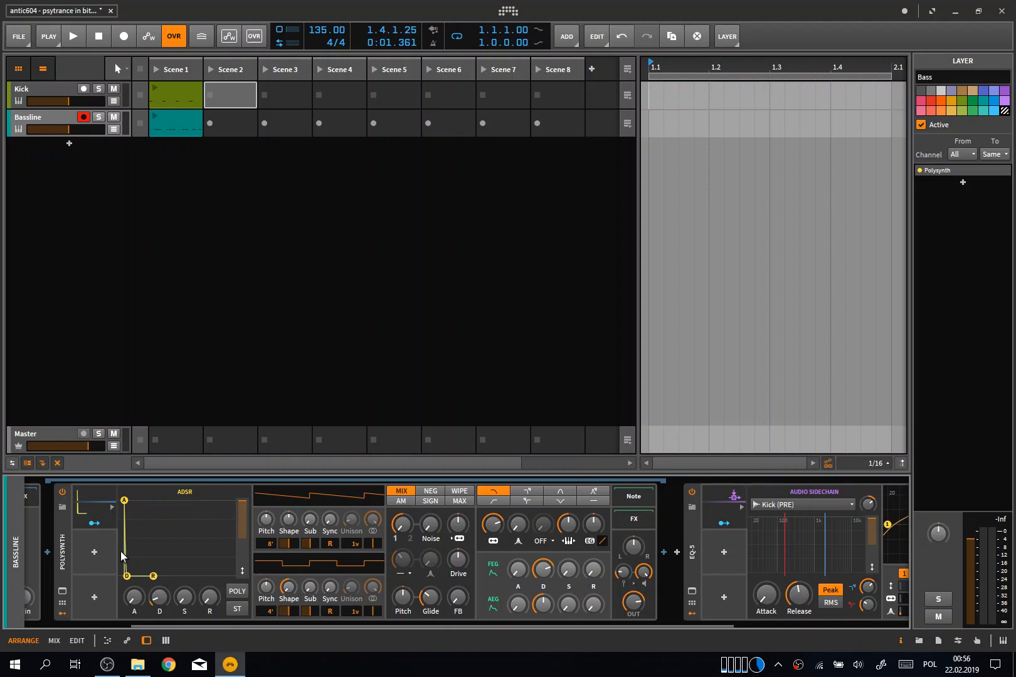
{"action": "scroll", "coordinate": [122, 555], "scroll_direction": "left", "scroll_amount": 5}
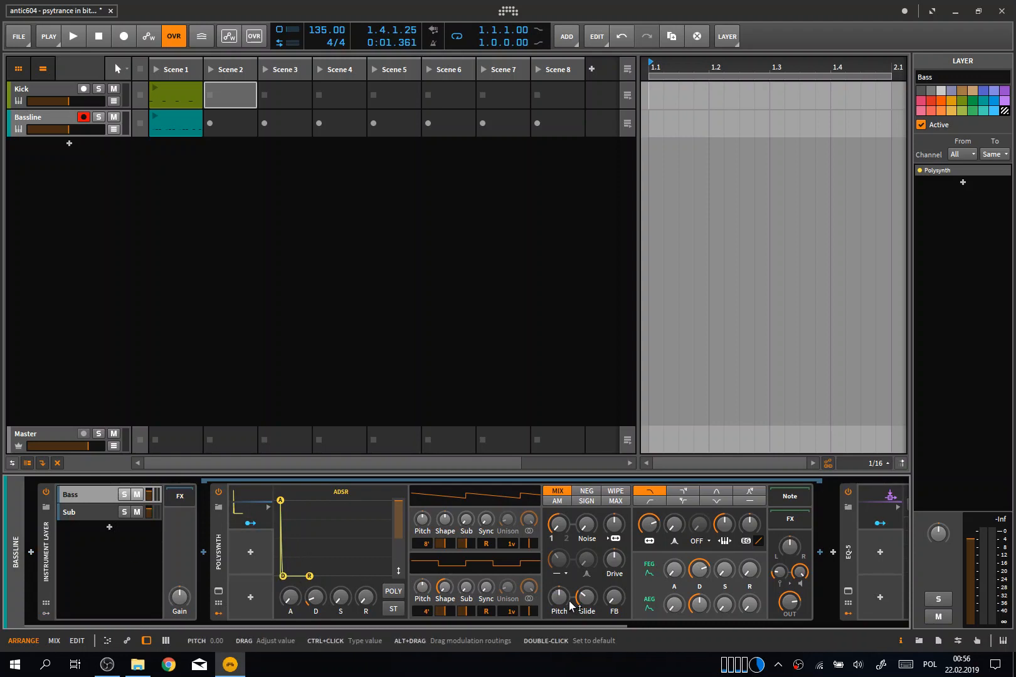
{"action": "left_click", "coordinate": [95, 513]}
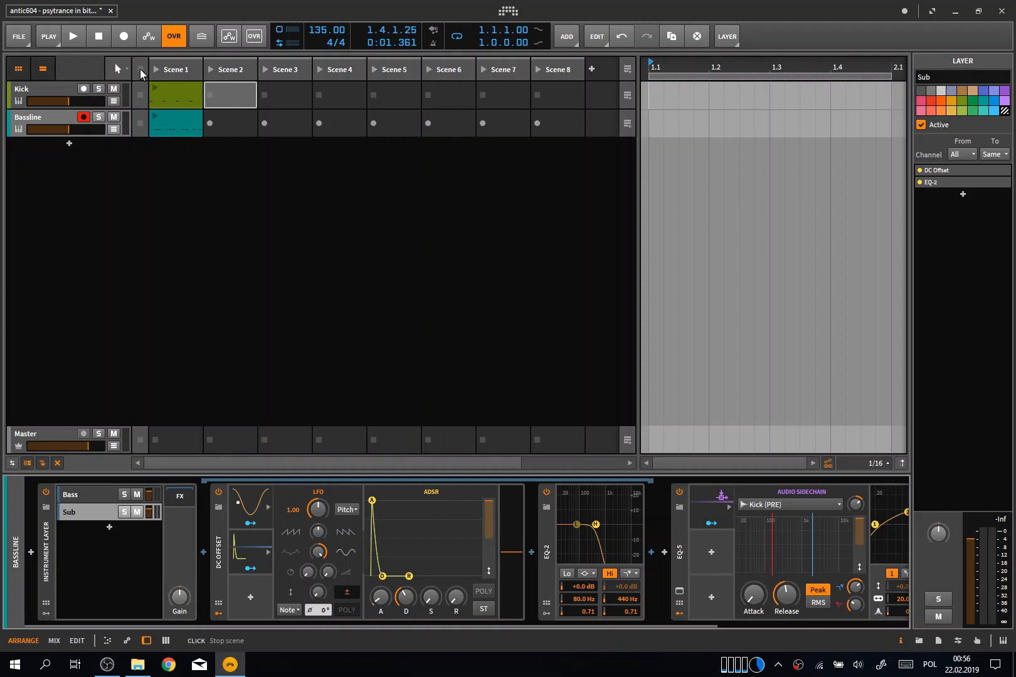
Copy the Bassline clip from Scene 1 into the Scene 2 slot and open the copy for note editing
{"action": "left_click", "coordinate": [174, 126]}
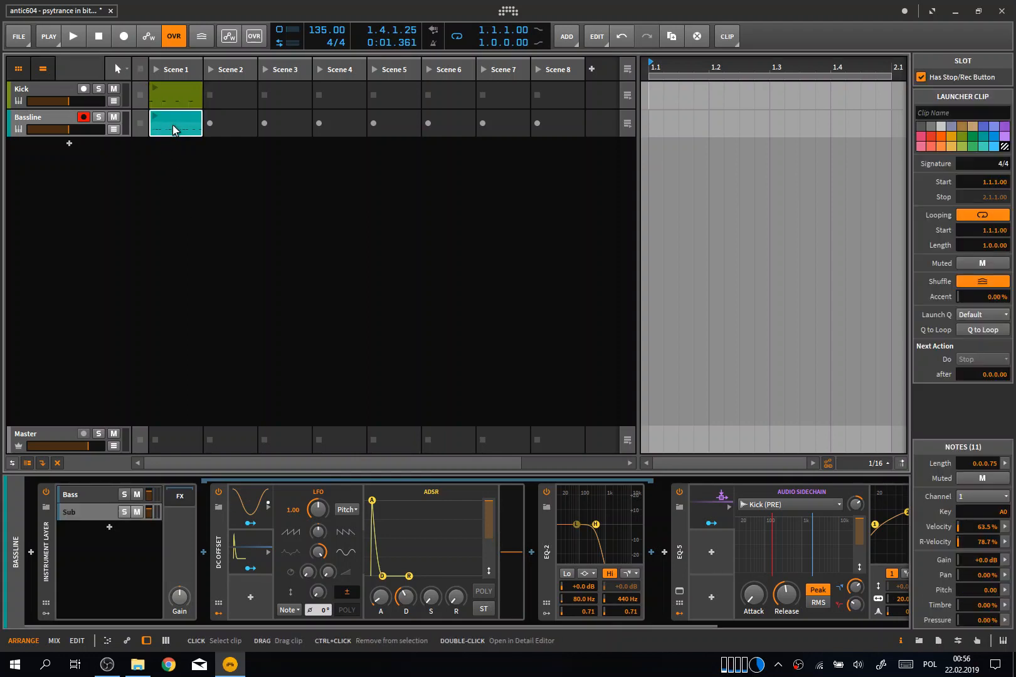
{"action": "left_click_drag", "start_coordinate": [173, 125], "coordinate": [205, 126]}
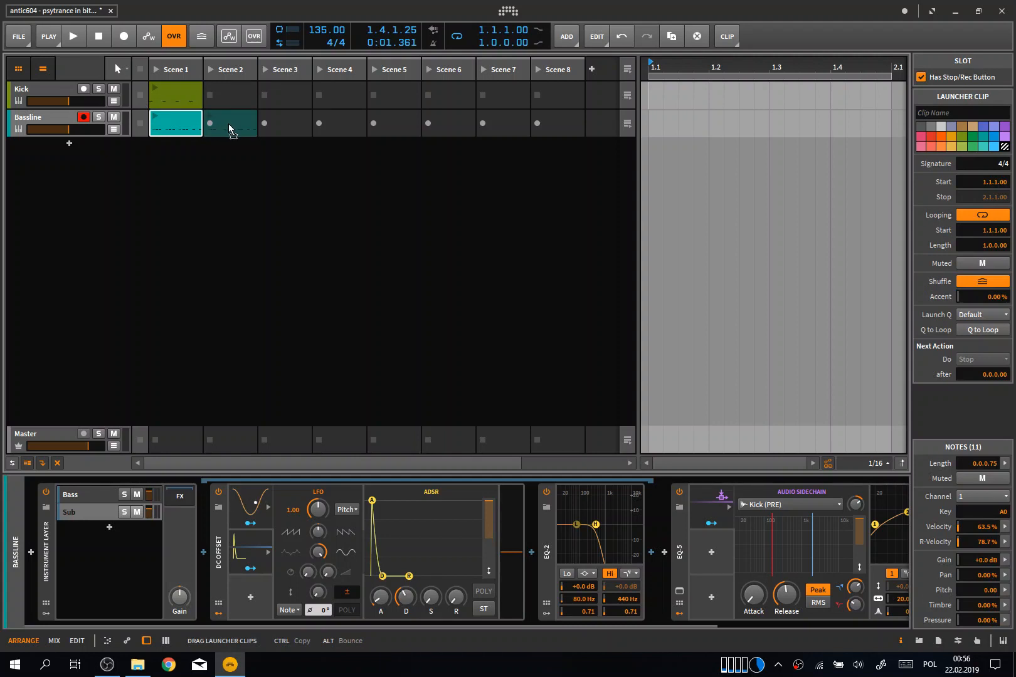
{"action": "left_click_drag", "start_coordinate": [228, 123], "coordinate": [228, 123]}
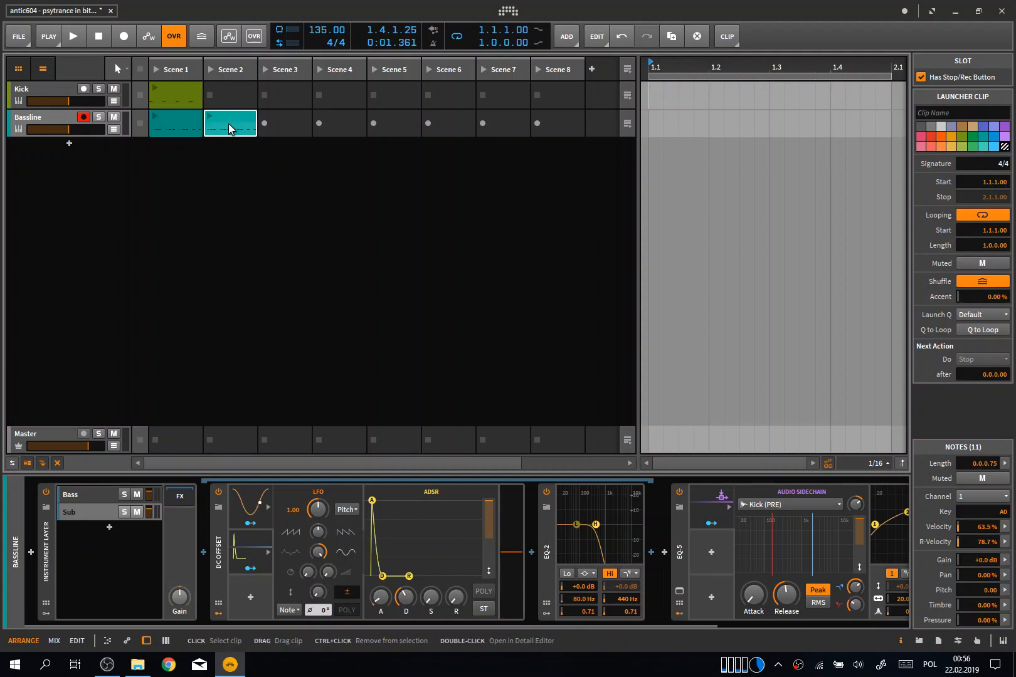
{"action": "double_click", "coordinate": [238, 131]}
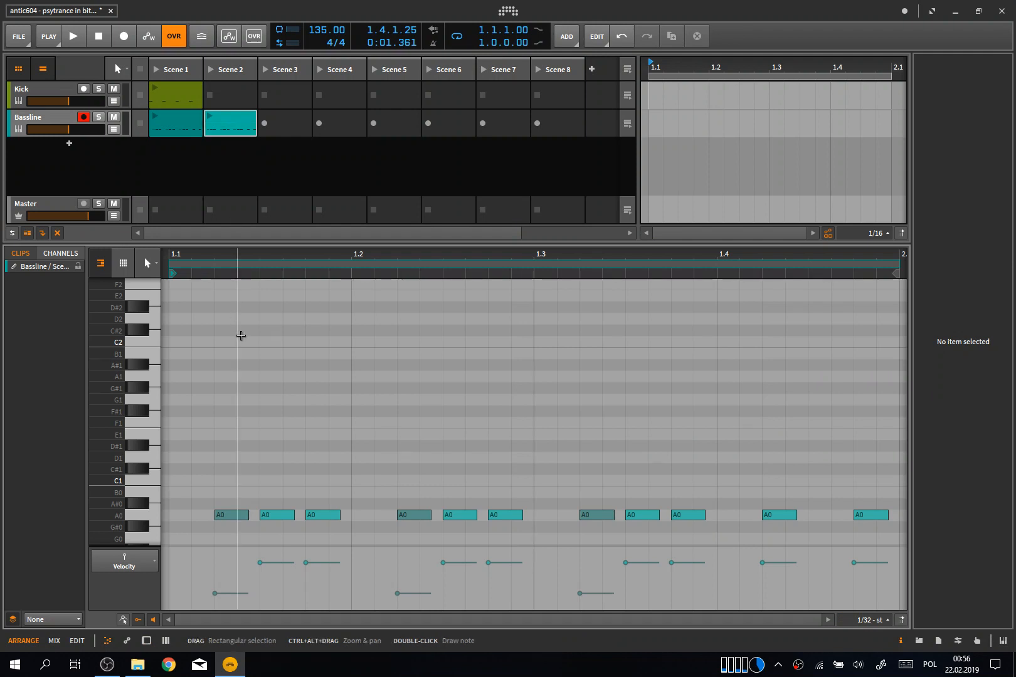
Copy an A0 note to A1 at 1.4.3.00 with length 0.0.1.50, and raise the A0 note at 1.3.3.00 to C1
{"action": "left_click_drag", "start_coordinate": [774, 515], "coordinate": [831, 379]}
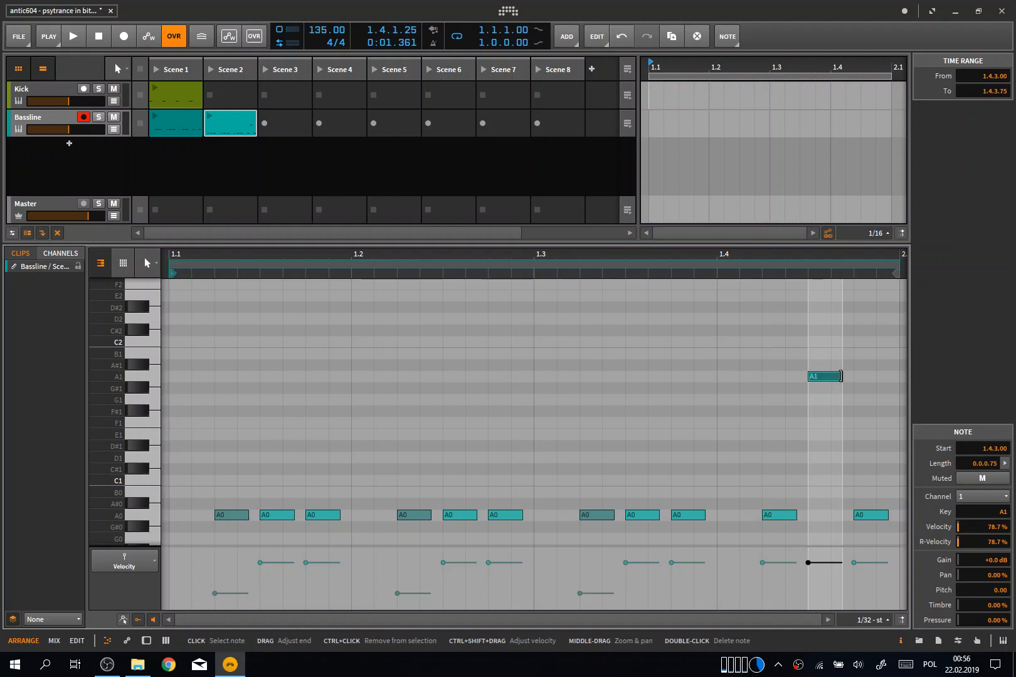
{"action": "left_click_drag", "start_coordinate": [842, 376], "coordinate": [878, 376]}
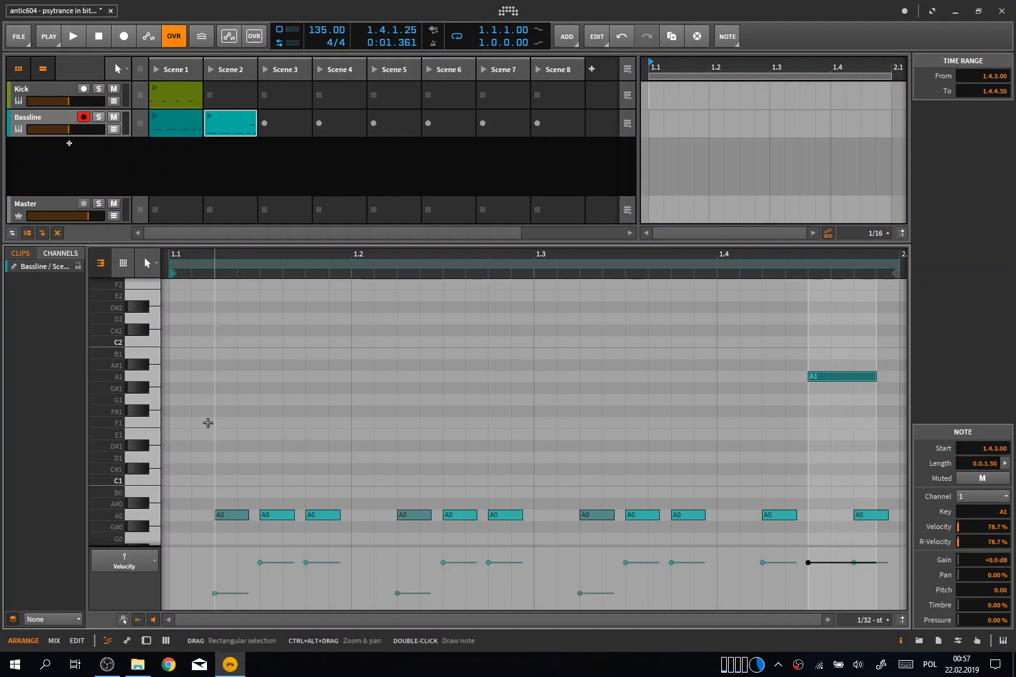
{"action": "double_click", "coordinate": [97, 435]}
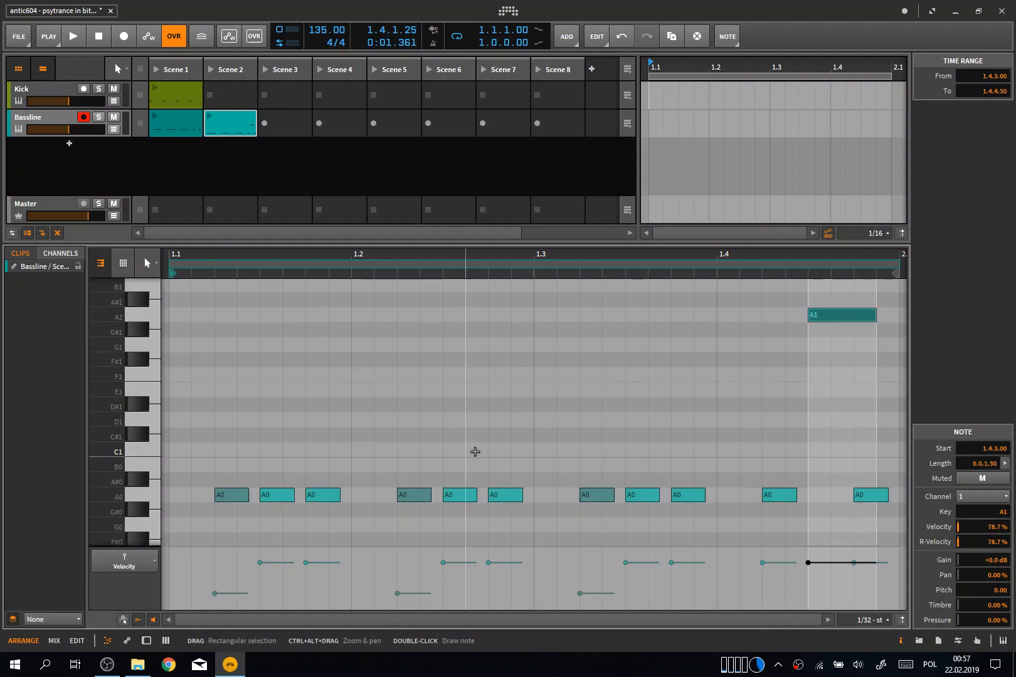
{"action": "left_click_drag", "start_coordinate": [641, 495], "coordinate": [643, 452], "text": "ctrl"}
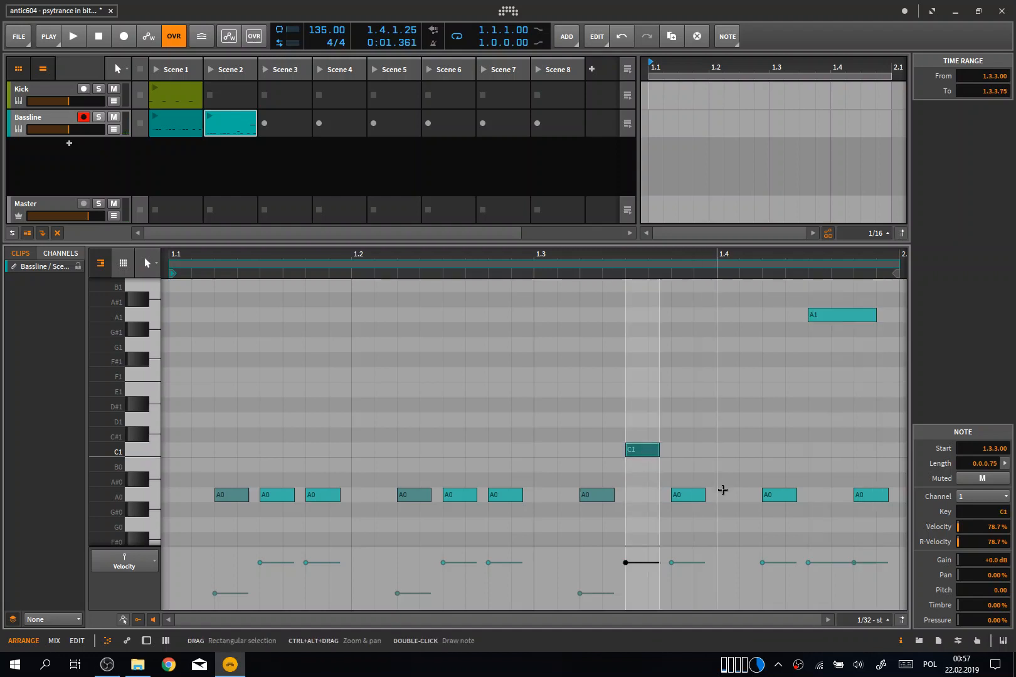
Add a D#1 copy at 1.4.1.00 with length 0.0.1.00, and lengthen the A0 note at 1.3.4.00 to 0.0.1.50
{"action": "left_click_drag", "start_coordinate": [684, 495], "coordinate": [729, 409]}
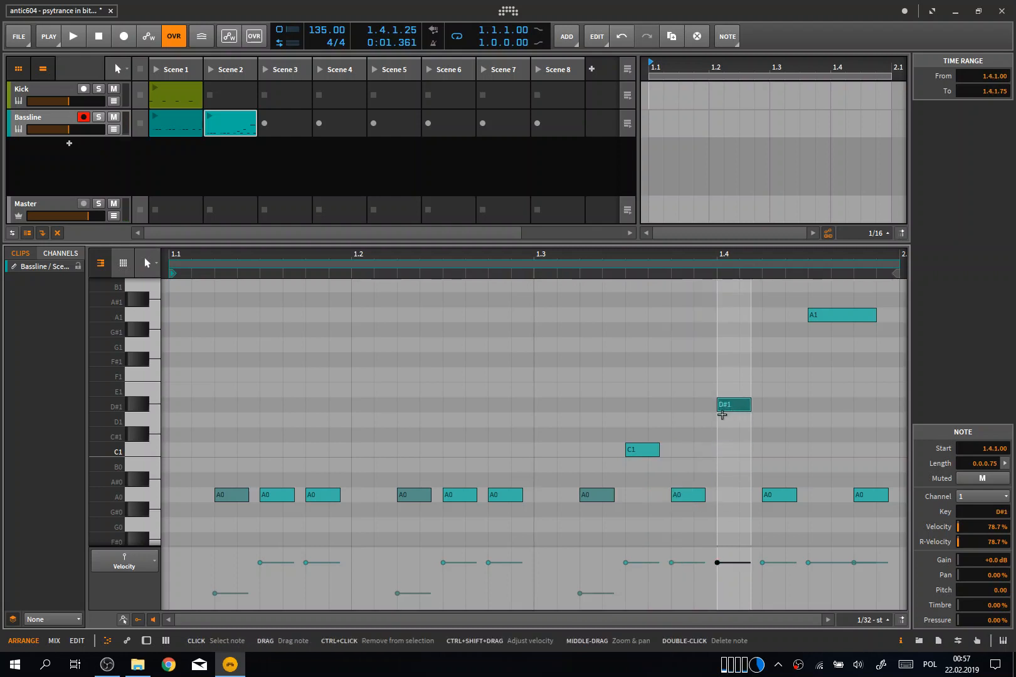
{"action": "left_click", "coordinate": [700, 499]}
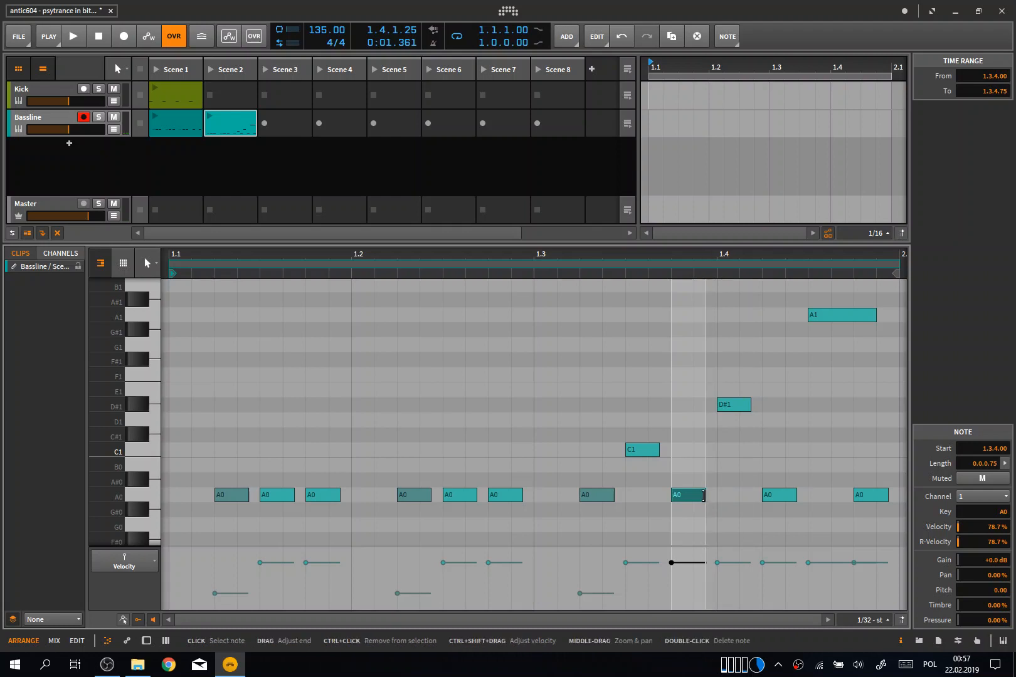
{"action": "left_click_drag", "start_coordinate": [703, 496], "coordinate": [738, 495]}
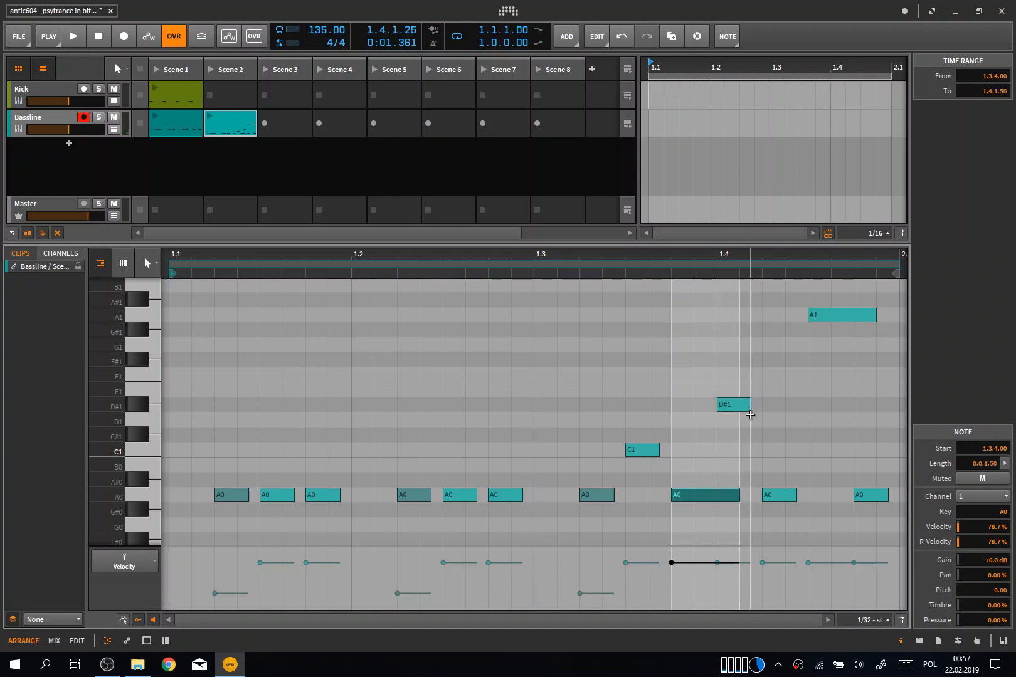
{"action": "left_click_drag", "start_coordinate": [748, 409], "coordinate": [762, 408]}
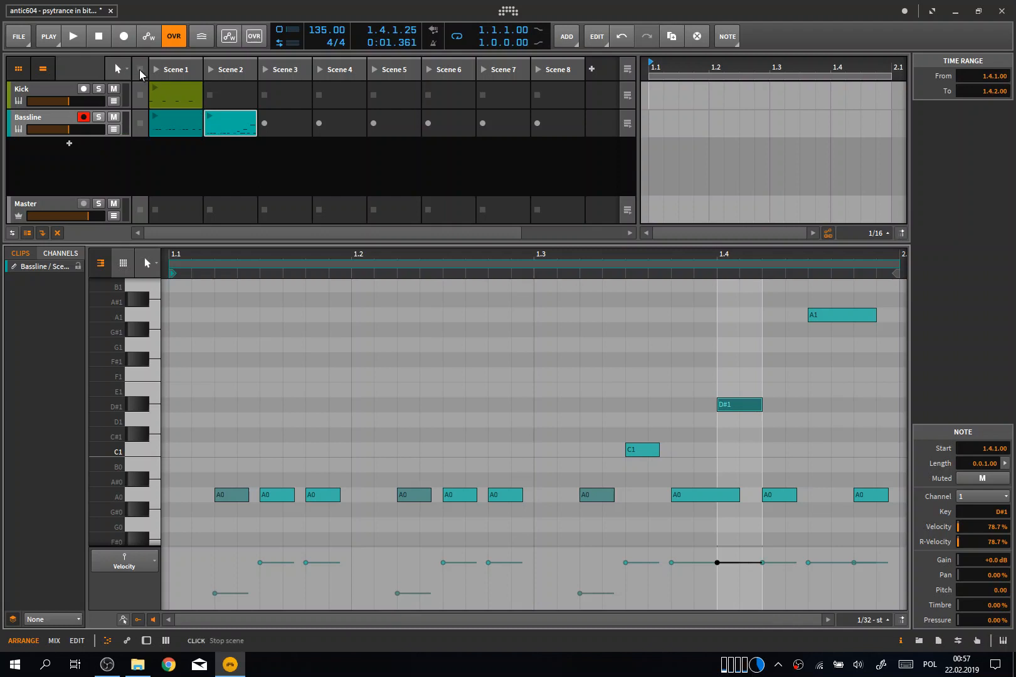
Play the Scene 2 Bassline clip to audition the edited notes, and stop playback
{"action": "left_click", "coordinate": [210, 117]}
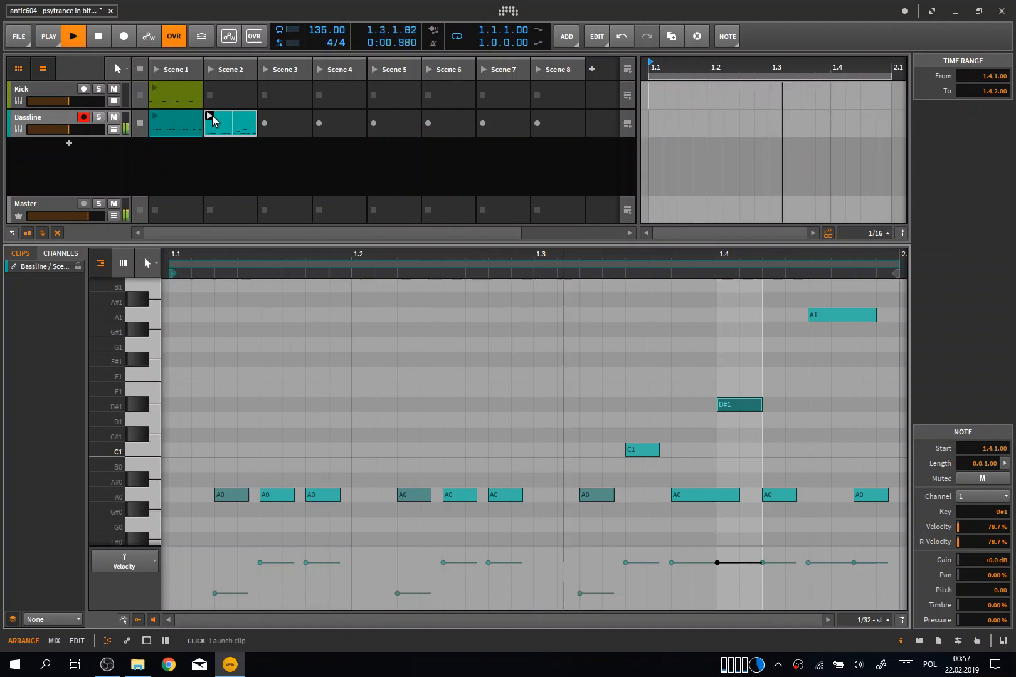
{"action": "key", "text": "space"}
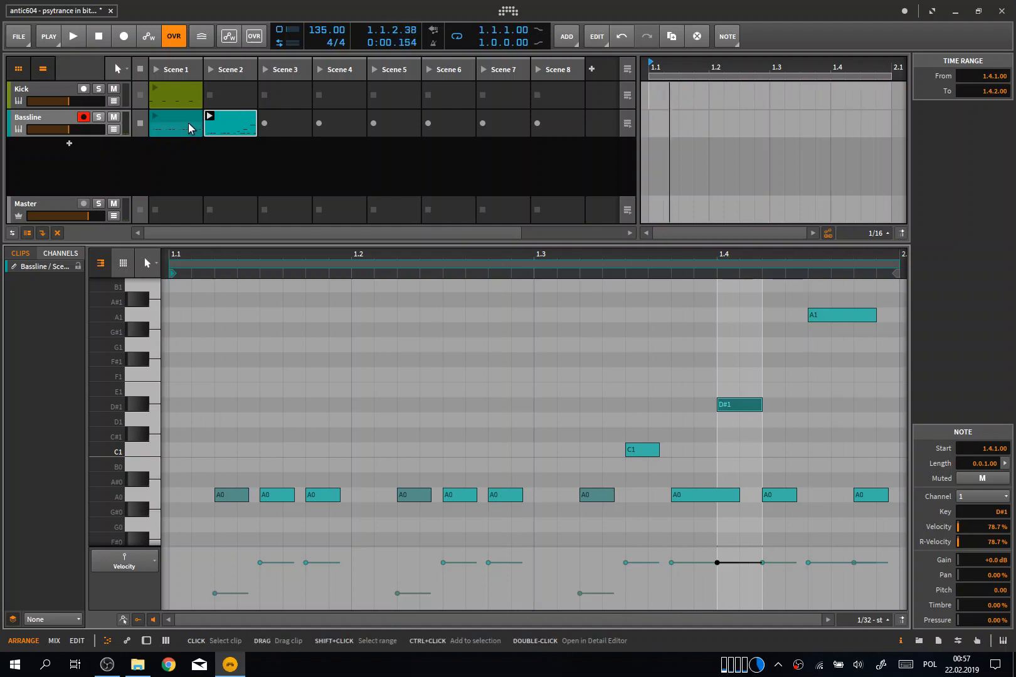
Copy the Scene 1 Bassline clip into Scene 3, and raise its A0 note at 1.1.4.00 to D#1 with length 0.0.2.00
{"action": "left_click_drag", "start_coordinate": [184, 123], "coordinate": [278, 127]}
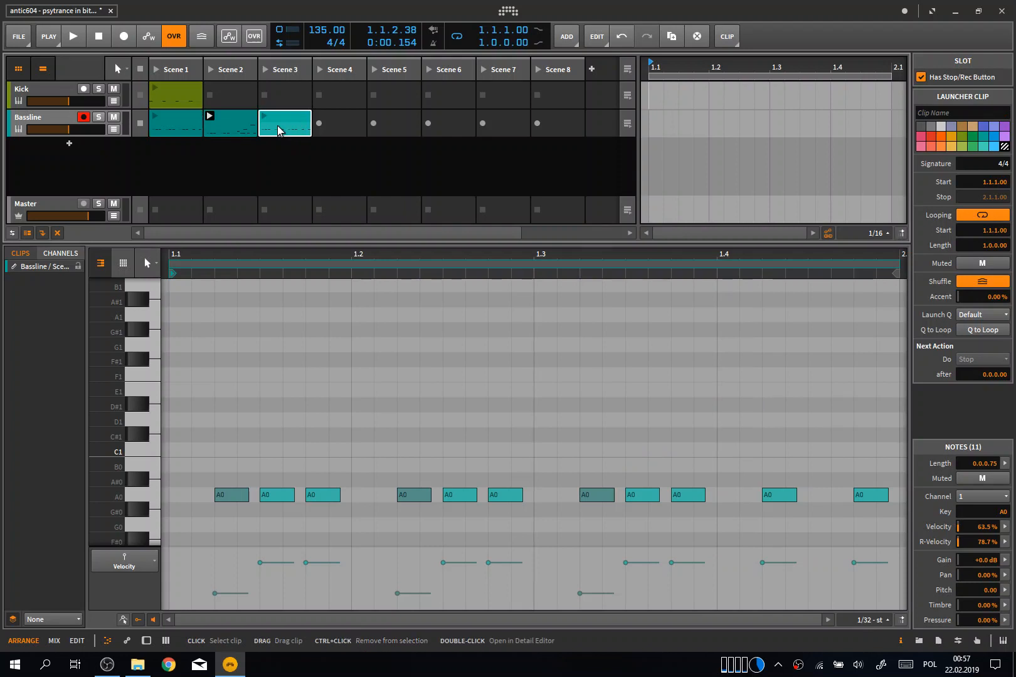
{"action": "left_click", "coordinate": [277, 121]}
{"action": "scroll", "coordinate": [262, 427], "scroll_direction": "up", "scroll_amount": 5}
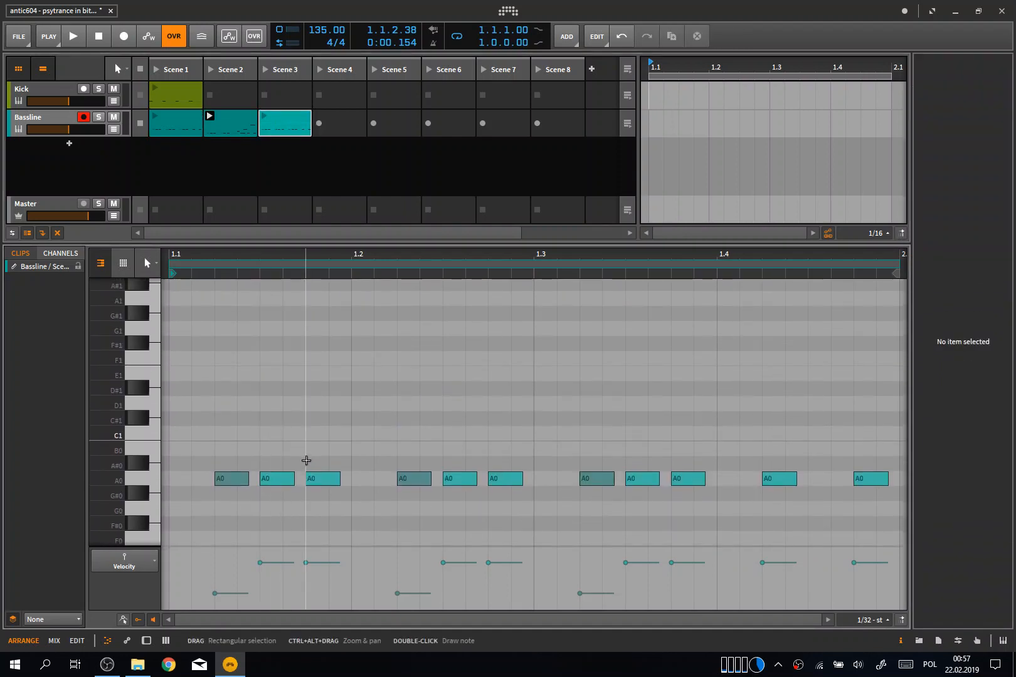
{"action": "left_click_drag", "start_coordinate": [321, 480], "coordinate": [397, 388]}
{"action": "left_click", "coordinate": [333, 388]}
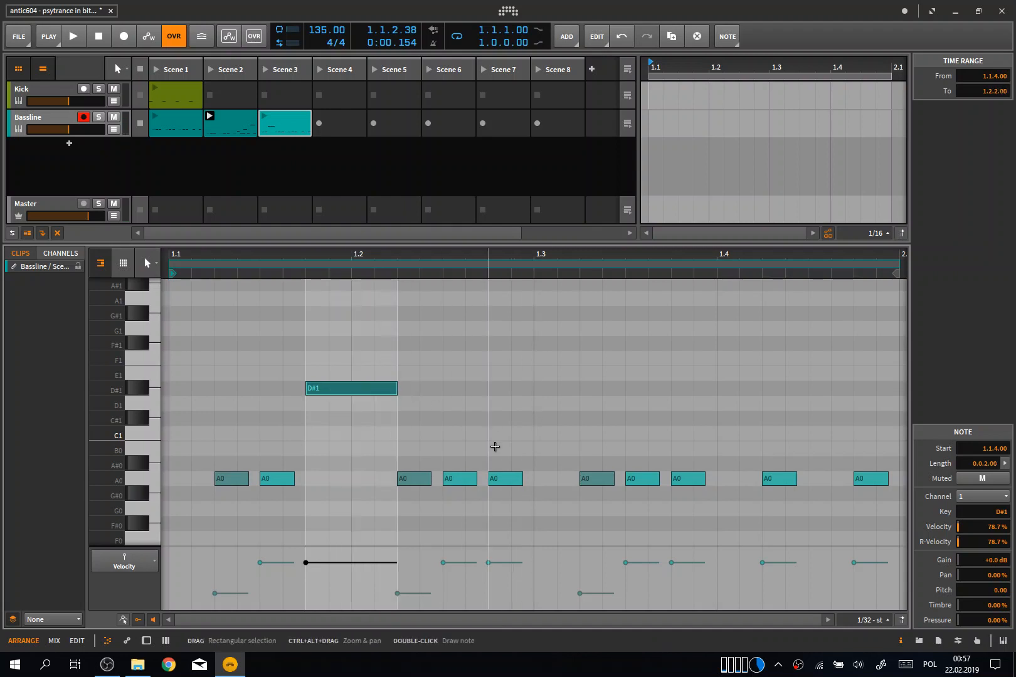
Delete the A0 note at 1.2.4.00 from the Scene 3 Bassline clip
{"action": "scroll", "coordinate": [492, 439], "scroll_direction": "up", "scroll_amount": 3}
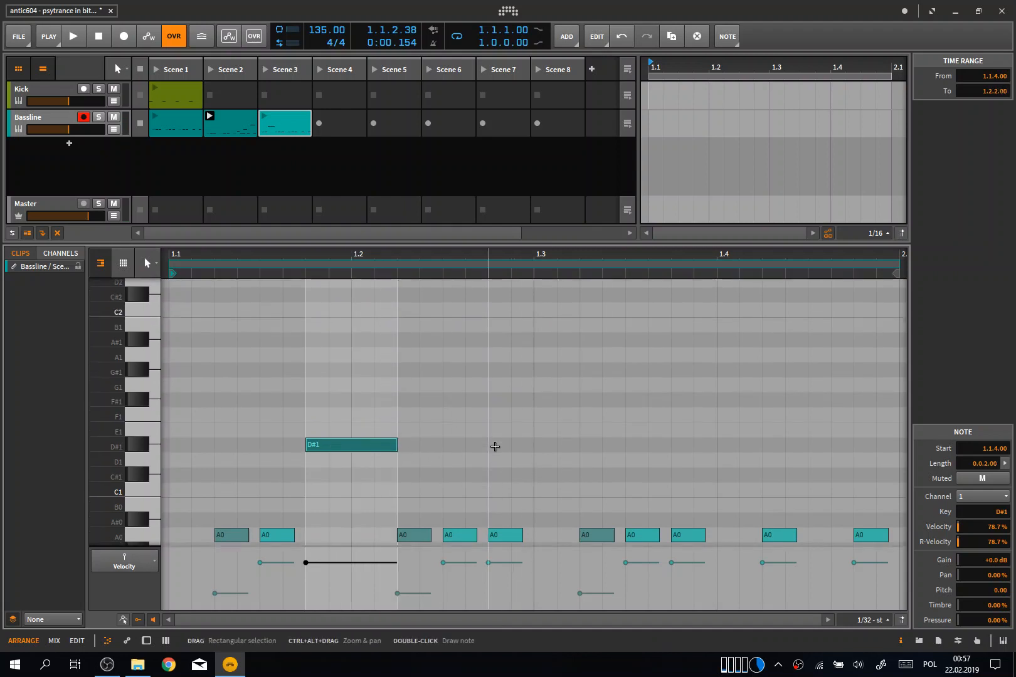
{"action": "left_click", "coordinate": [504, 536]}
{"action": "double_click", "coordinate": [504, 536]}
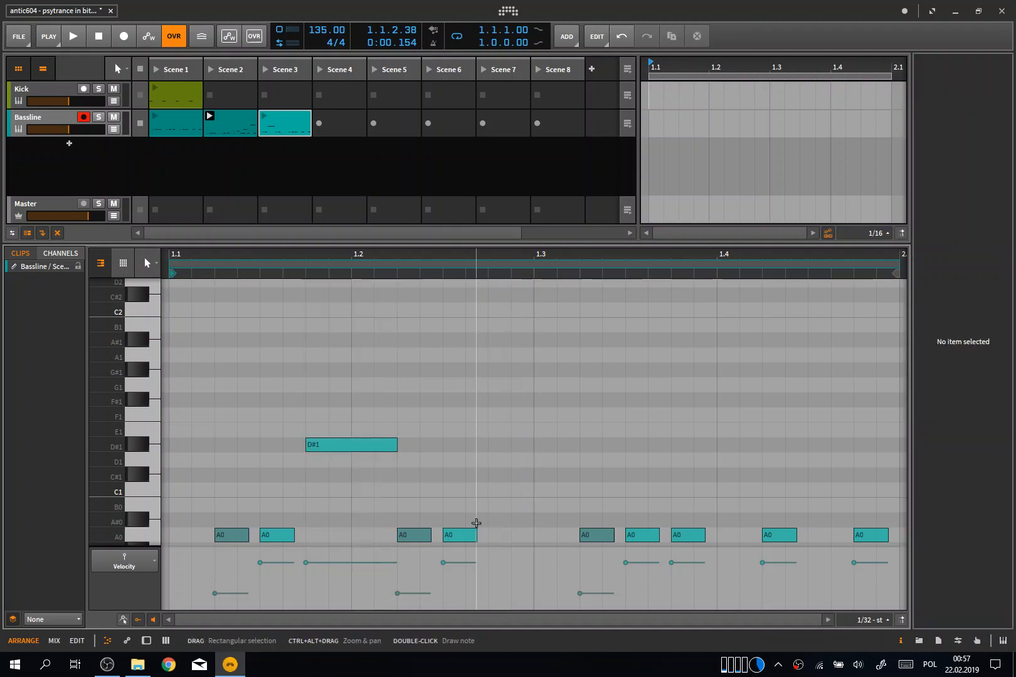
Launch the Scene 3 Bassline clip to audition it, and stop playback
{"action": "key", "text": "space"}
{"action": "key", "text": "space"}
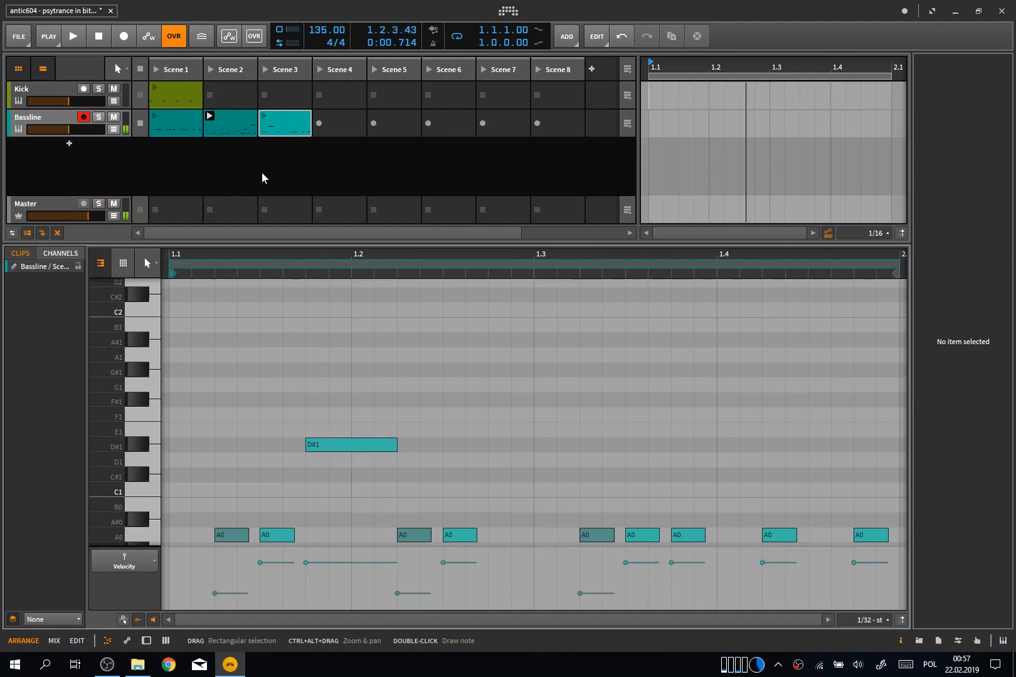
{"action": "left_click", "coordinate": [263, 121]}
{"action": "key", "text": "space"}
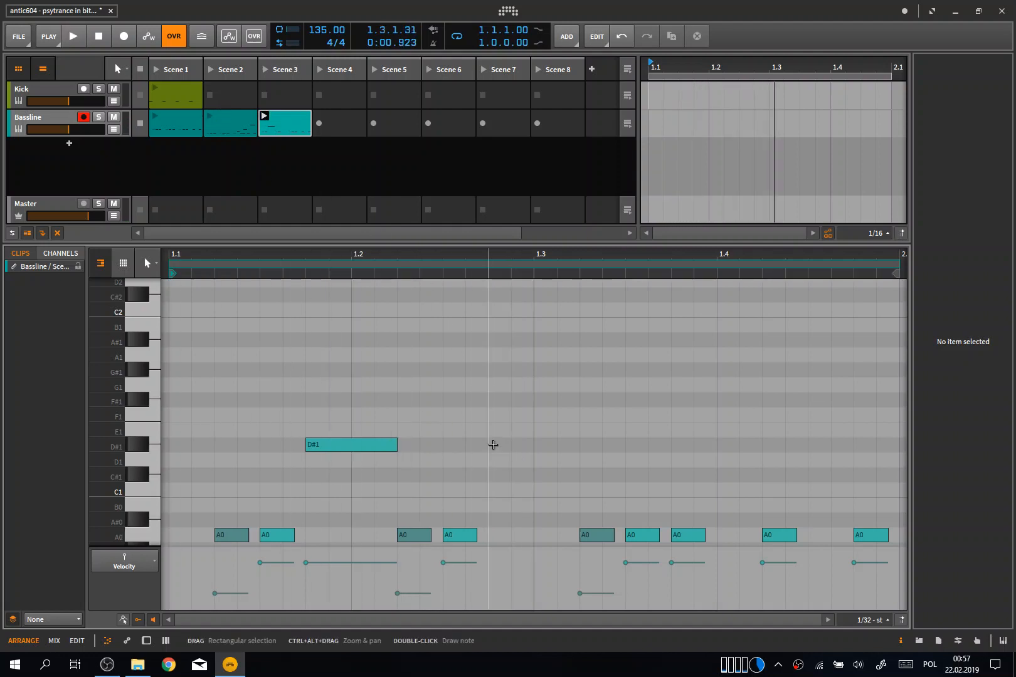
Add a note at 1.2.4.00 in the Scene 3 clip, pitched at D#2 with length 0.0.1.00
{"action": "double_click", "coordinate": [493, 444]}
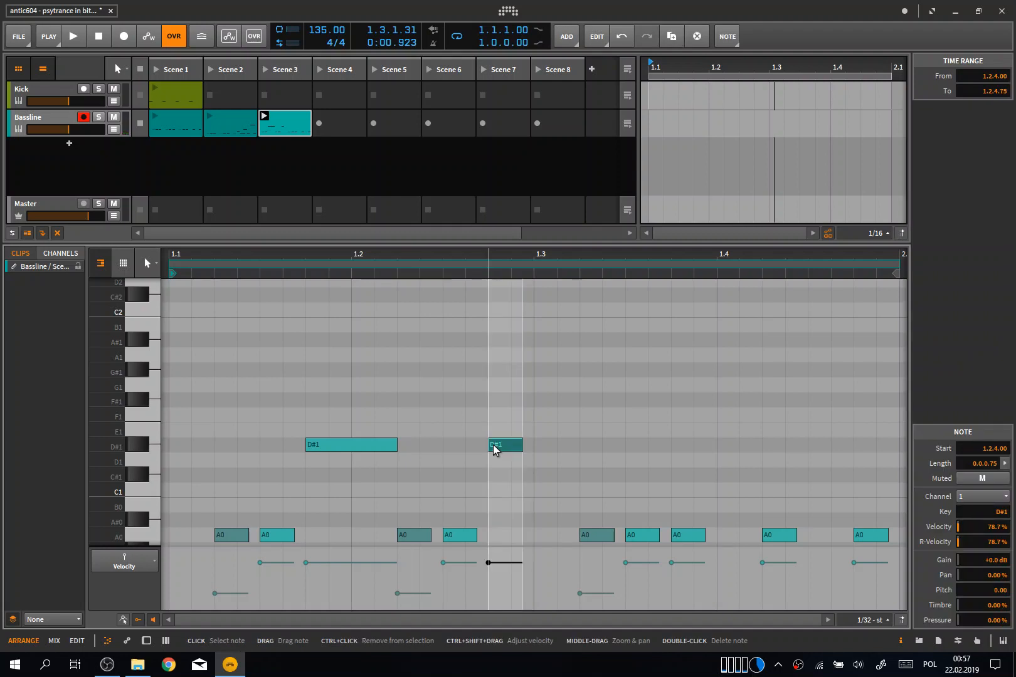
{"action": "key", "text": "shift+Up"}
{"action": "scroll", "coordinate": [493, 445], "scroll_direction": "up", "scroll_amount": 2}
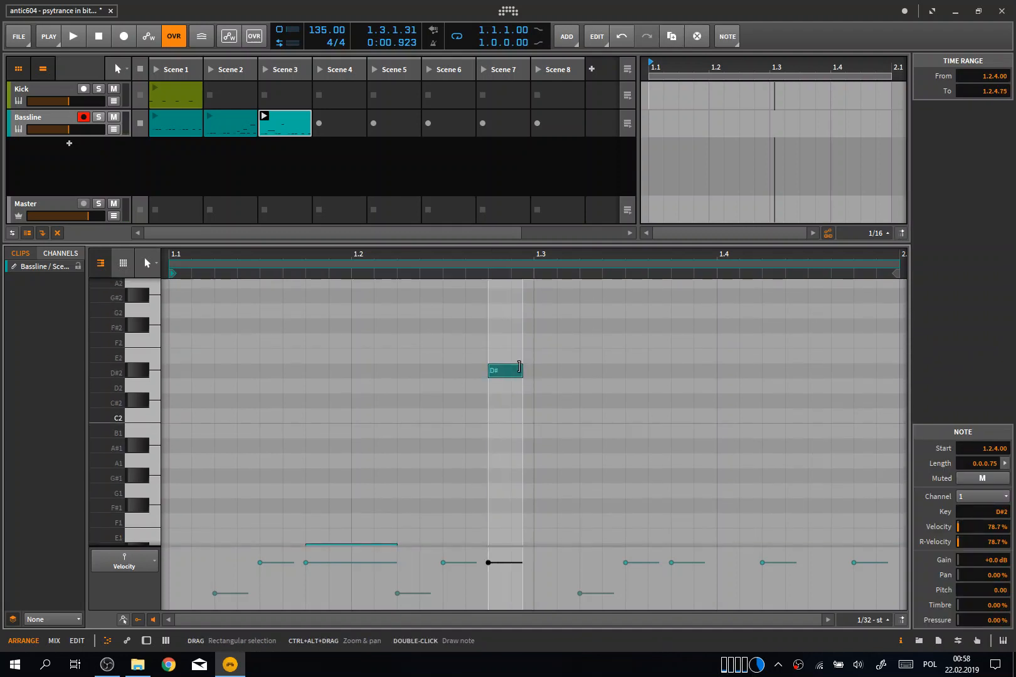
{"action": "left_click_drag", "start_coordinate": [522, 370], "coordinate": [532, 371]}
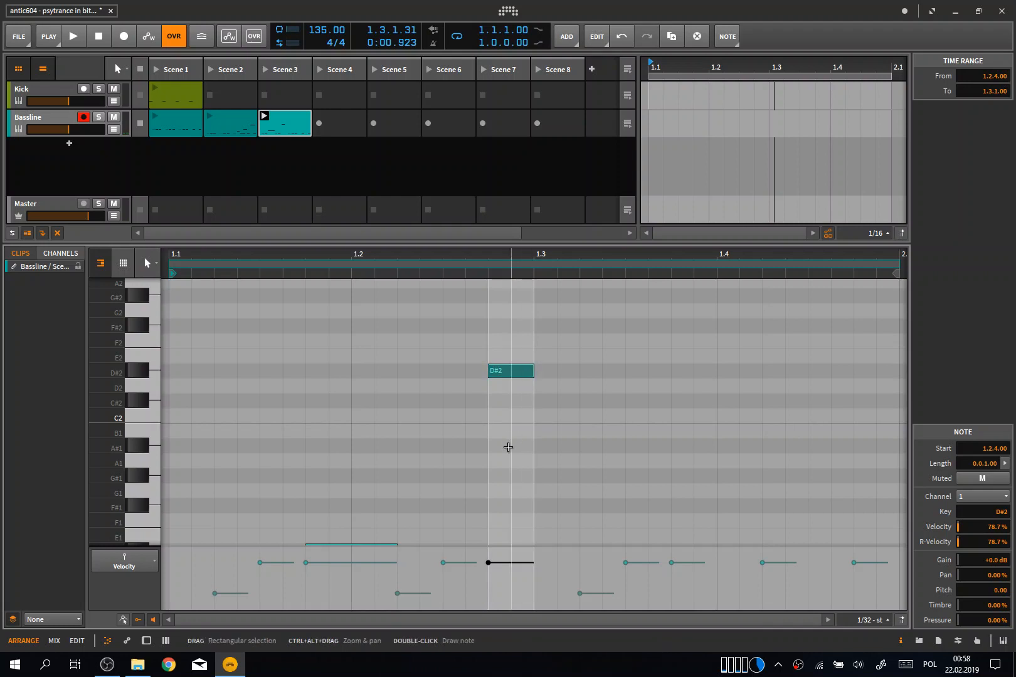
Play back the Scene 3 Bassline clip with the added D#2 note, and stop it
{"action": "key", "text": "space"}
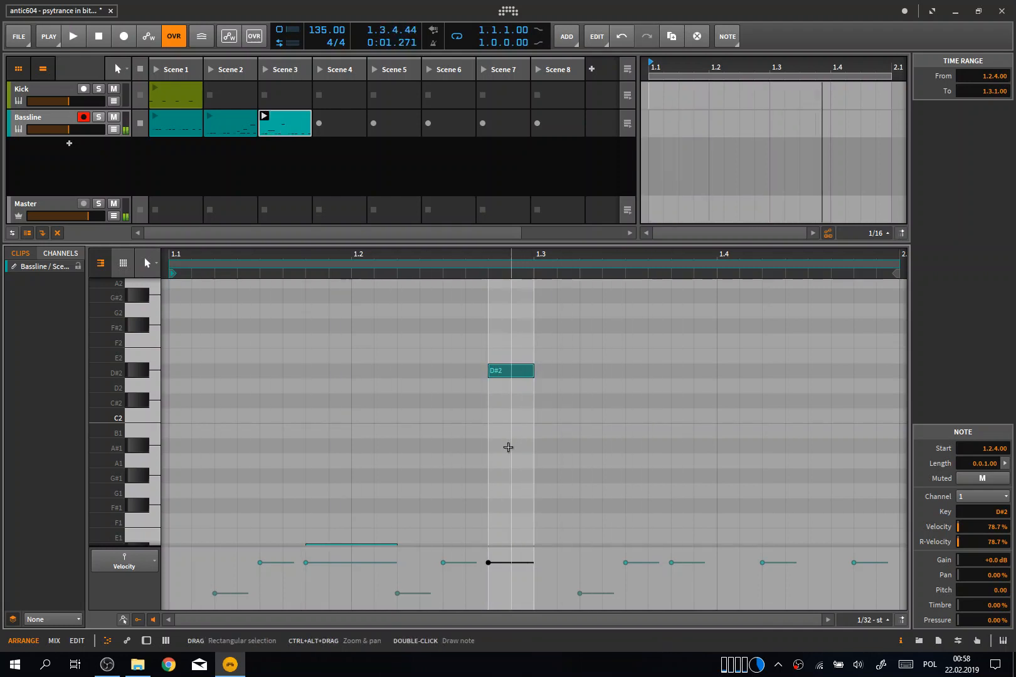
{"action": "scroll", "coordinate": [508, 447], "scroll_direction": "down", "scroll_amount": 2}
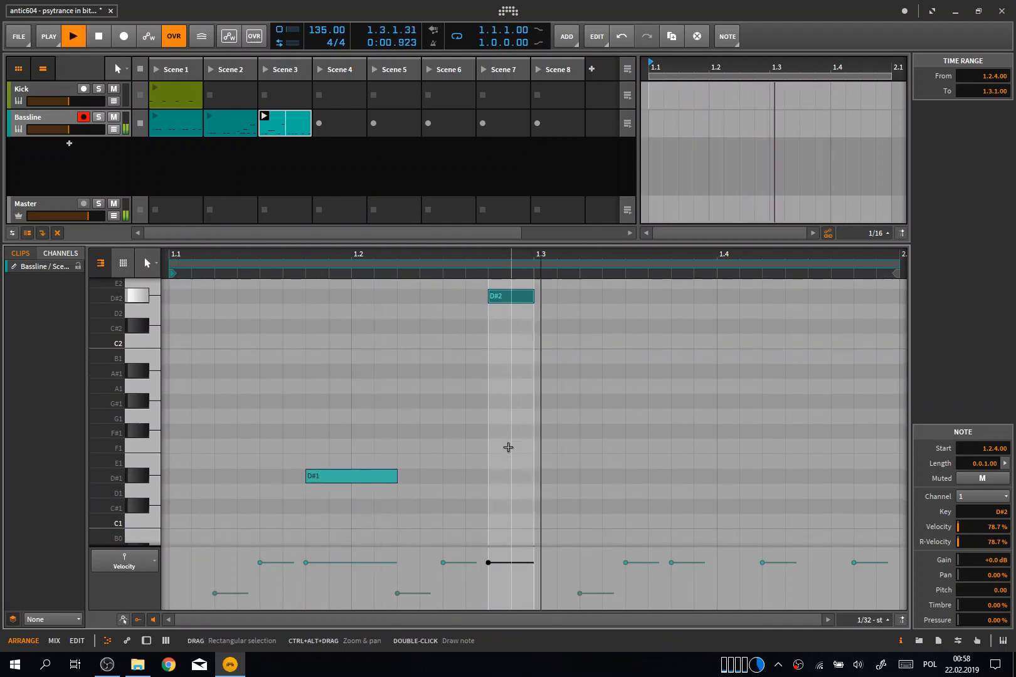
{"action": "key", "text": "space"}
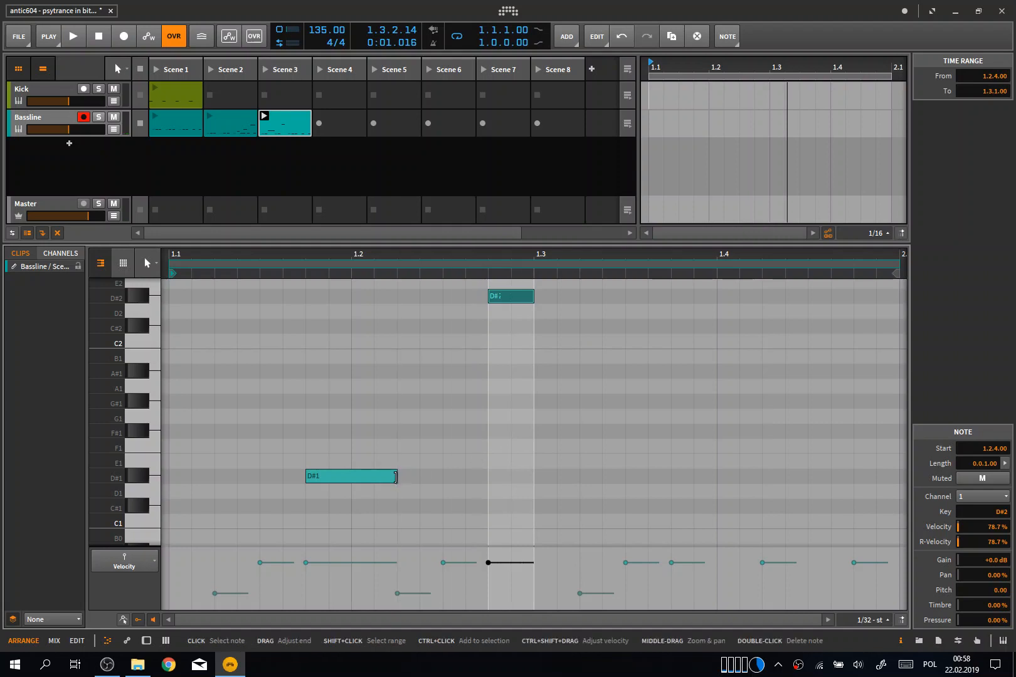
Shorten the D#1 note at 1.1.4.00 in the Scene 3 Bassline clip to 0.0.1.50 and audition the clip
{"action": "left_click_drag", "start_coordinate": [398, 478], "coordinate": [375, 479]}
{"action": "key", "text": "space"}
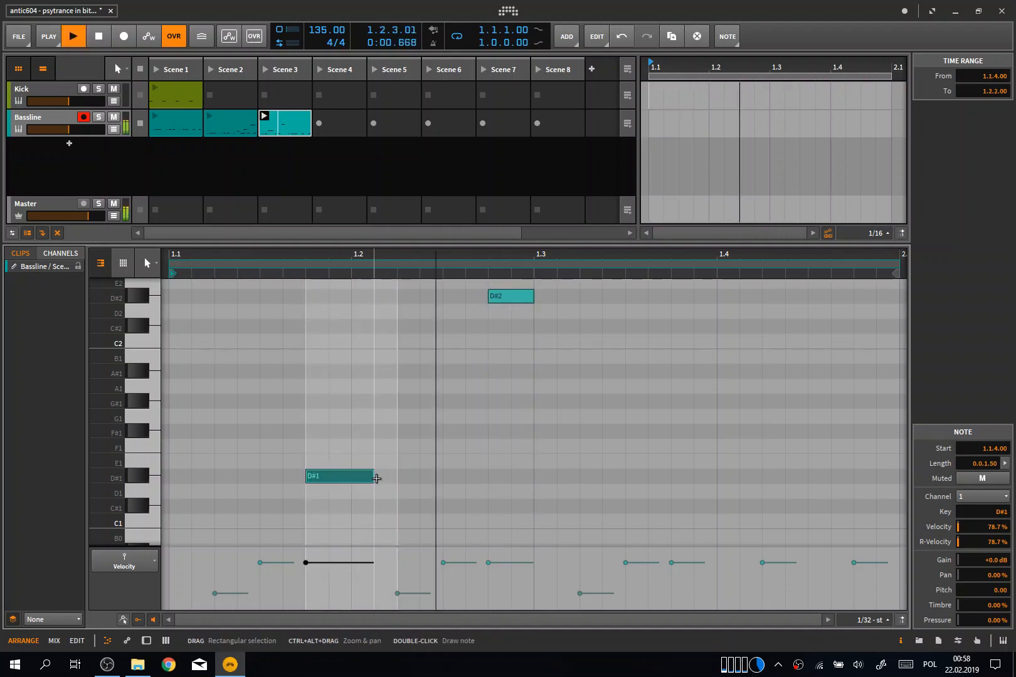
{"action": "key", "text": "space"}
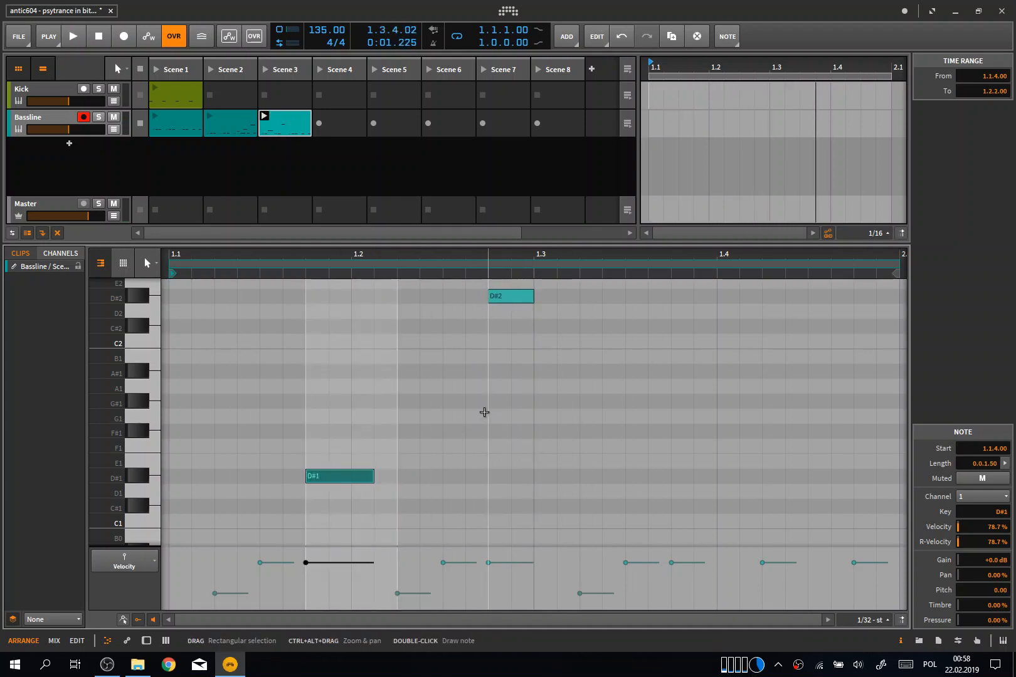
Copy the A0 note at 1.4.2.00 to 1.4.3.00 in the Scene 3 clip and transpose the copy to A#1
{"action": "scroll", "coordinate": [484, 410], "scroll_direction": "down", "scroll_amount": 3}
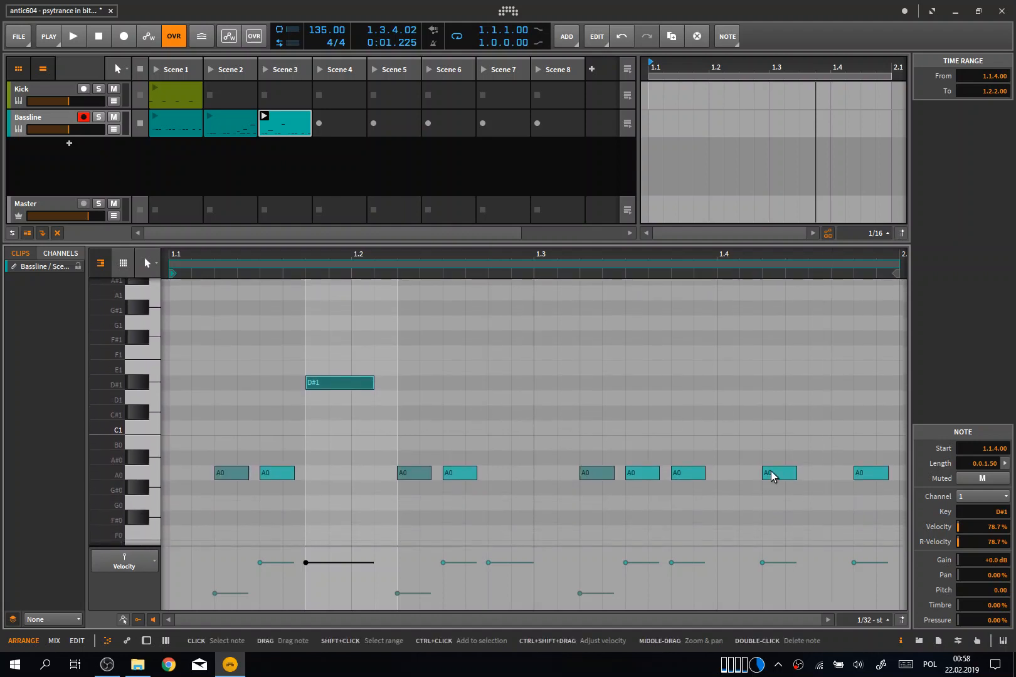
{"action": "left_click_drag", "start_coordinate": [772, 477], "coordinate": [812, 474]}
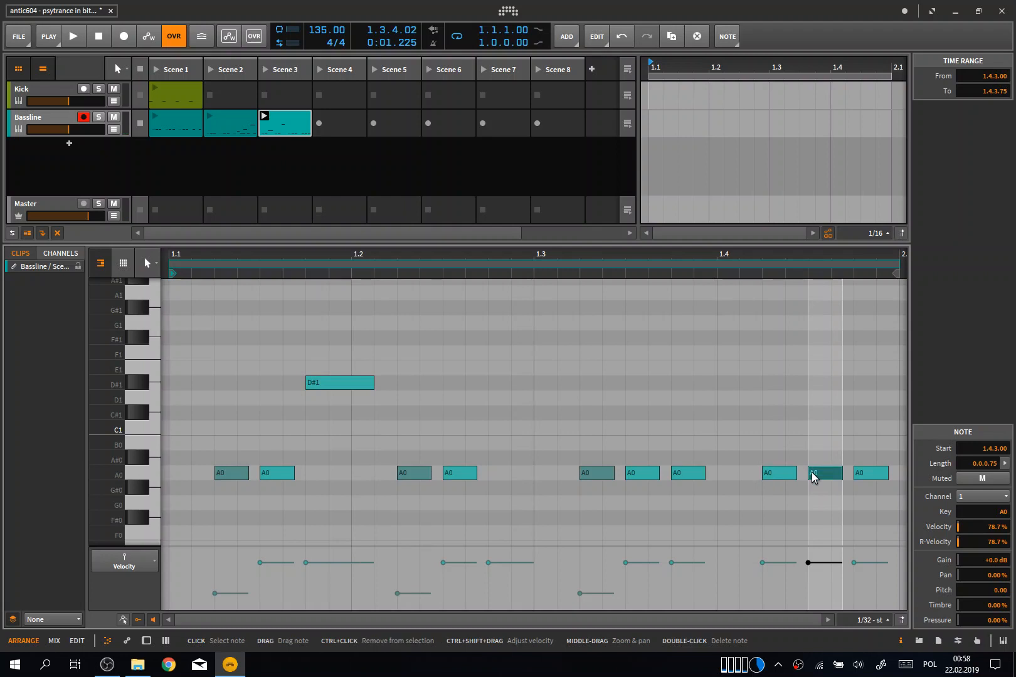
{"action": "key", "text": "shift+Up"}
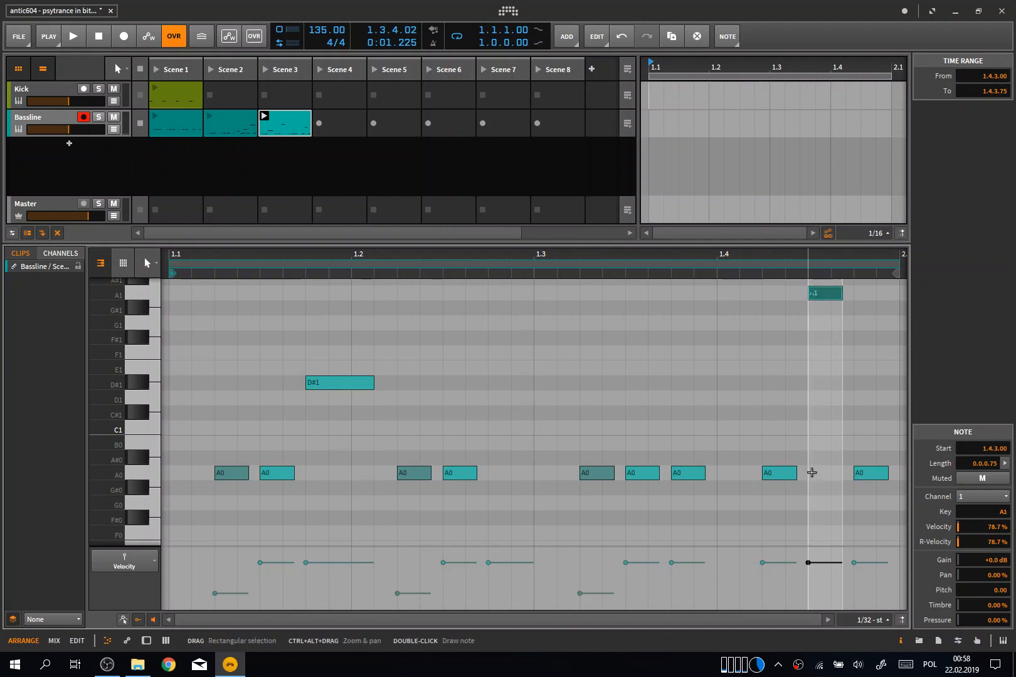
{"action": "key", "text": "Up"}
Raise the A0 note at 1.4.4.00 to A#0 and lengthen the A#1 note at 1.4.3.00 to 0.0.1.50
{"action": "left_click", "coordinate": [865, 477]}
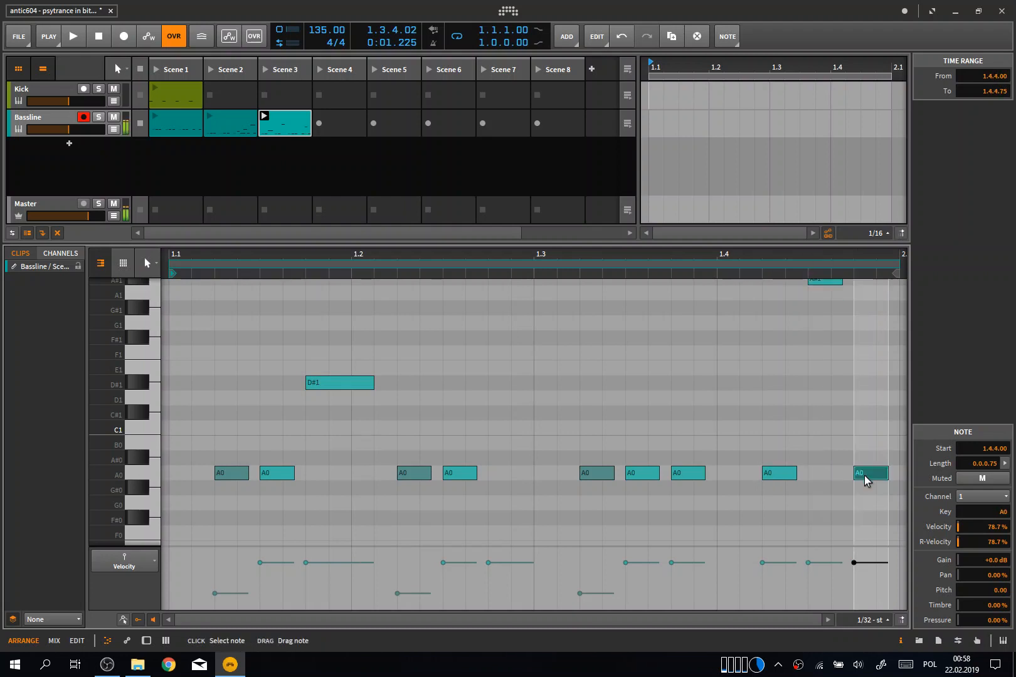
{"action": "left_click_drag", "start_coordinate": [865, 480], "coordinate": [865, 464]}
{"action": "scroll", "coordinate": [865, 464], "scroll_direction": "up", "scroll_amount": 3}
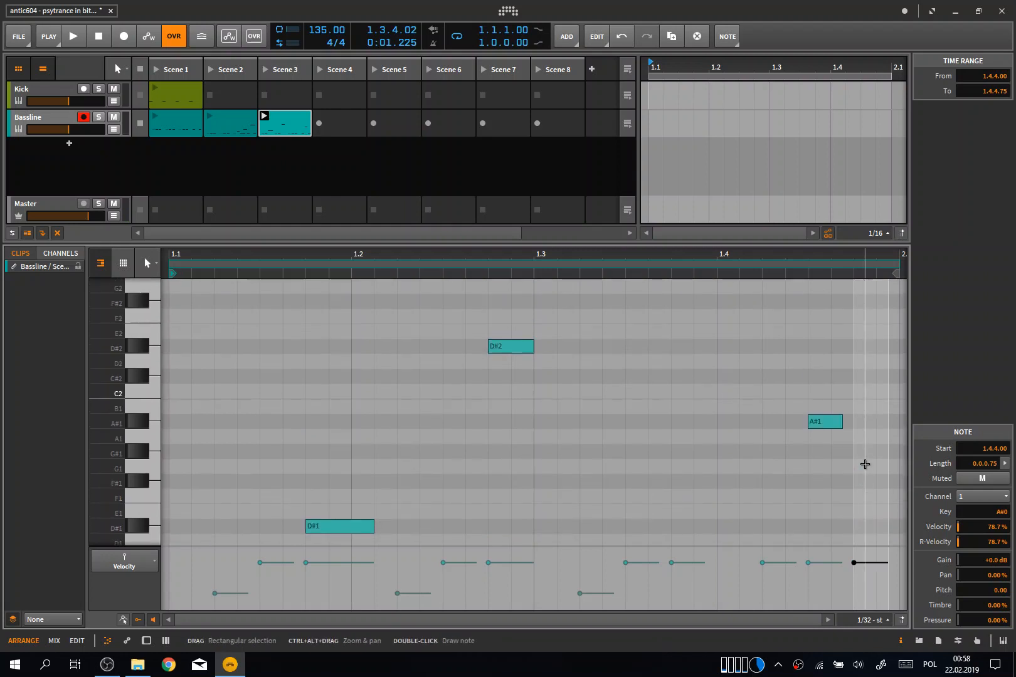
{"action": "left_click_drag", "start_coordinate": [841, 423], "coordinate": [869, 430]}
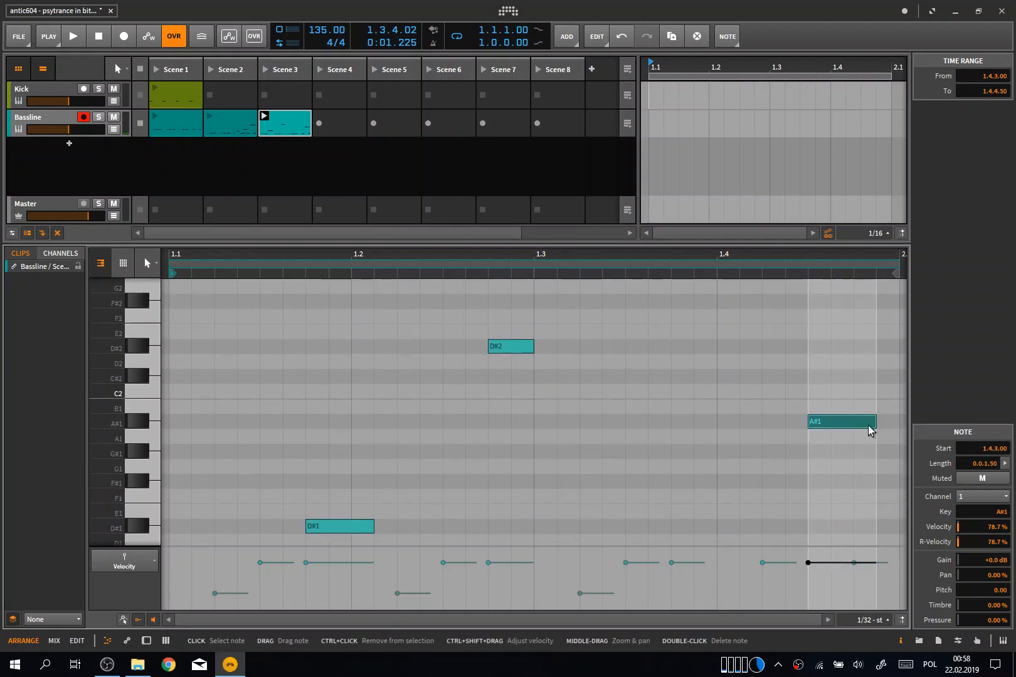
{"action": "left_click", "coordinate": [703, 438]}
{"action": "scroll", "coordinate": [703, 438], "scroll_direction": "left", "scroll_amount": 3}
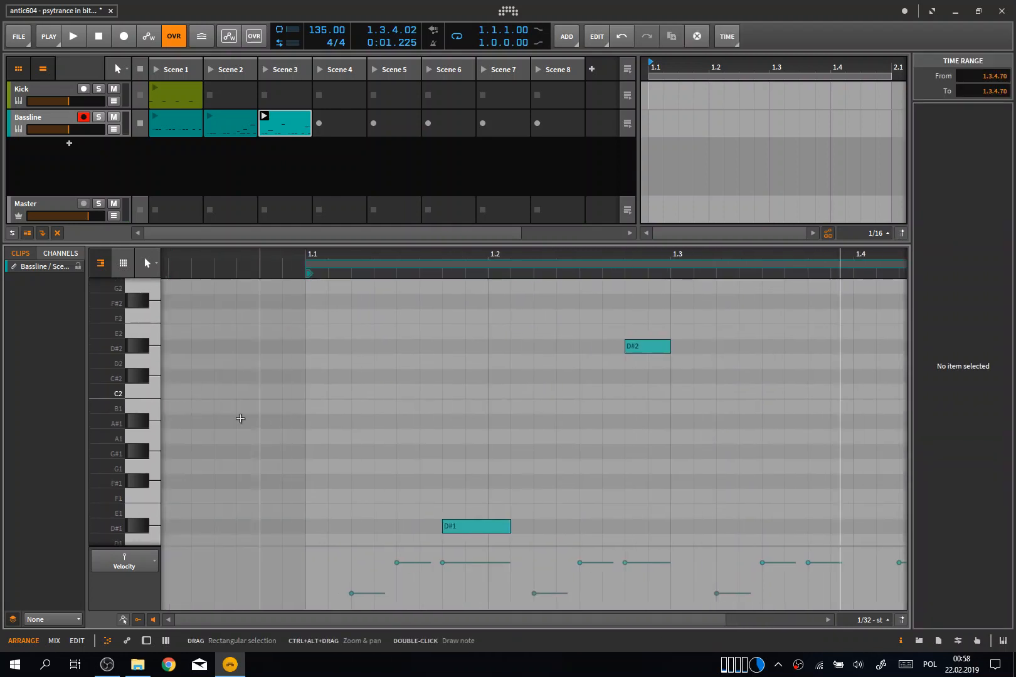
{"action": "double_click", "coordinate": [109, 429]}
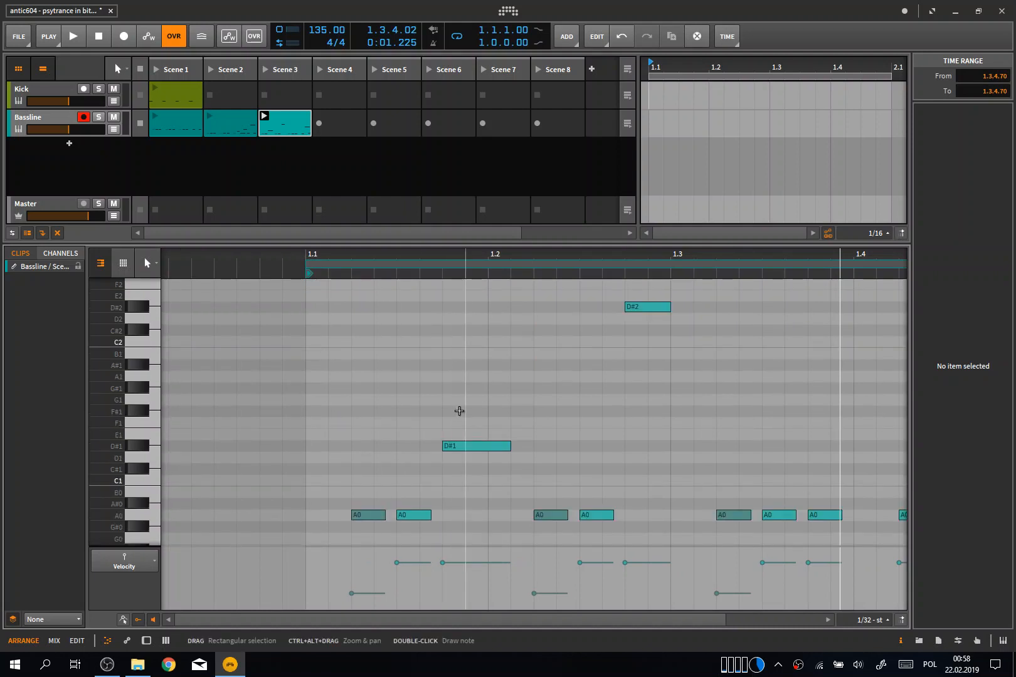
{"action": "scroll", "coordinate": [459, 411], "scroll_direction": "right", "scroll_amount": 5}
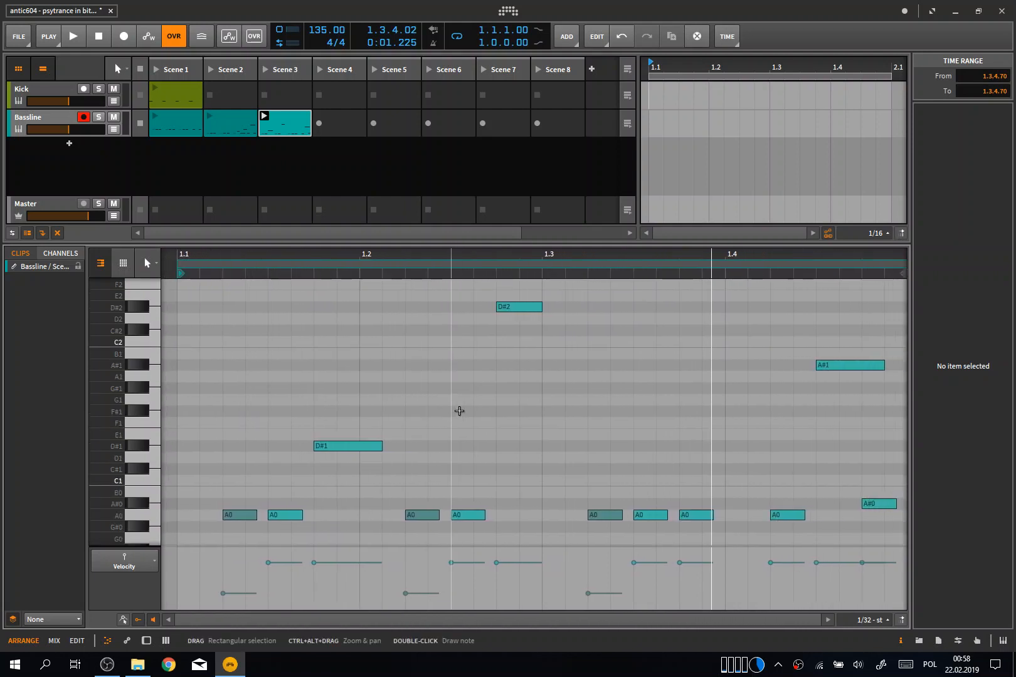
Launch Scene 1, audition the other Bassline clips over the kick, and stop playback
{"action": "left_click", "coordinate": [143, 71]}
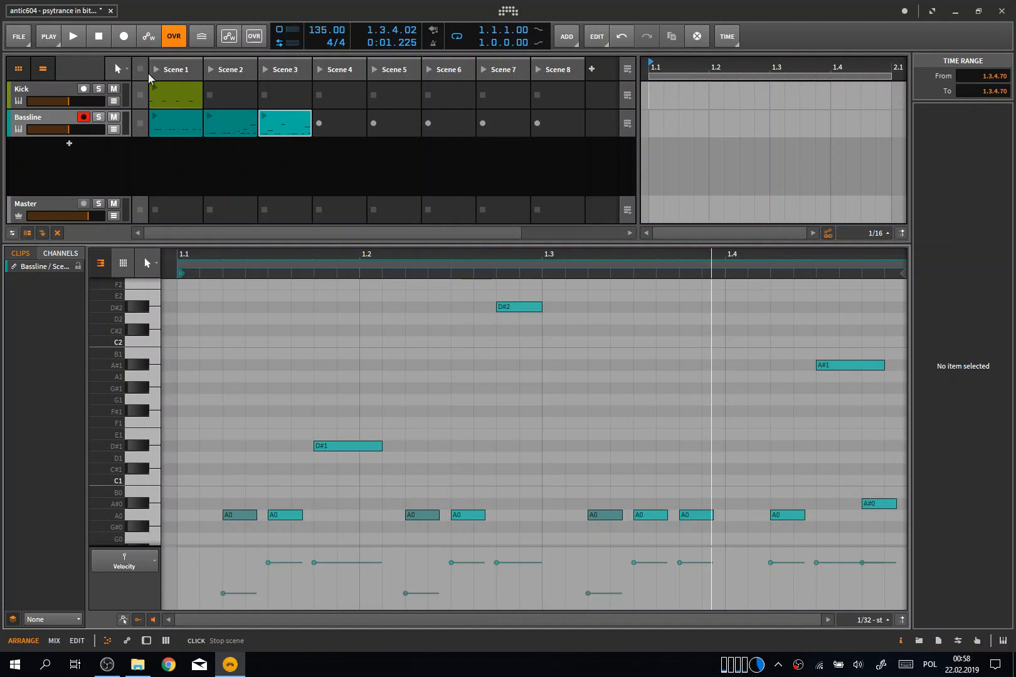
{"action": "left_click", "coordinate": [158, 69]}
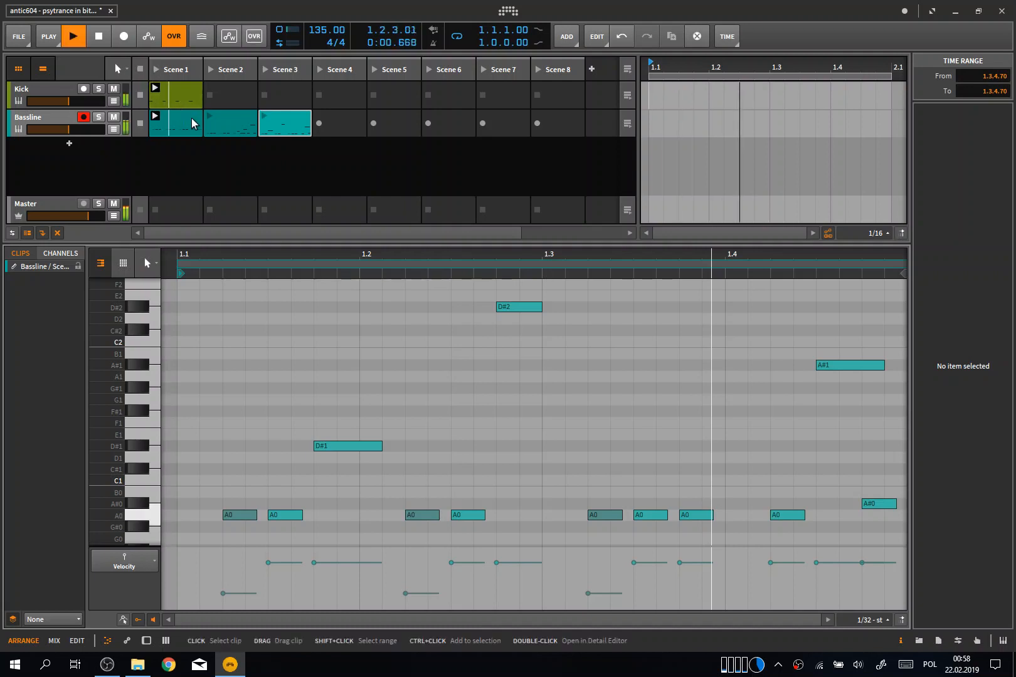
{"action": "left_click", "coordinate": [208, 115]}
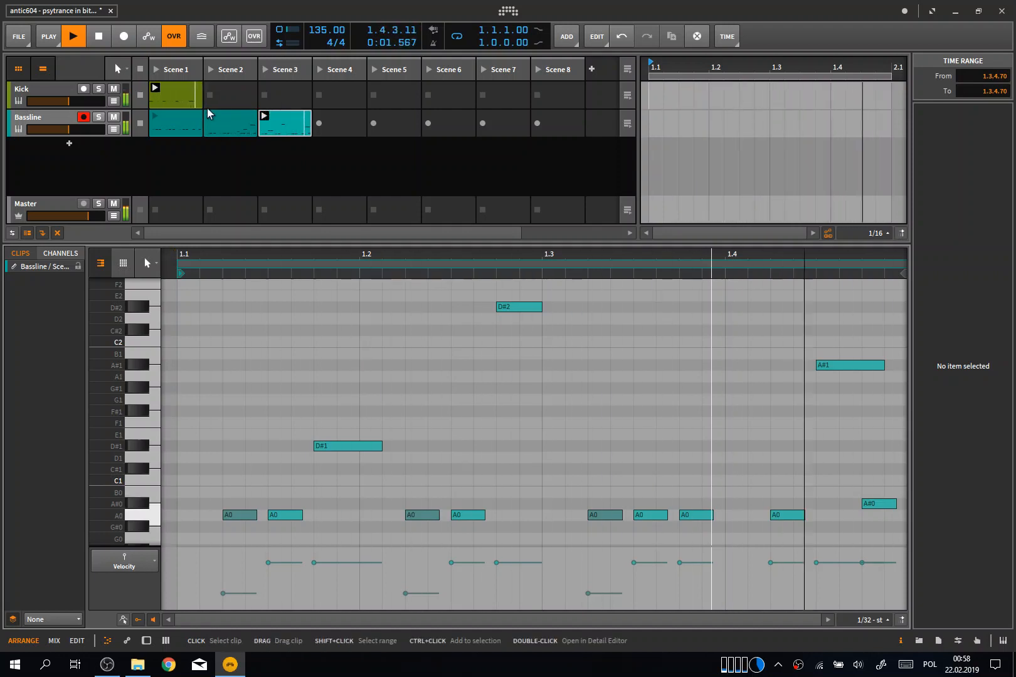
{"action": "key", "text": "space"}
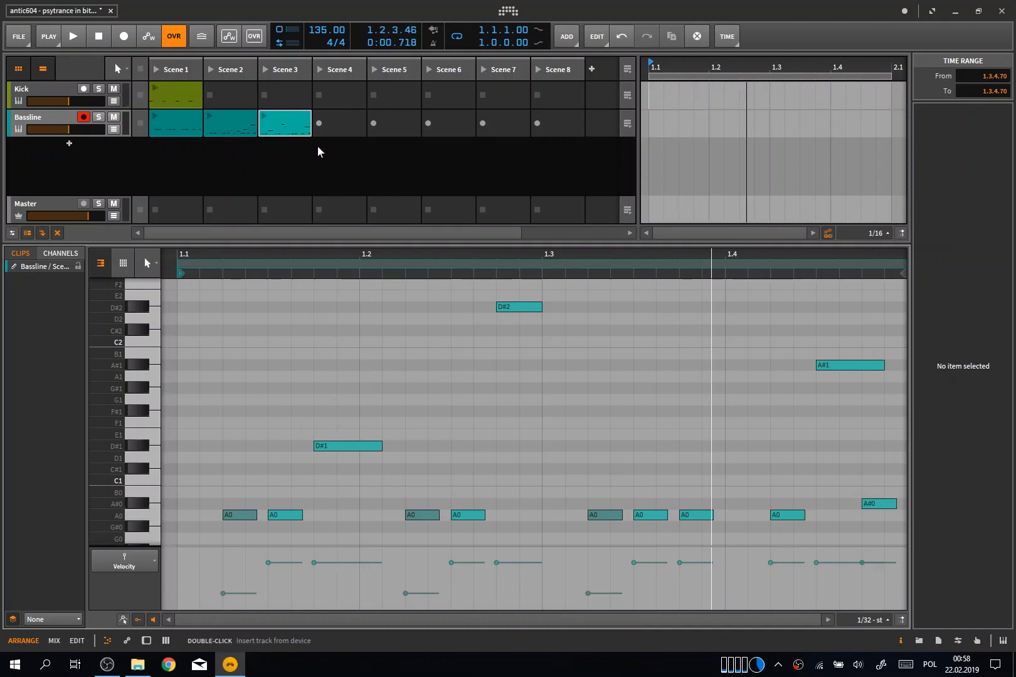
Set the Next Action of the Scene 1 and Scene 2 Bassline clips to Play Next
{"action": "left_click", "coordinate": [176, 129]}
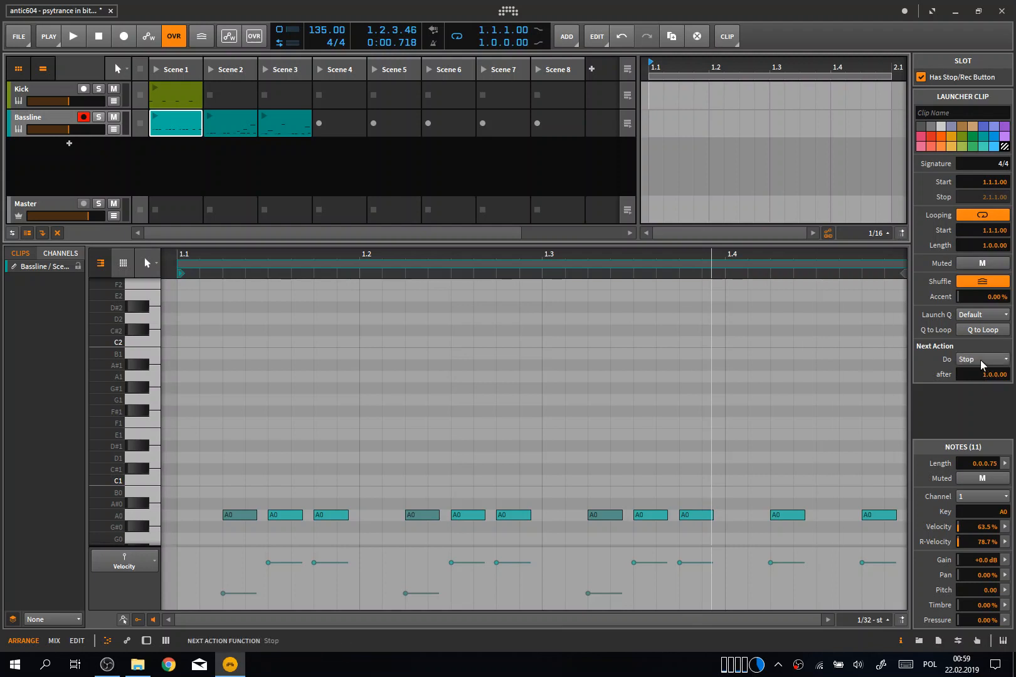
{"action": "left_click", "coordinate": [982, 365]}
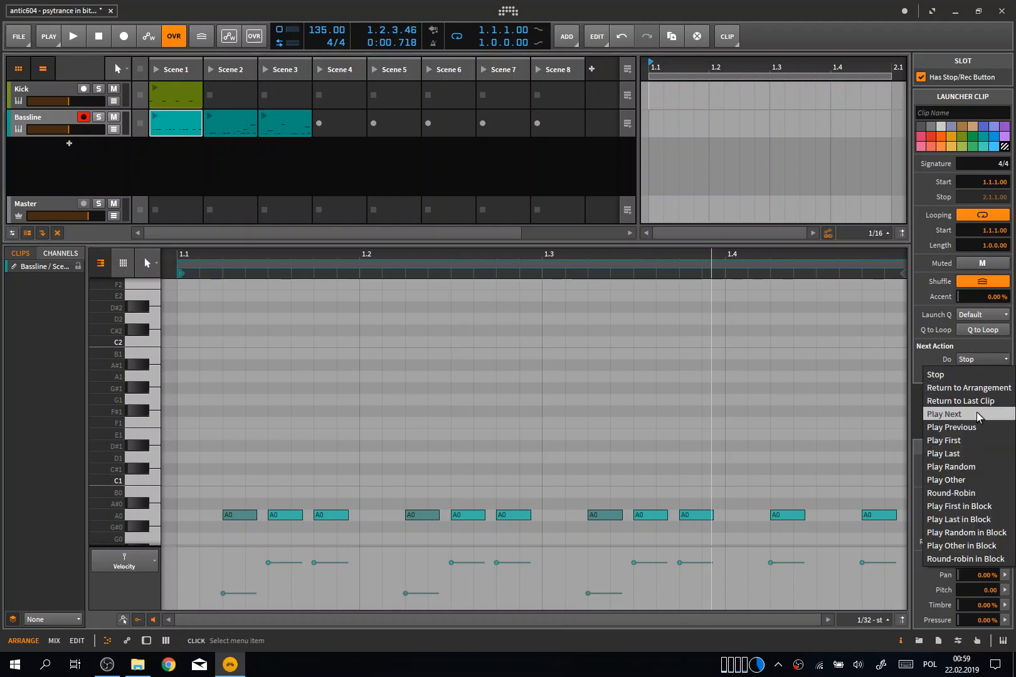
{"action": "left_click", "coordinate": [979, 415]}
{"action": "left_click", "coordinate": [232, 124]}
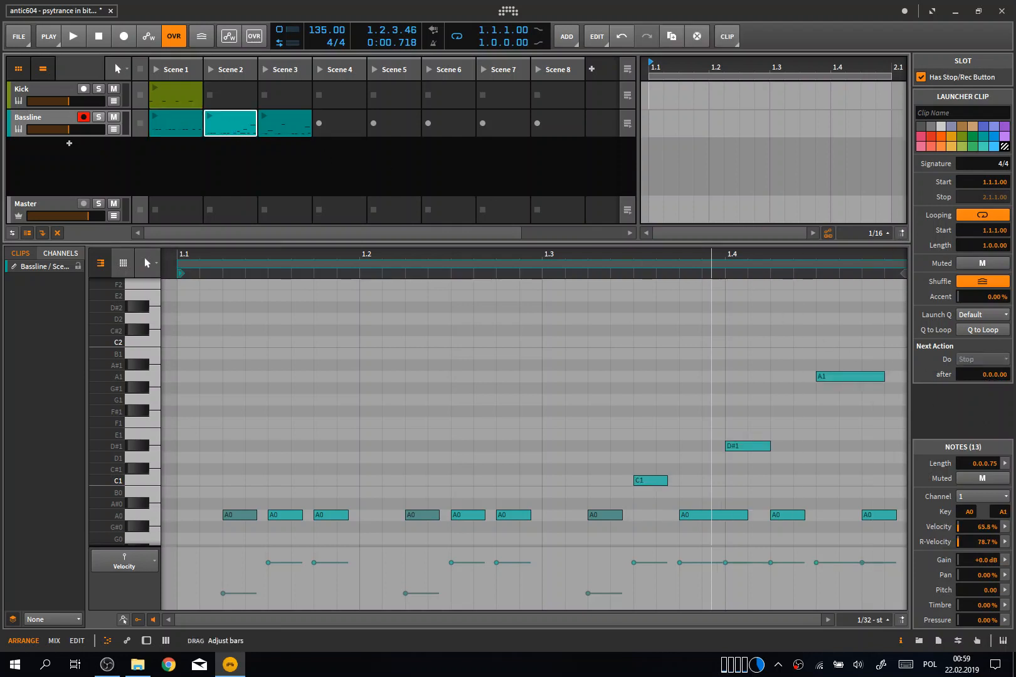
{"action": "left_click", "coordinate": [979, 364]}
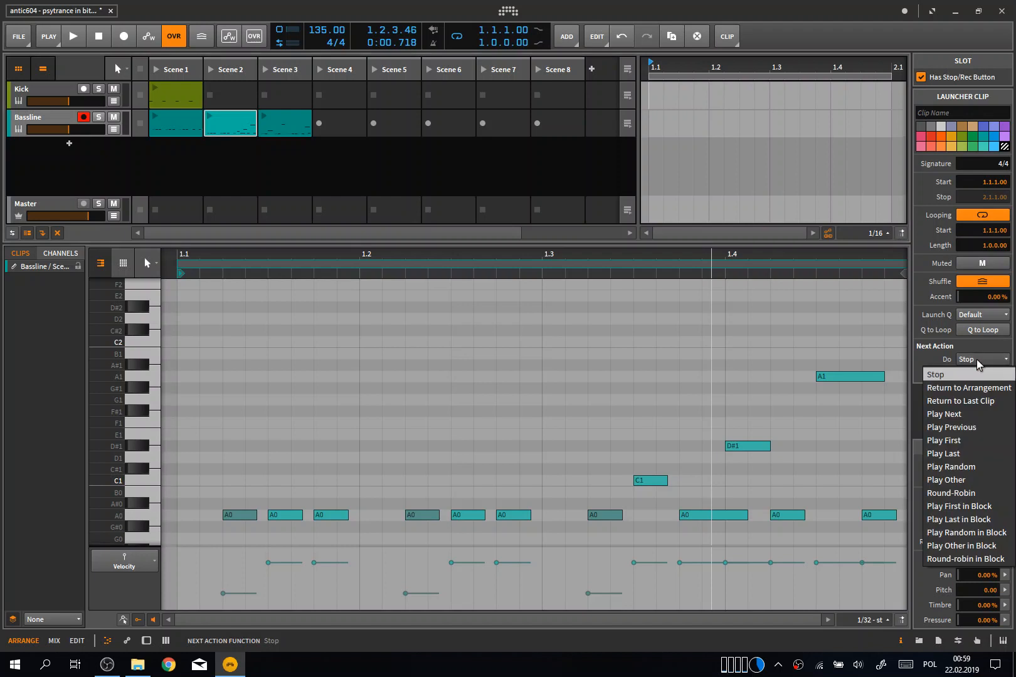
{"action": "left_click", "coordinate": [977, 415]}
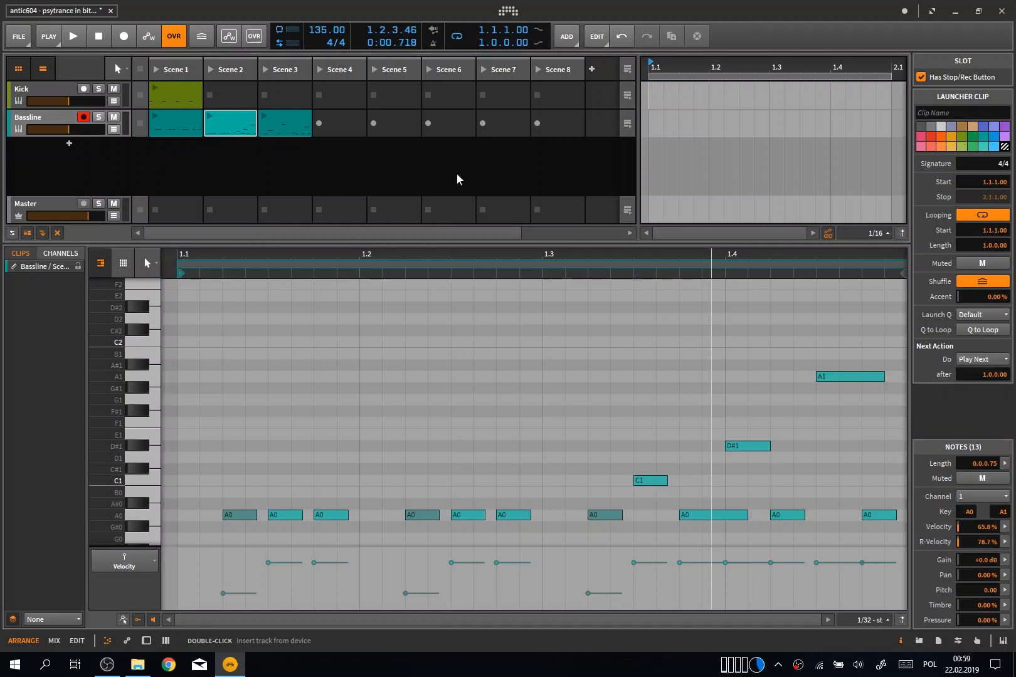
Set the Next Action of the Scene 3 Bassline clip to Play First in Block
{"action": "left_click", "coordinate": [280, 128]}
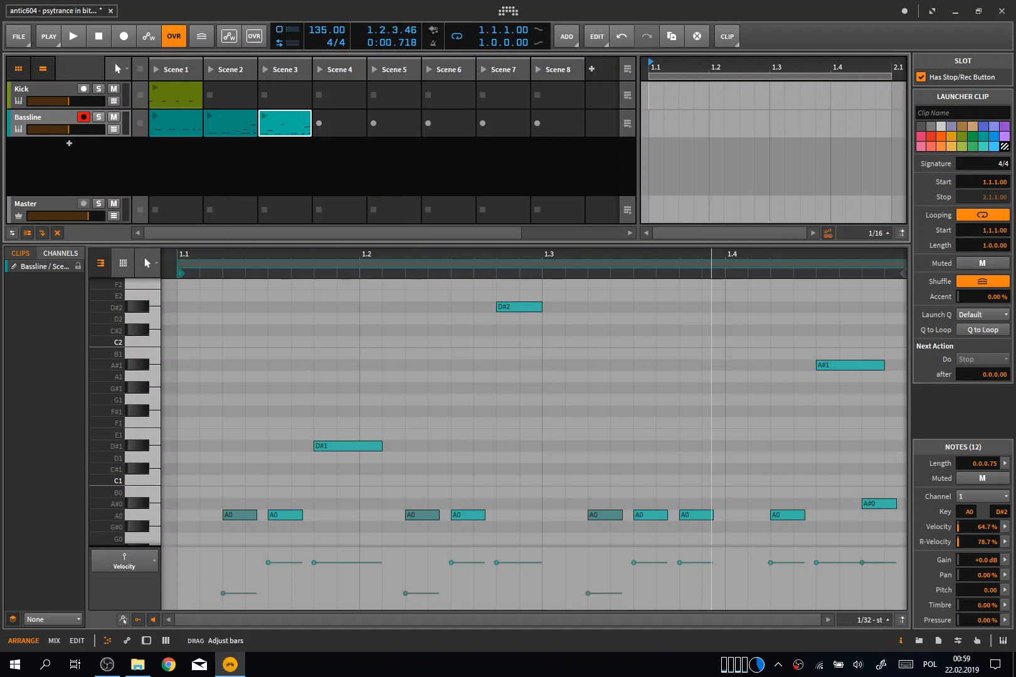
{"action": "left_click", "coordinate": [982, 363]}
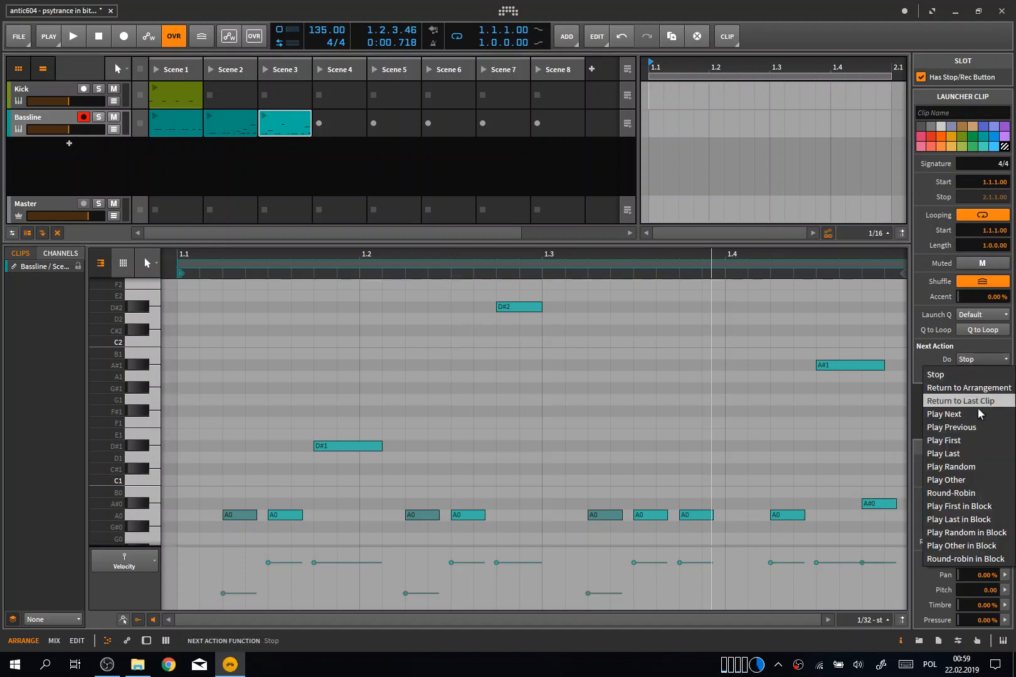
{"action": "left_click", "coordinate": [959, 506]}
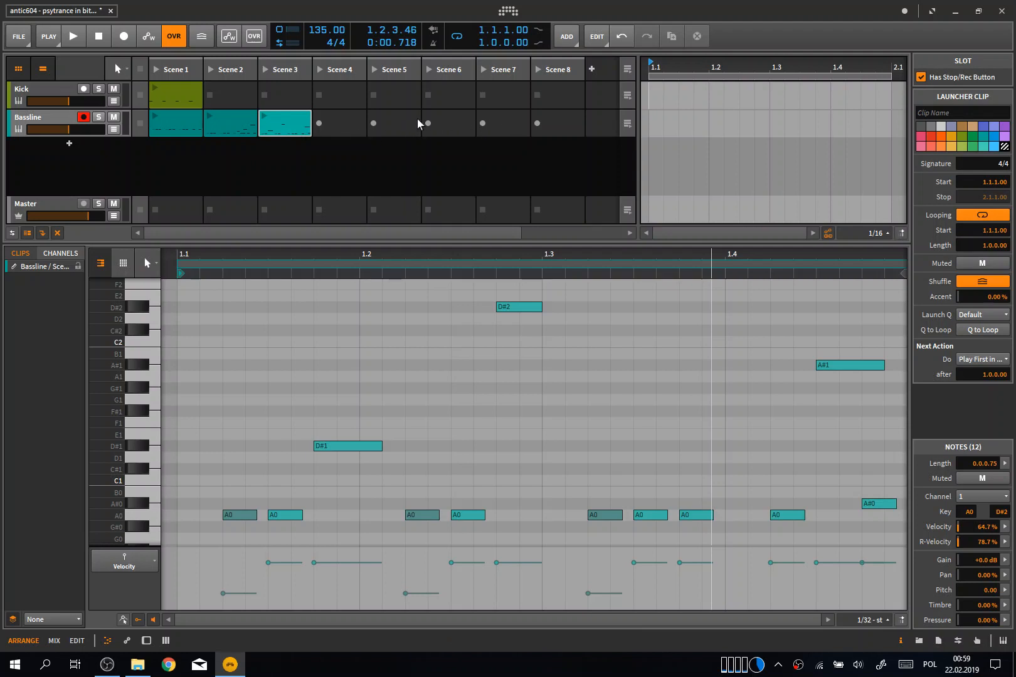
Copy the Bassline clips of Scenes 1 to 3 into Scenes 5 to 7
{"action": "left_click", "coordinate": [187, 128]}
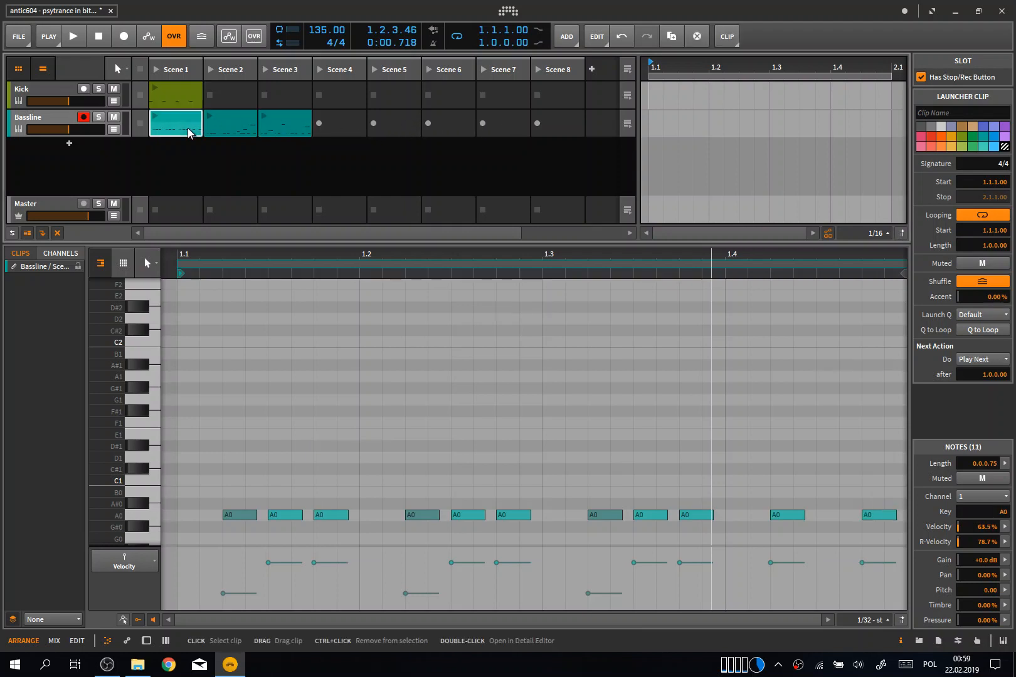
{"action": "left_click", "coordinate": [284, 128], "text": "shift"}
{"action": "left_click_drag", "start_coordinate": [284, 129], "coordinate": [375, 128]}
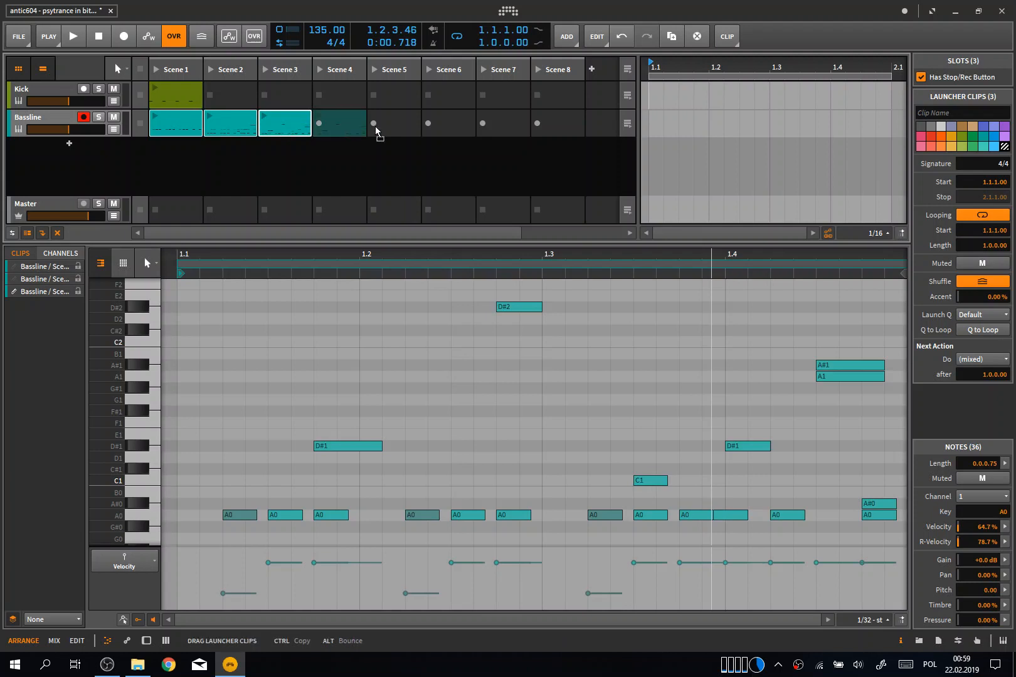
{"action": "left_click_drag", "start_coordinate": [502, 129], "coordinate": [504, 129]}
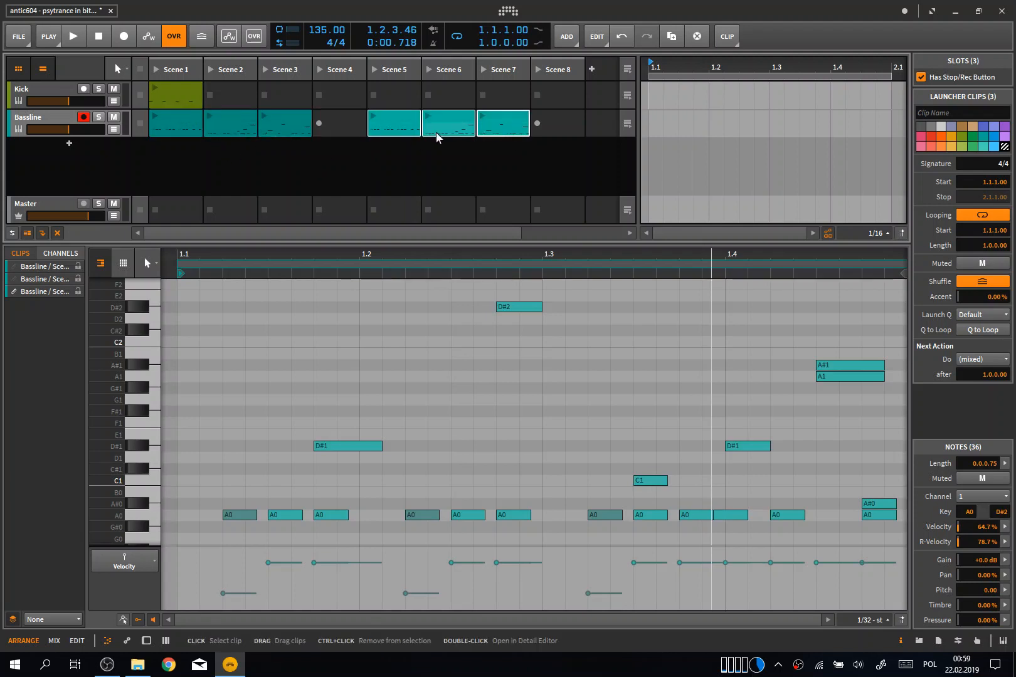
Look through the Next Action options of the Scene 7 Bassline clip and keep the current choice
{"action": "left_click", "coordinate": [508, 130]}
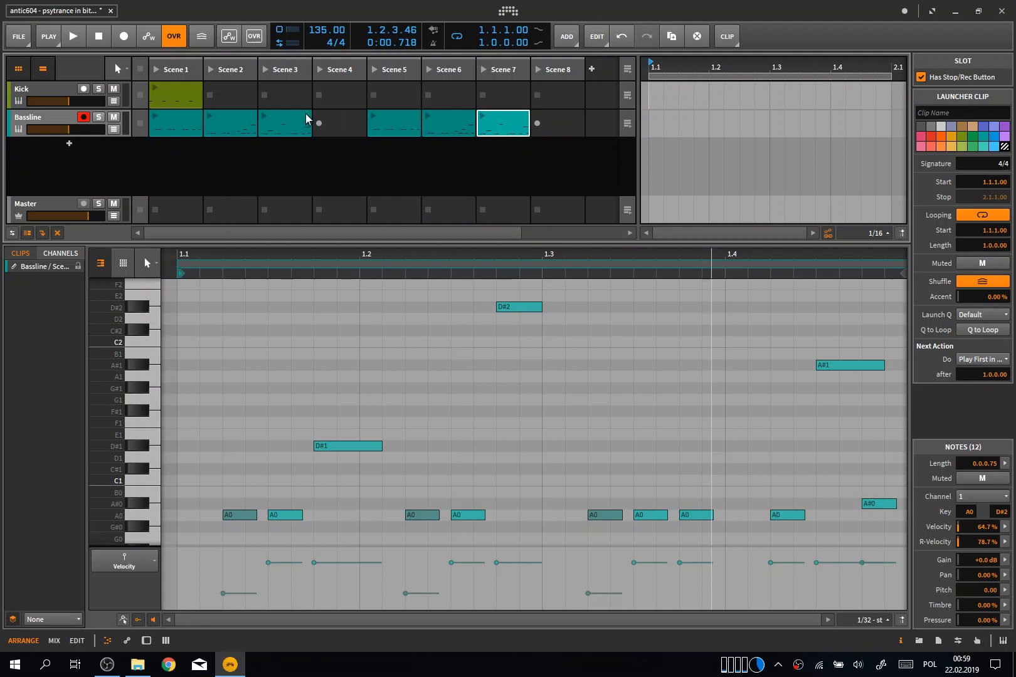
{"action": "left_click", "coordinate": [1006, 362]}
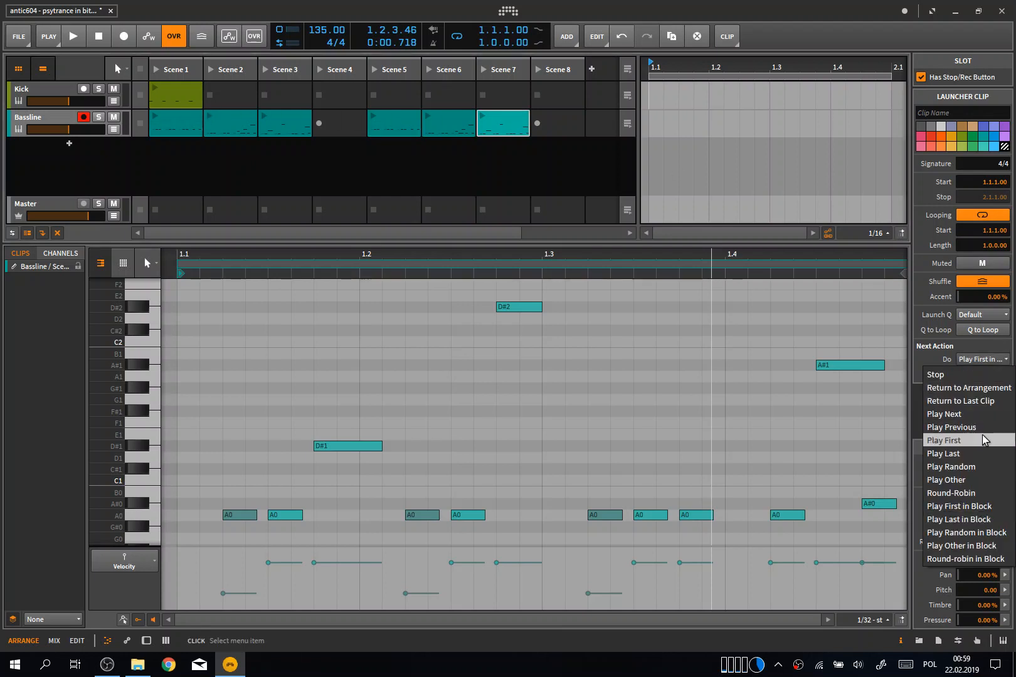
{"action": "left_click", "coordinate": [590, 202]}
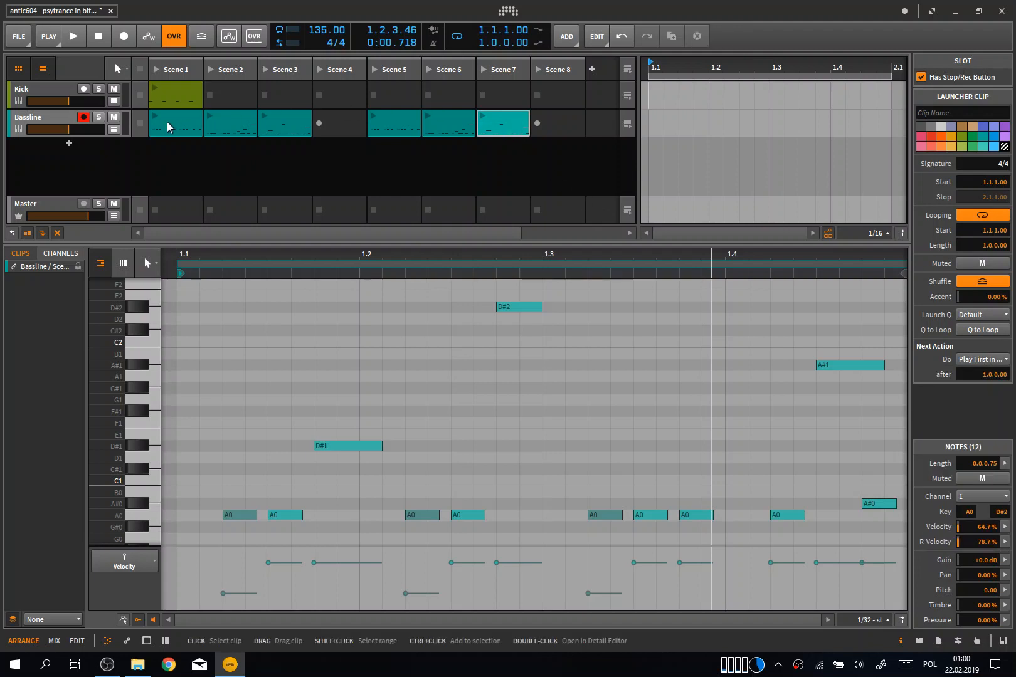
Delete the three Bassline clips in Scenes 5 to 7
{"action": "left_click", "coordinate": [385, 123]}
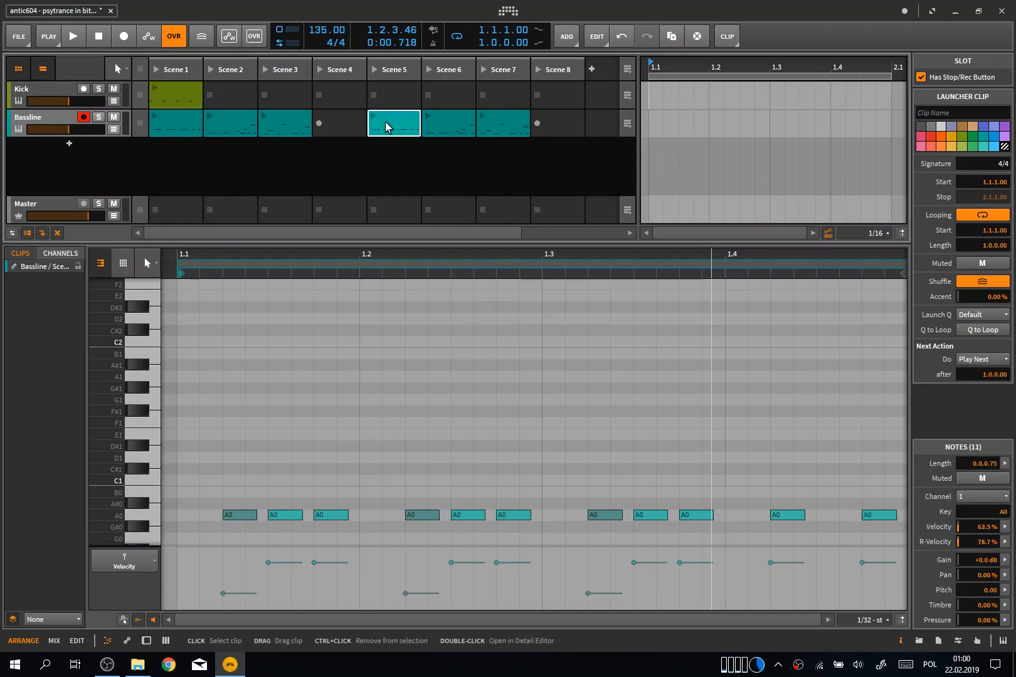
{"action": "left_click", "coordinate": [500, 132], "text": "shift"}
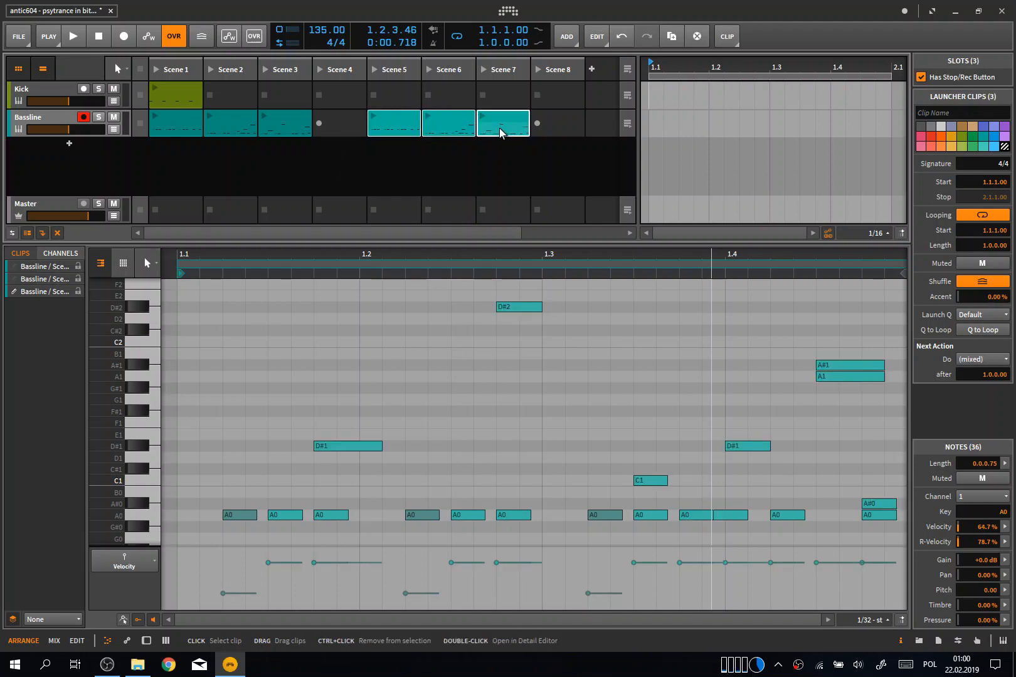
{"action": "key", "text": "Delete"}
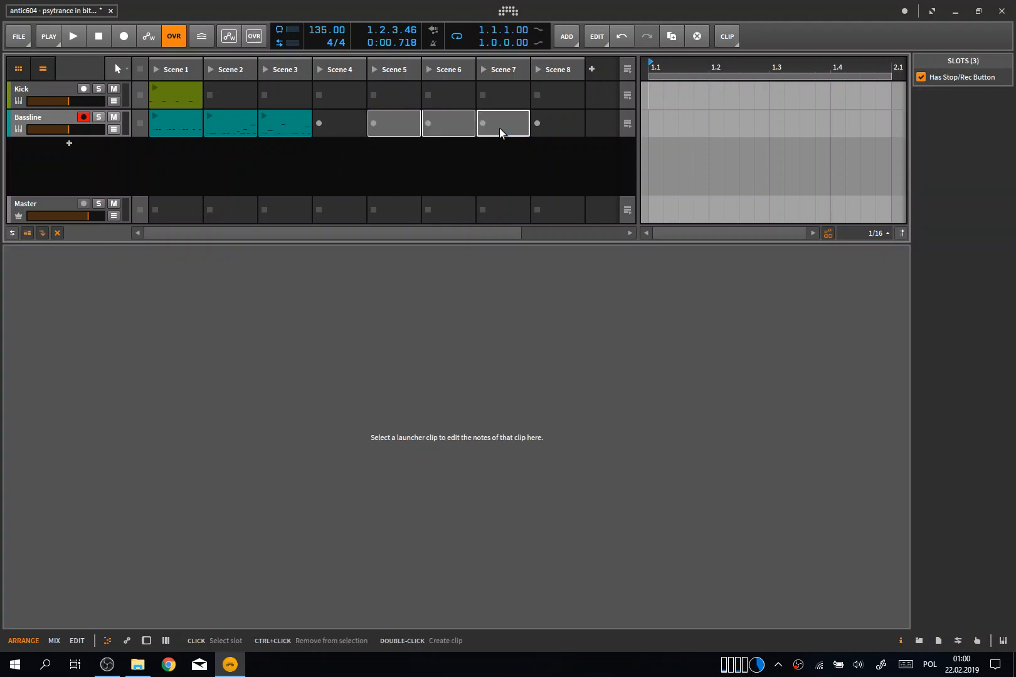
{"action": "left_click", "coordinate": [326, 119]}
{"action": "left_click", "coordinate": [217, 100]}
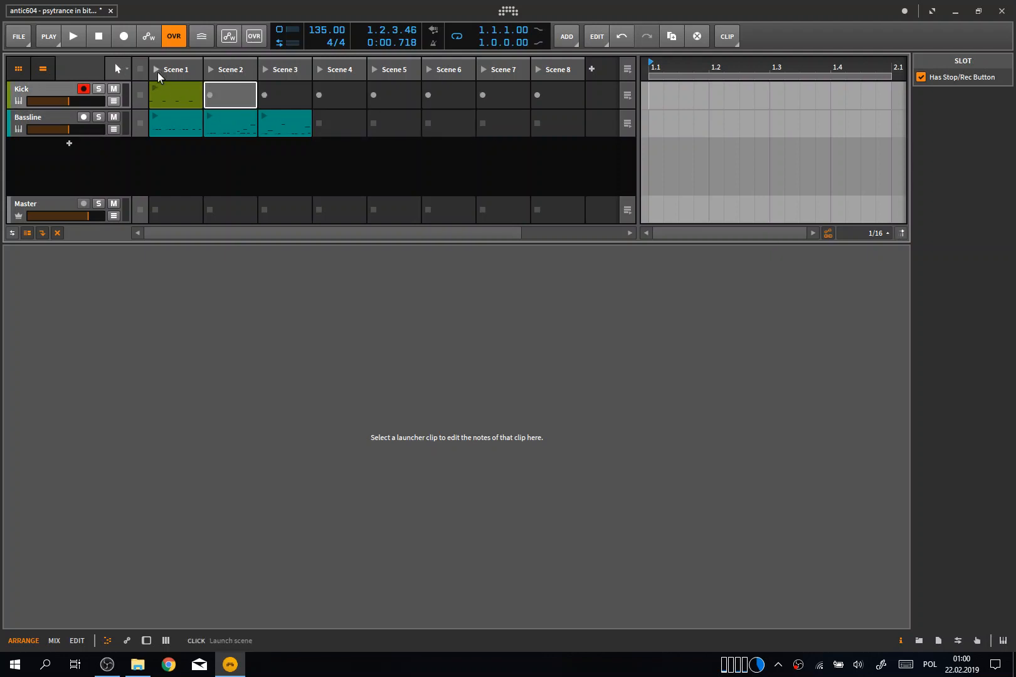
Select the Kick and Bassline clips of Scene 1 and launch the scene to audition the chained Bassline clips
{"action": "left_click", "coordinate": [170, 94]}
{"action": "left_click", "coordinate": [171, 120], "text": "shift"}
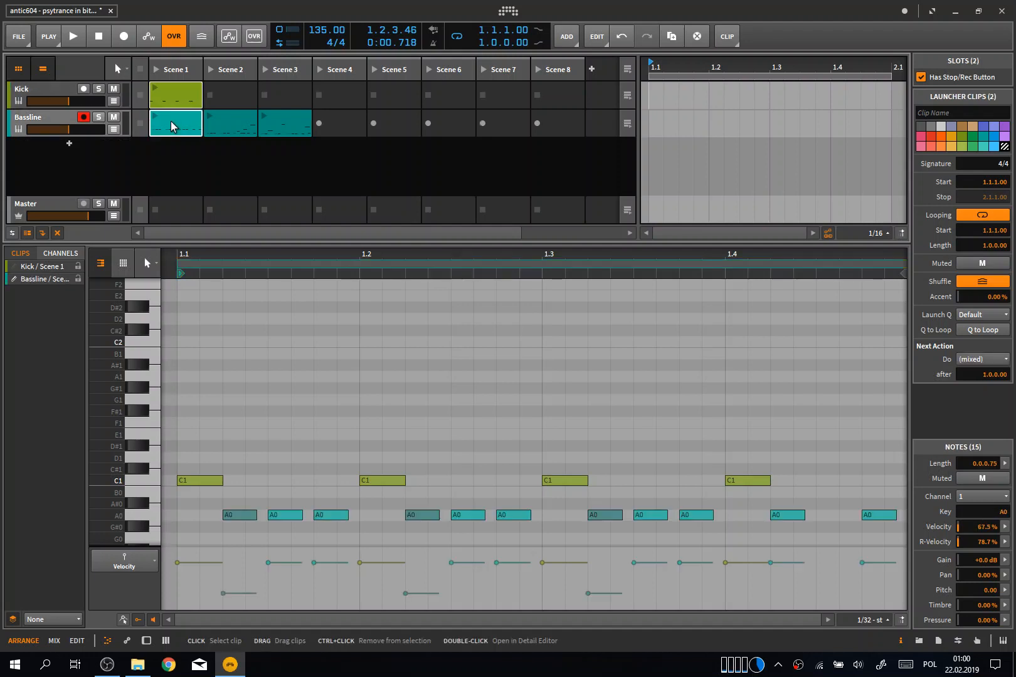
{"action": "left_click", "coordinate": [153, 70]}
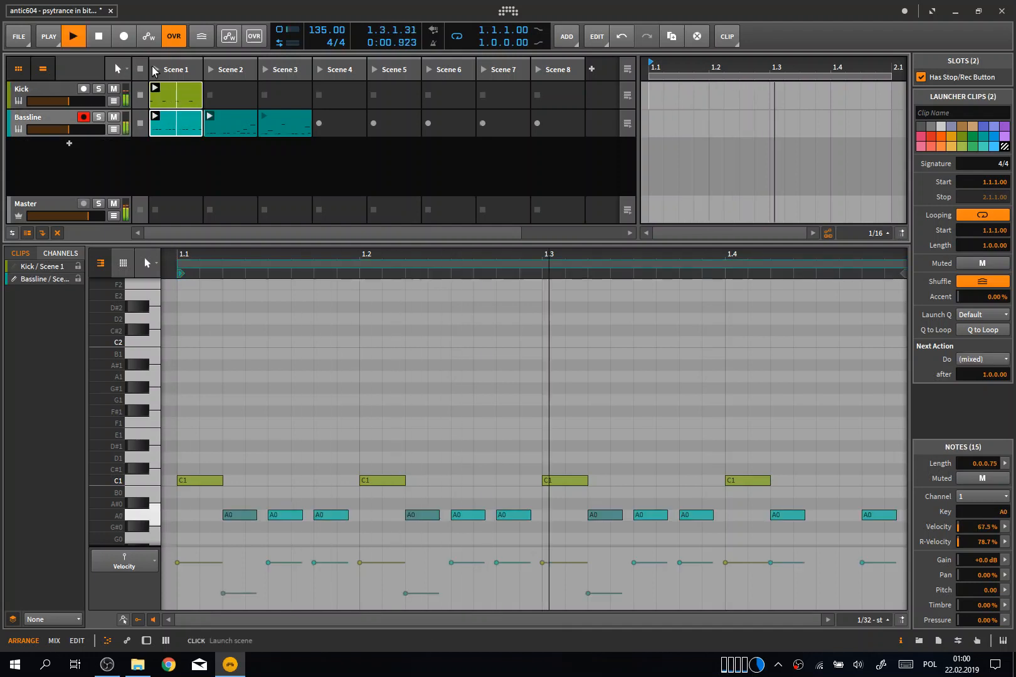
Adjust the note view of the Kick and Bassline clips during playback, and stop the transport
{"action": "double_click", "coordinate": [110, 389]}
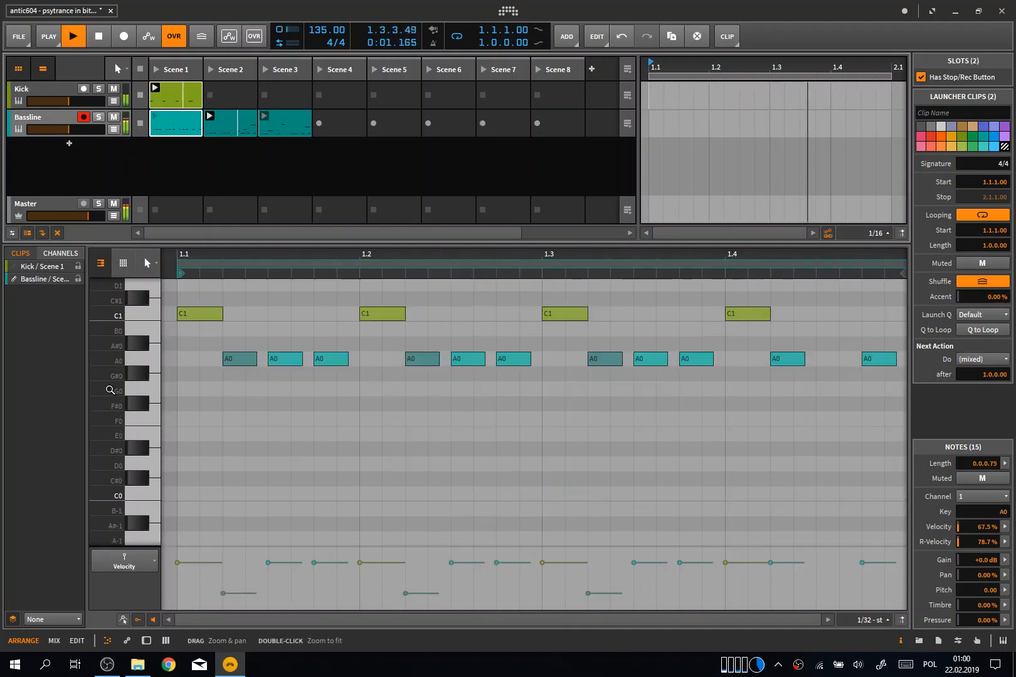
{"action": "scroll", "coordinate": [110, 390], "scroll_direction": "up", "scroll_amount": 2}
{"action": "scroll", "coordinate": [110, 389], "scroll_direction": "up", "scroll_amount": 3}
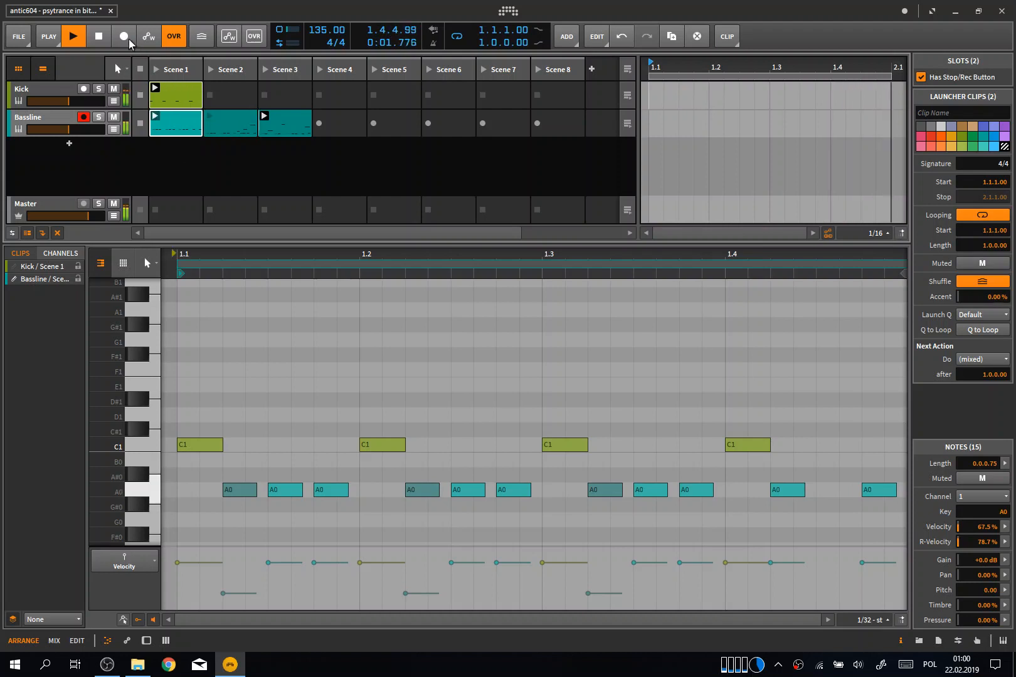
{"action": "left_click", "coordinate": [99, 36]}
Compare the notes of the Bassline clips in Scenes 1 to 3 and launch Scene 1 again
{"action": "left_click", "coordinate": [170, 124]}
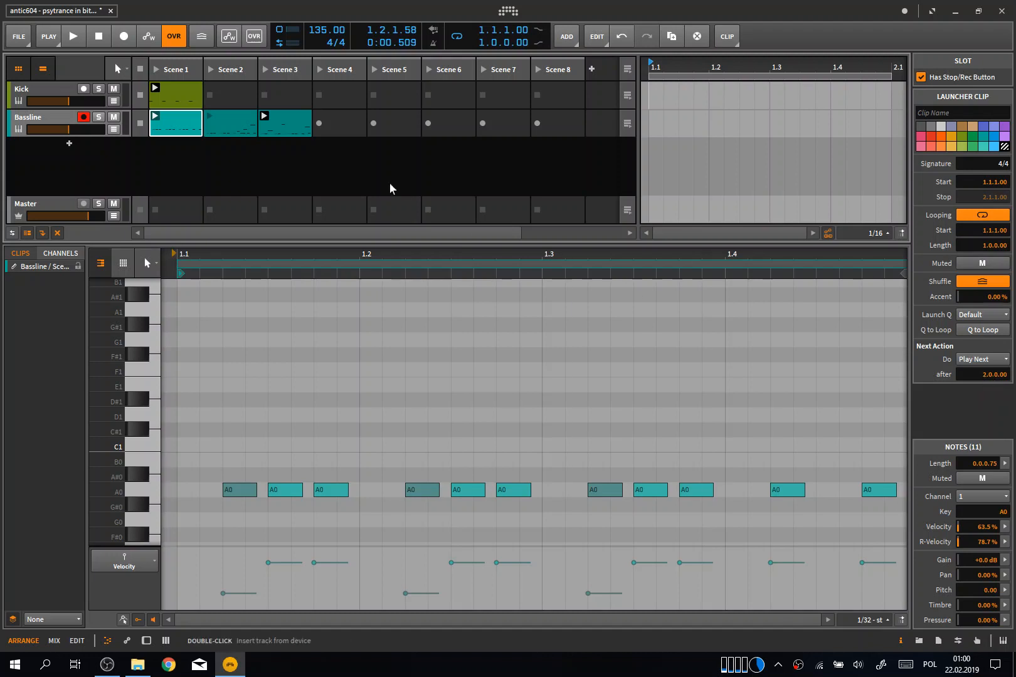
{"action": "left_click", "coordinate": [225, 127]}
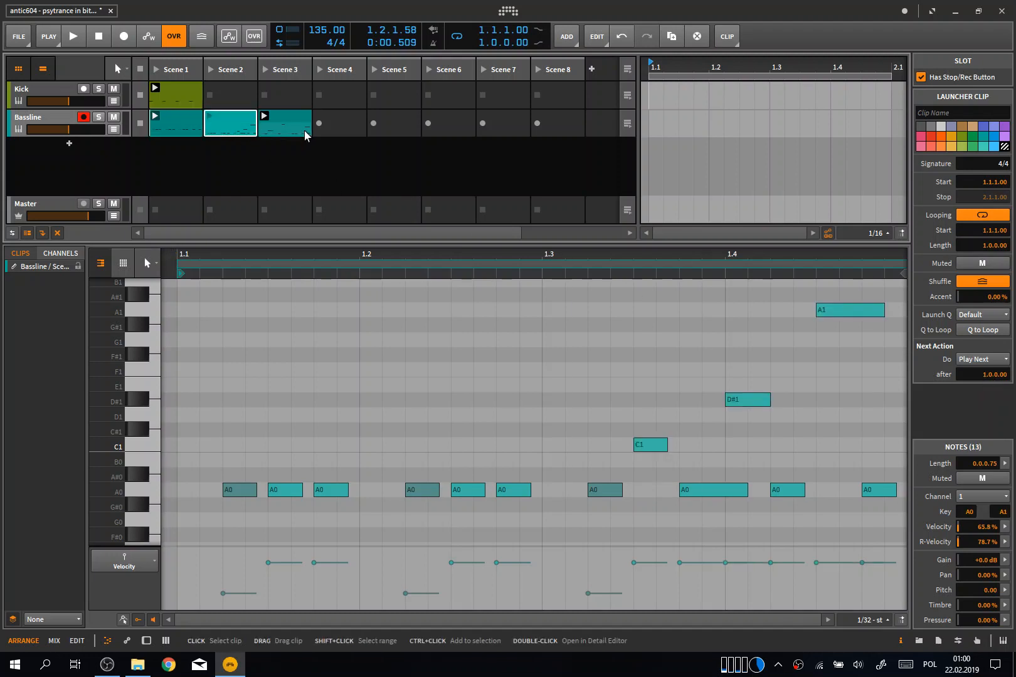
{"action": "left_click", "coordinate": [304, 130]}
{"action": "left_click", "coordinate": [211, 127]}
{"action": "left_click", "coordinate": [162, 118]}
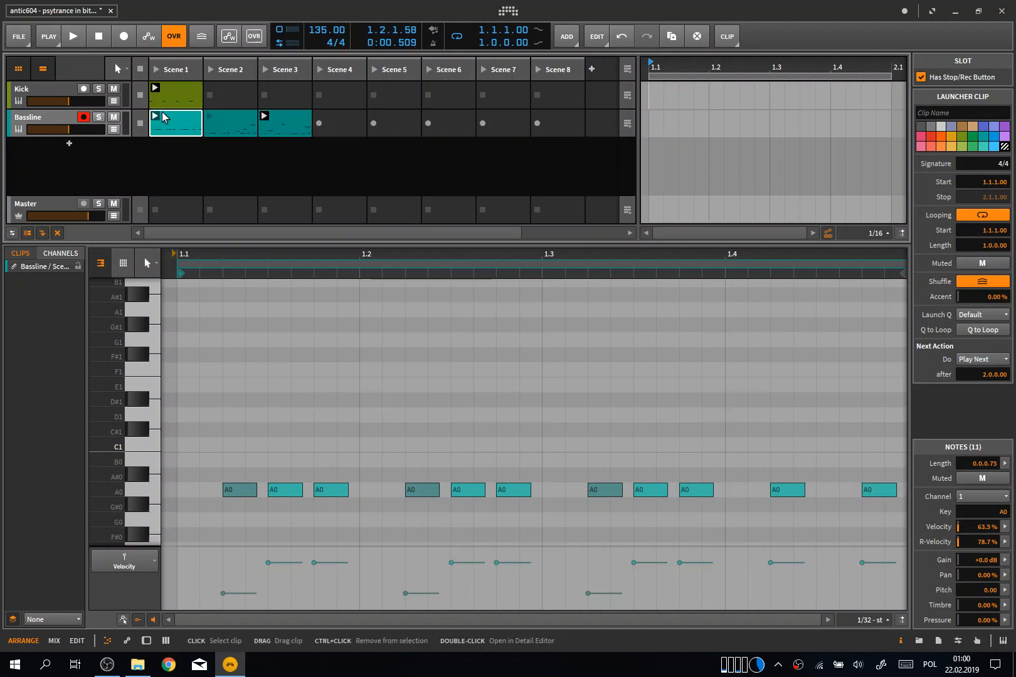
{"action": "left_click", "coordinate": [155, 69]}
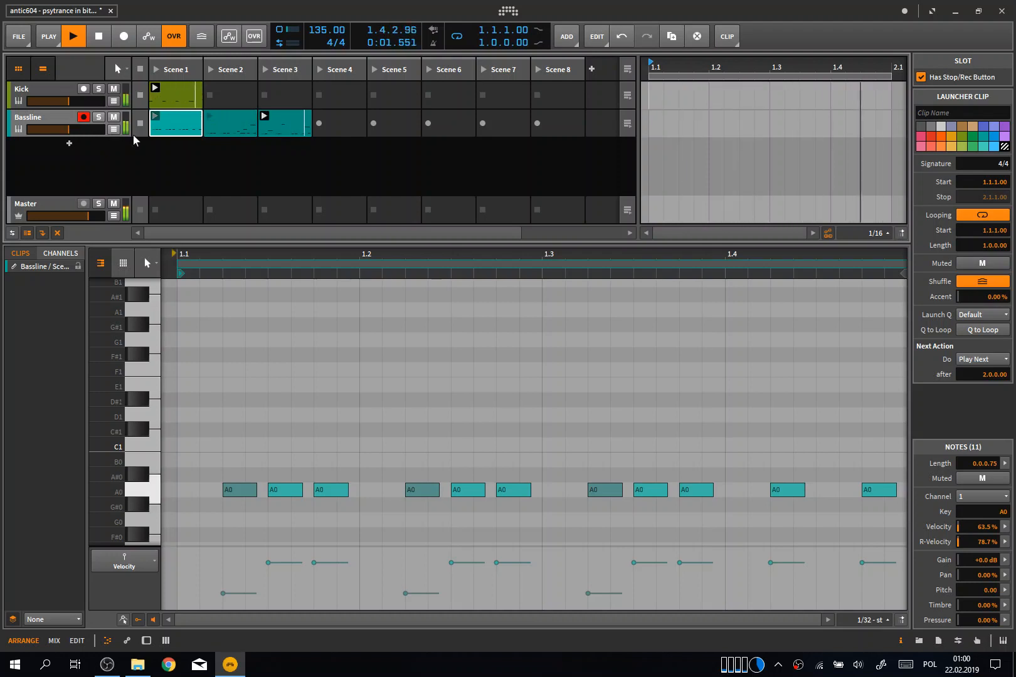
In the Bassline track's Bass layer, set the Polysynth ADSR modulator's Pitch amount to 12
{"action": "left_click", "coordinate": [51, 116]}
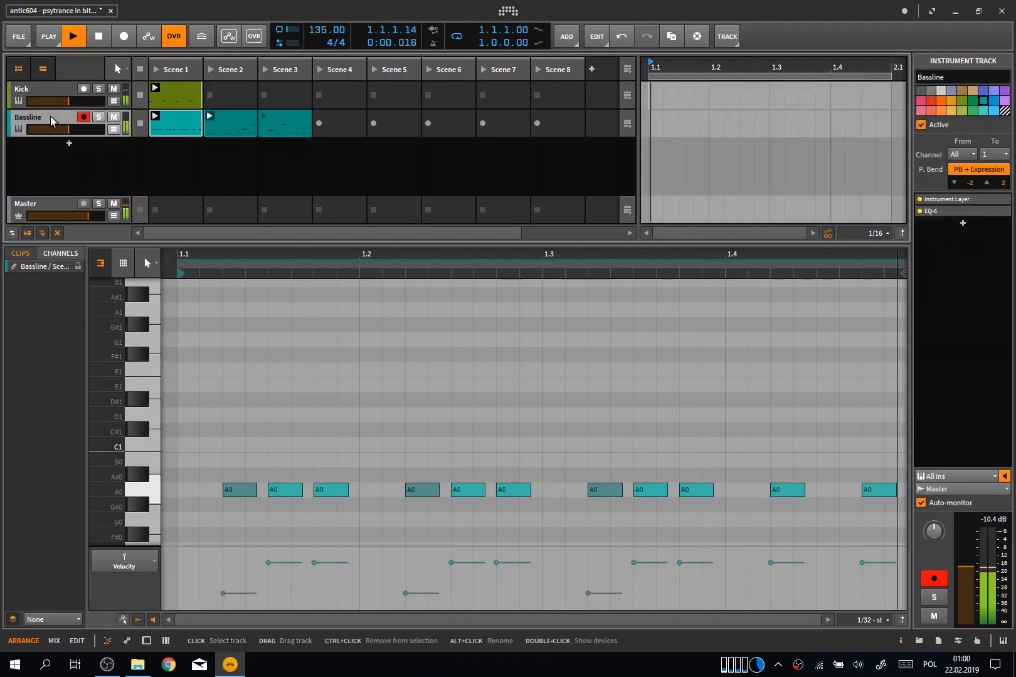
{"action": "key", "text": "d"}
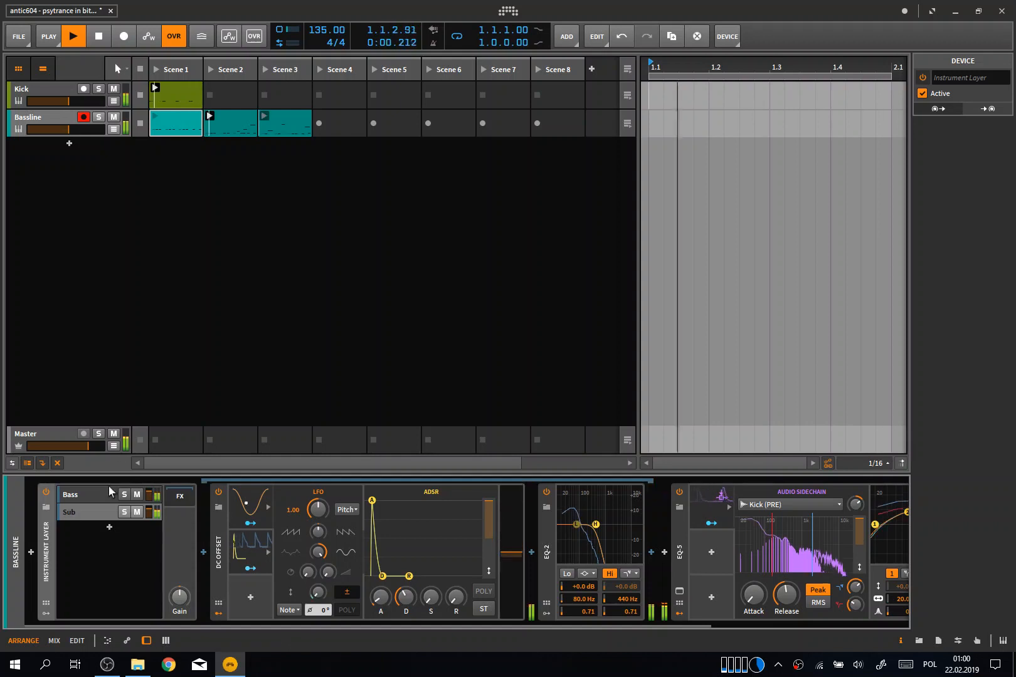
{"action": "left_click", "coordinate": [92, 496]}
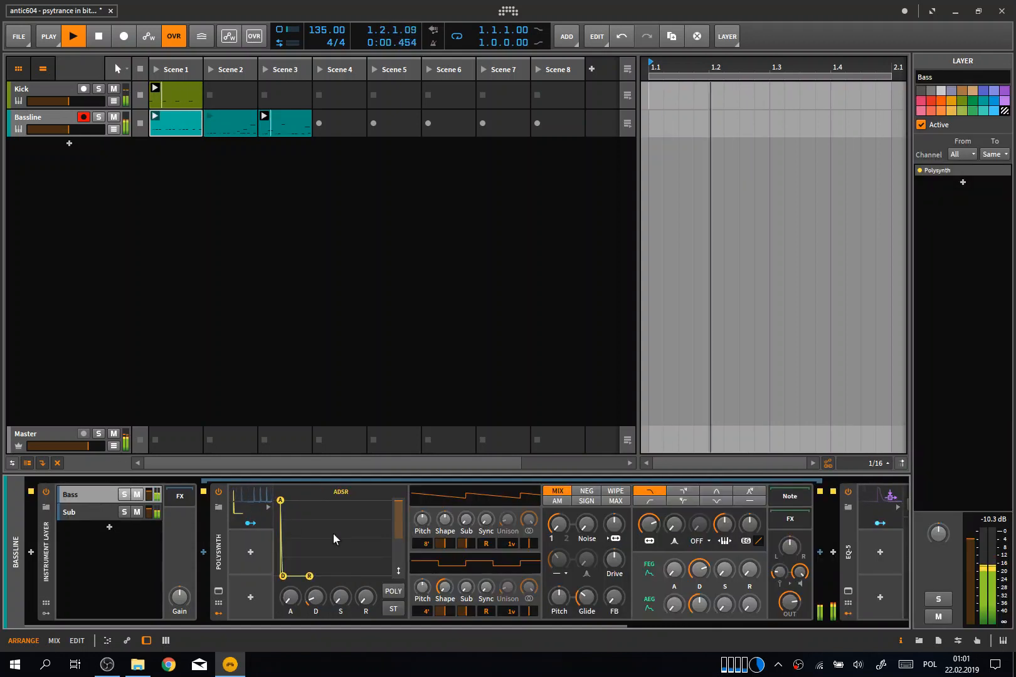
{"action": "left_click", "coordinate": [248, 509]}
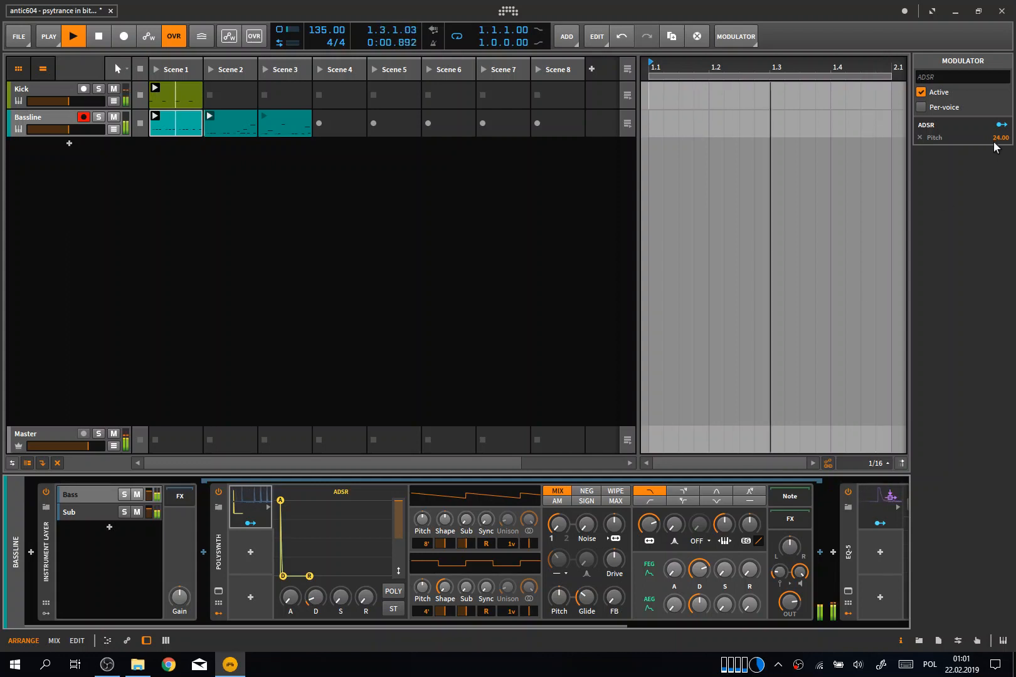
{"action": "double_click", "coordinate": [996, 137]}
{"action": "type", "text": "12"}
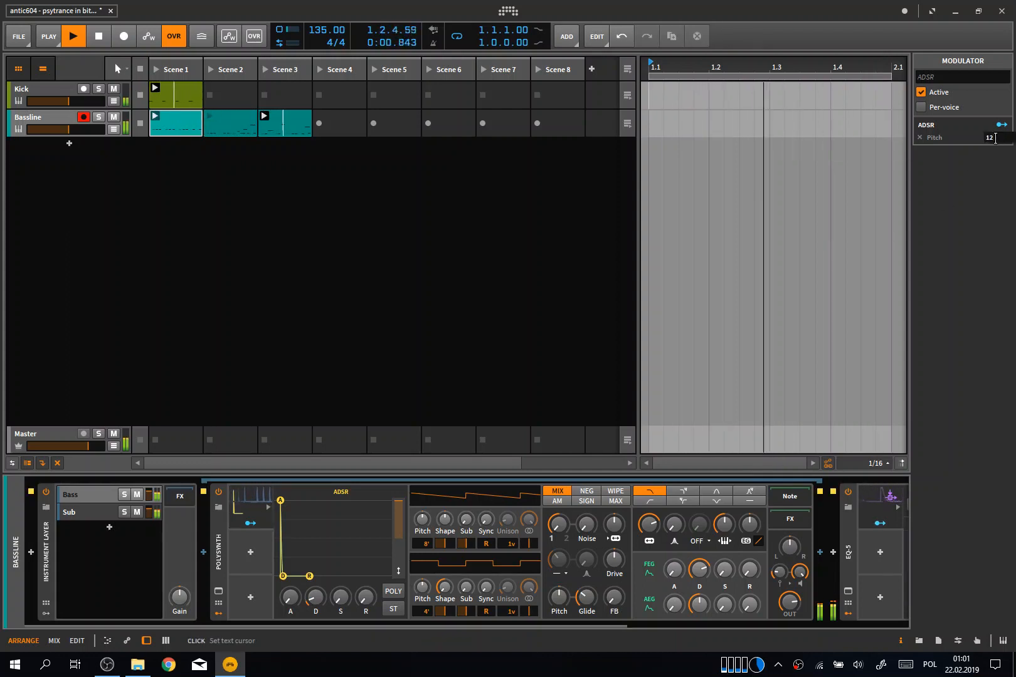
{"action": "key", "text": "Return"}
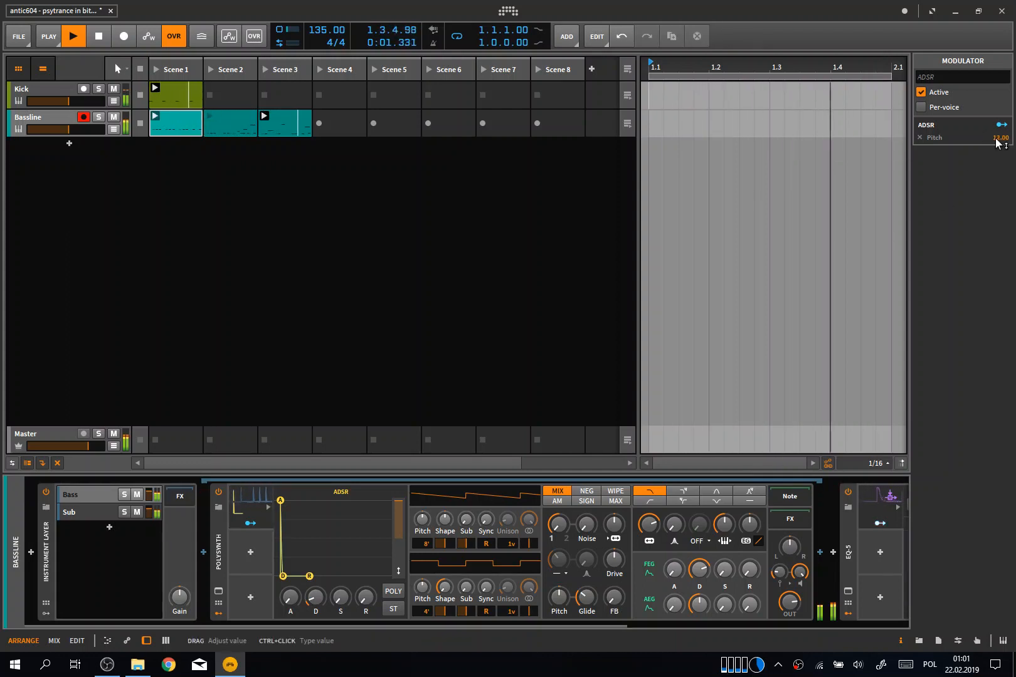
Try decay values of 8% and 6% on the Polysynth's ADSR modulator
{"action": "left_click", "coordinate": [313, 599], "text": "ctrl"}
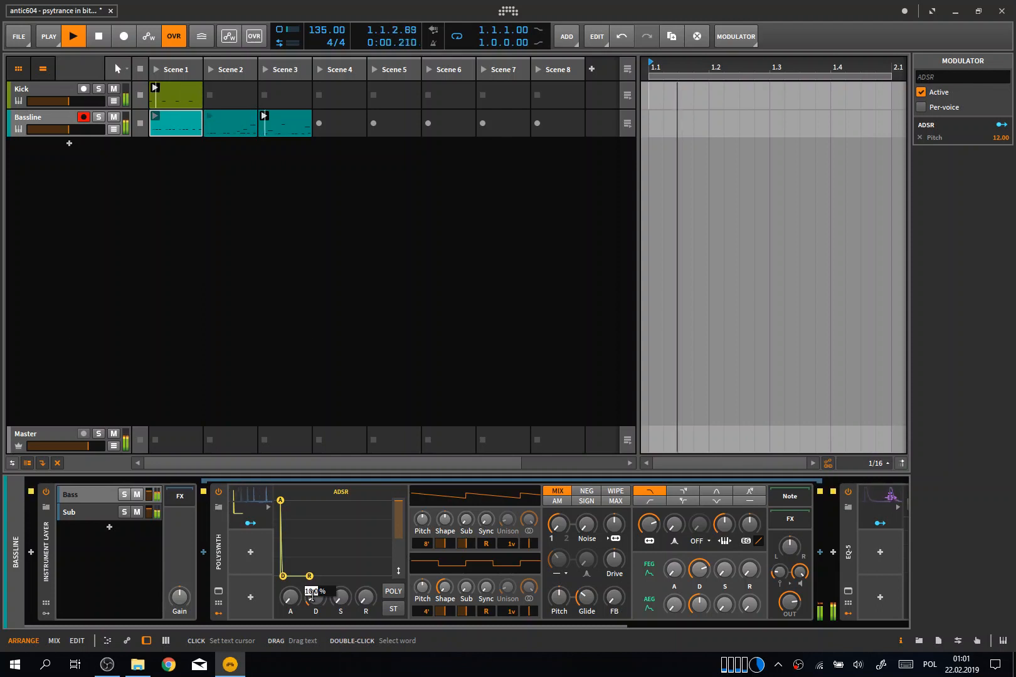
{"action": "type", "text": "8"}
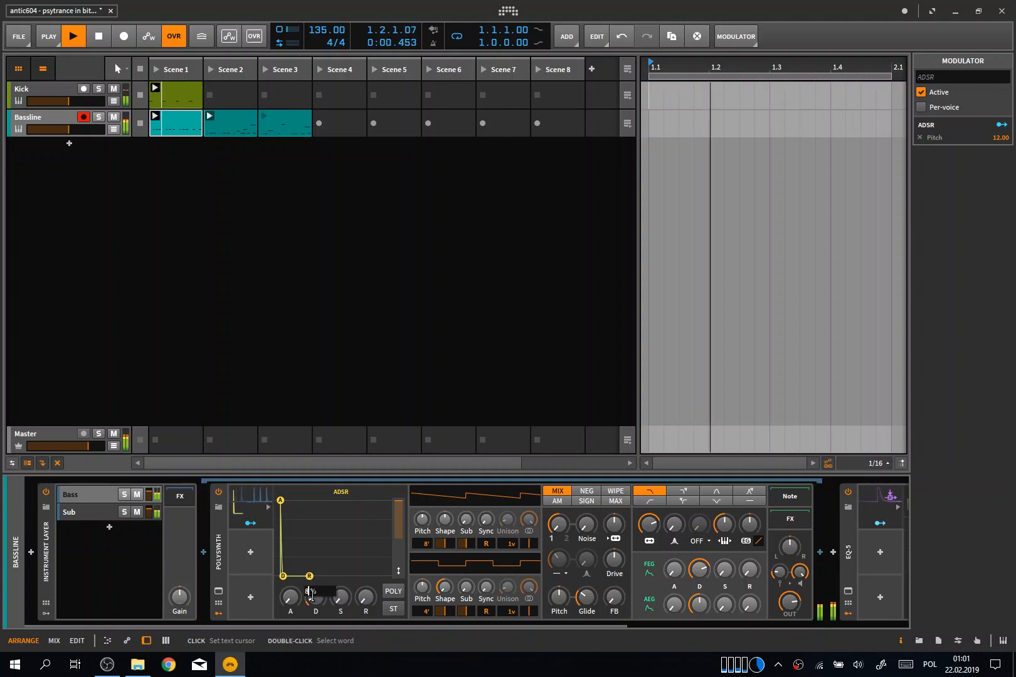
{"action": "key", "text": "Return"}
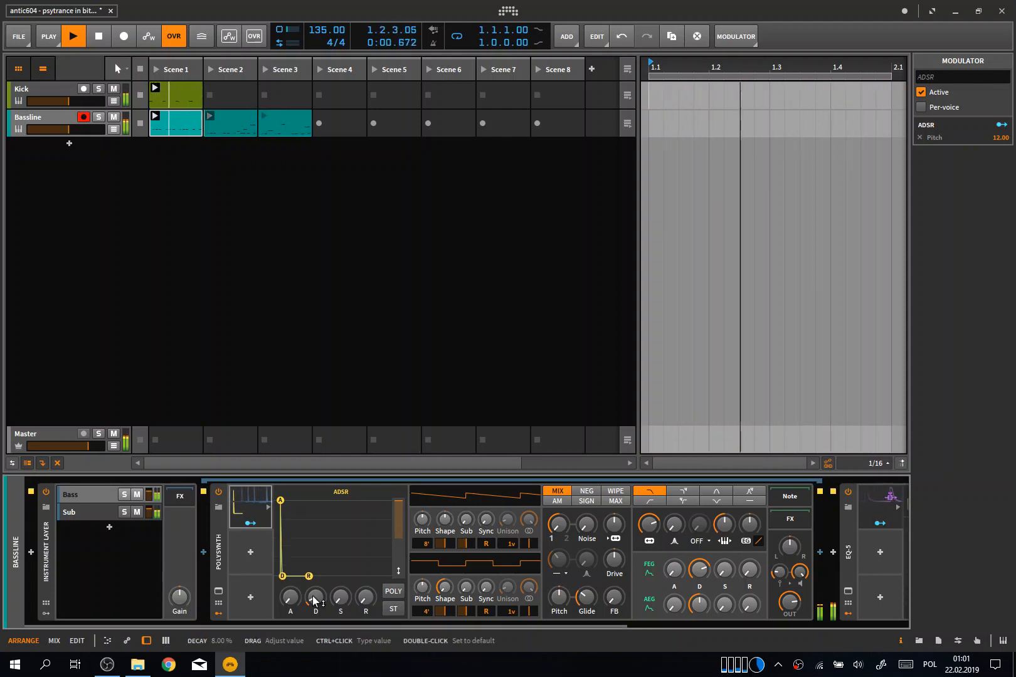
{"action": "left_click", "coordinate": [314, 599], "text": "ctrl"}
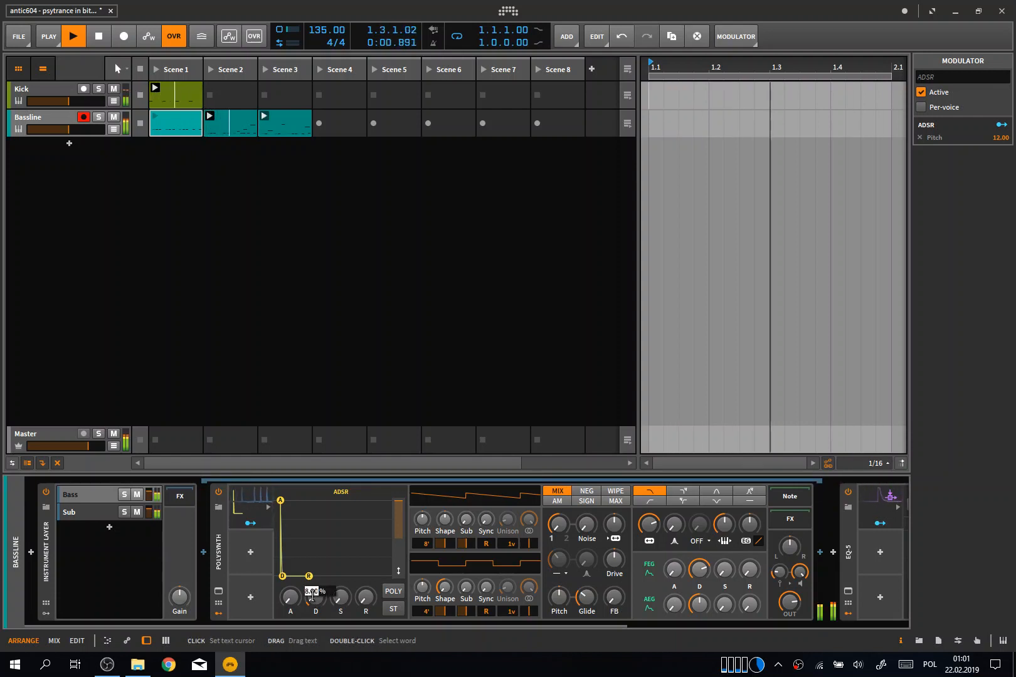
{"action": "type", "text": "6"}
{"action": "key", "text": "Return"}
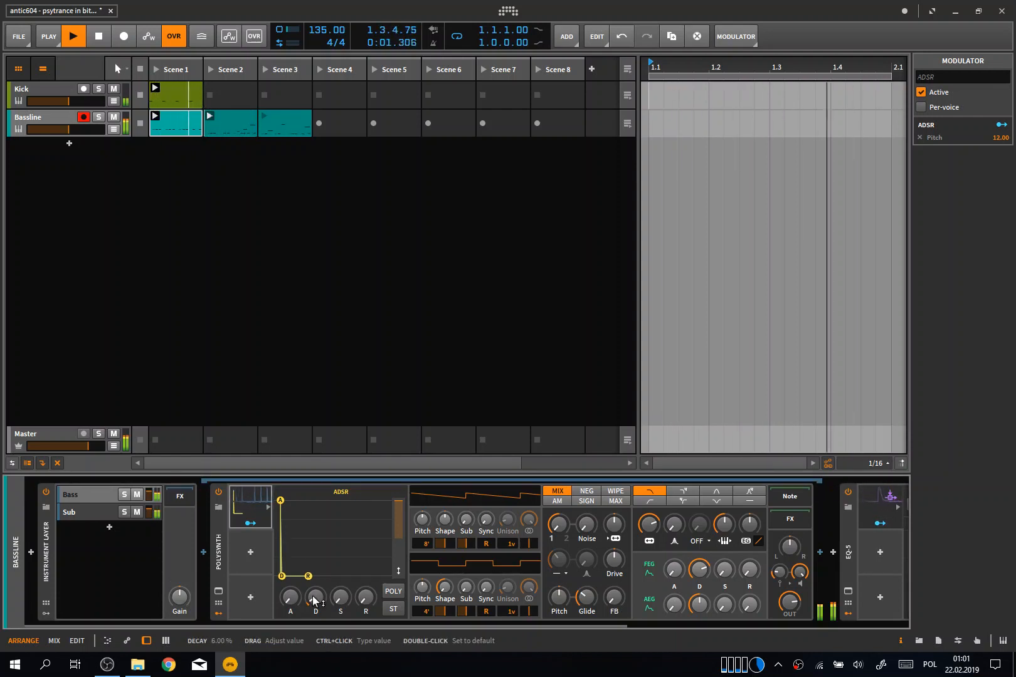
Mute the Sub layer and lower the decay of the Polysynth's ADSR modulator to 5%
{"action": "left_click", "coordinate": [138, 513]}
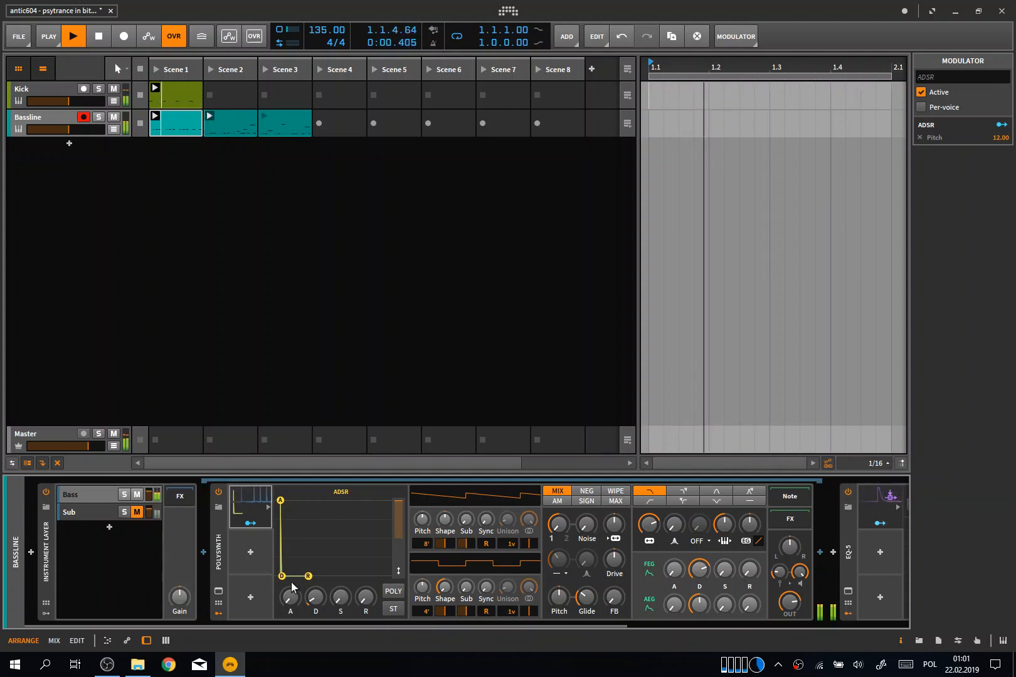
{"action": "left_click_drag", "start_coordinate": [317, 600], "coordinate": [316, 602]}
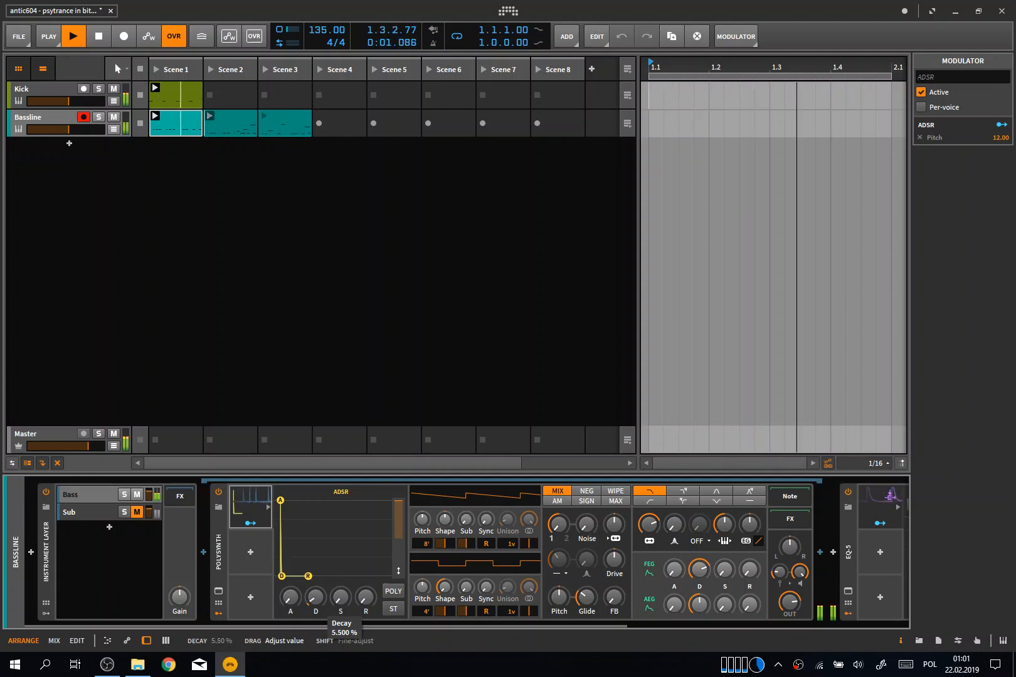
{"action": "left_click_drag", "start_coordinate": [317, 601], "coordinate": [317, 604]}
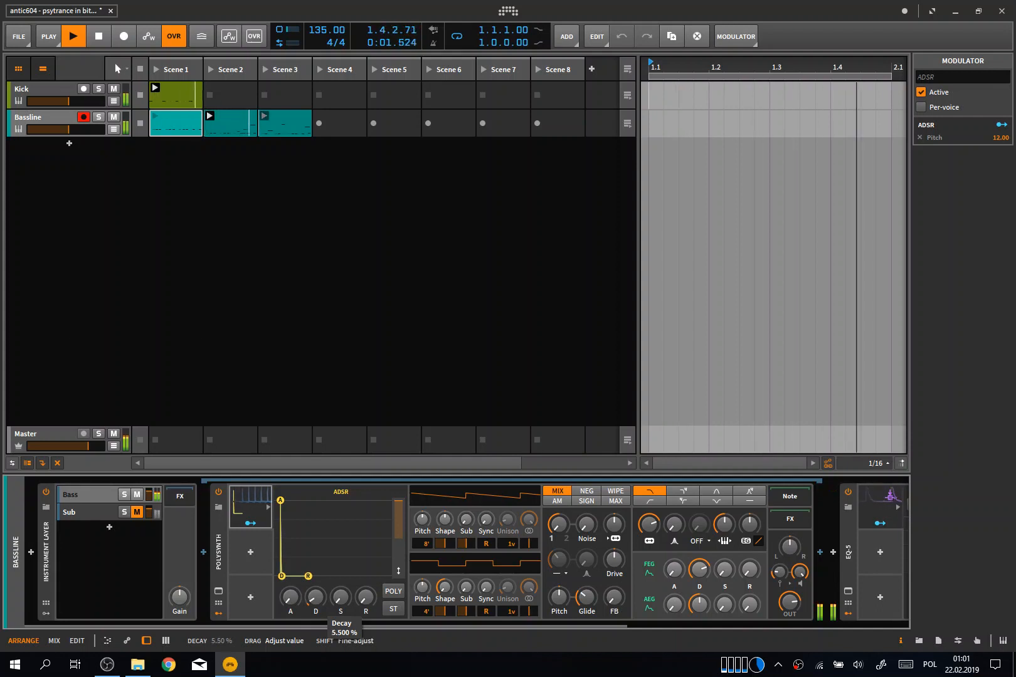
{"action": "left_click_drag", "start_coordinate": [315, 601], "coordinate": [316, 603]}
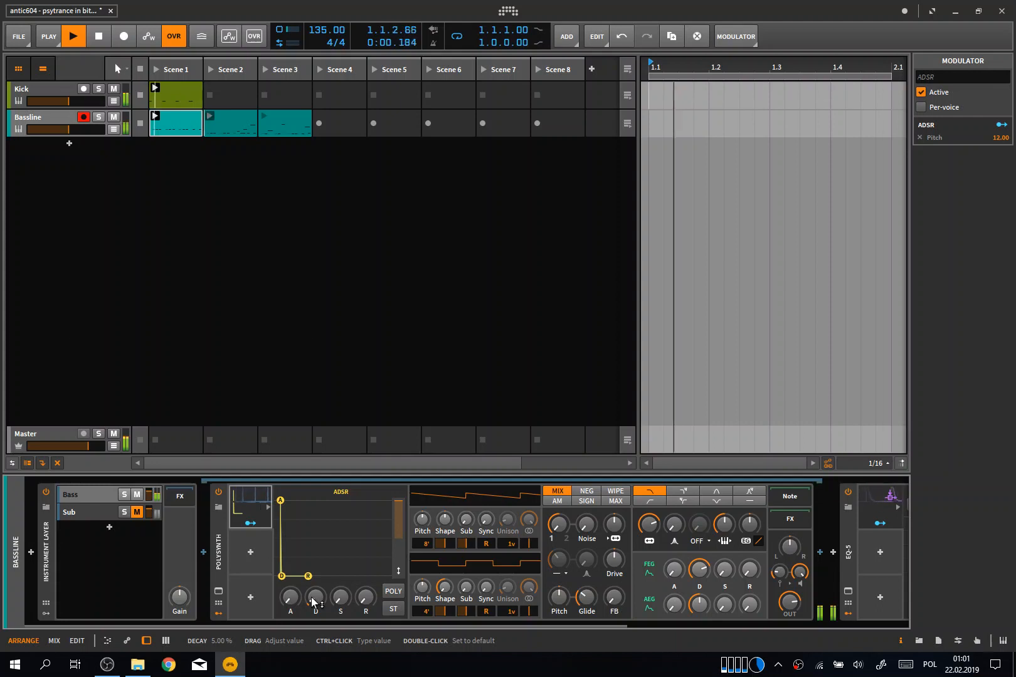
Recheck the Polysynth's ADSR modulator with its details shown, and unmute the Sub layer
{"action": "left_click", "coordinate": [256, 506]}
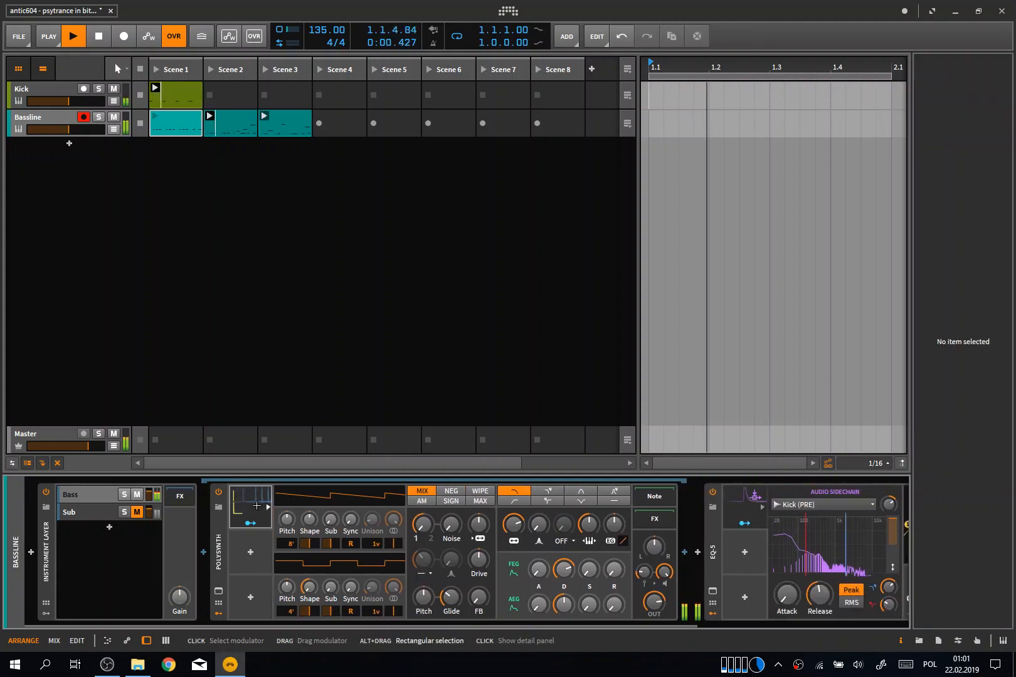
{"action": "left_click", "coordinate": [257, 506]}
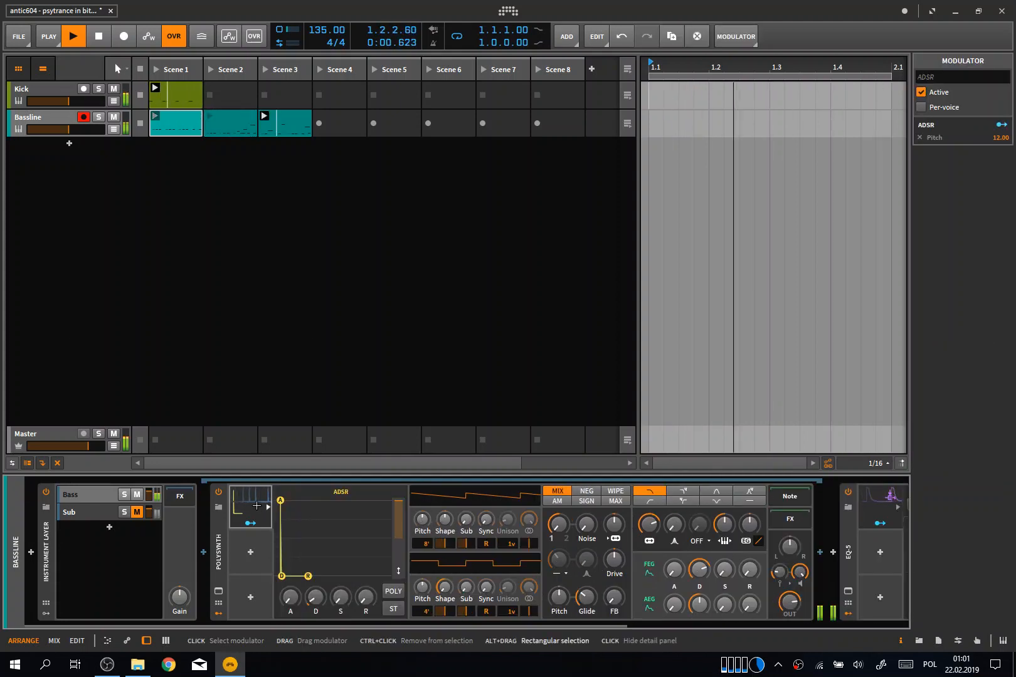
{"action": "key", "text": "alt+a"}
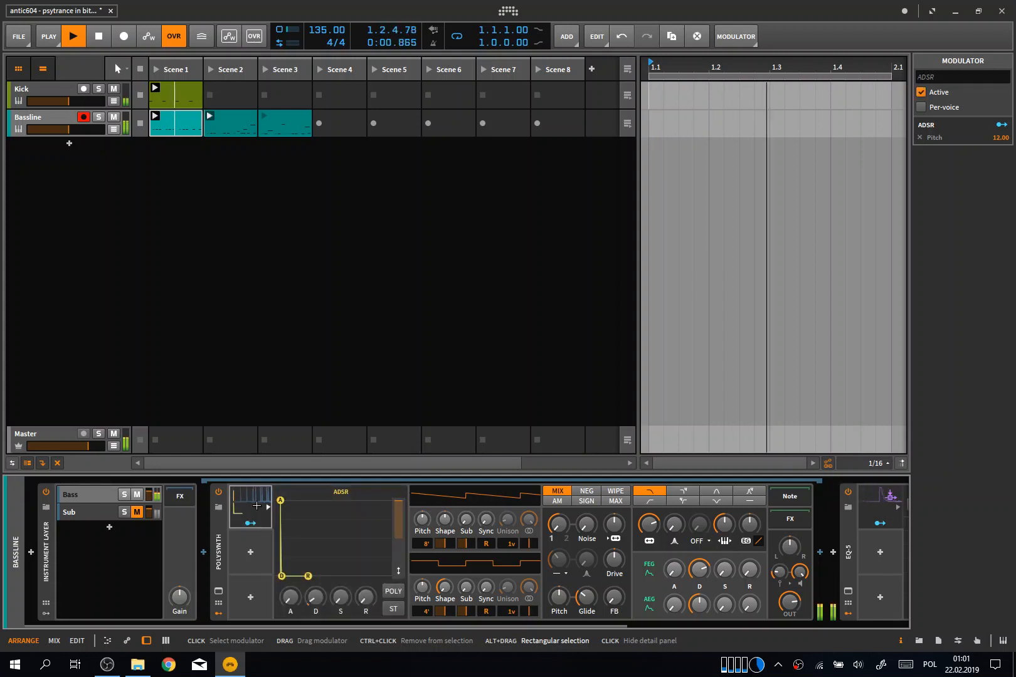
{"action": "left_click", "coordinate": [136, 512]}
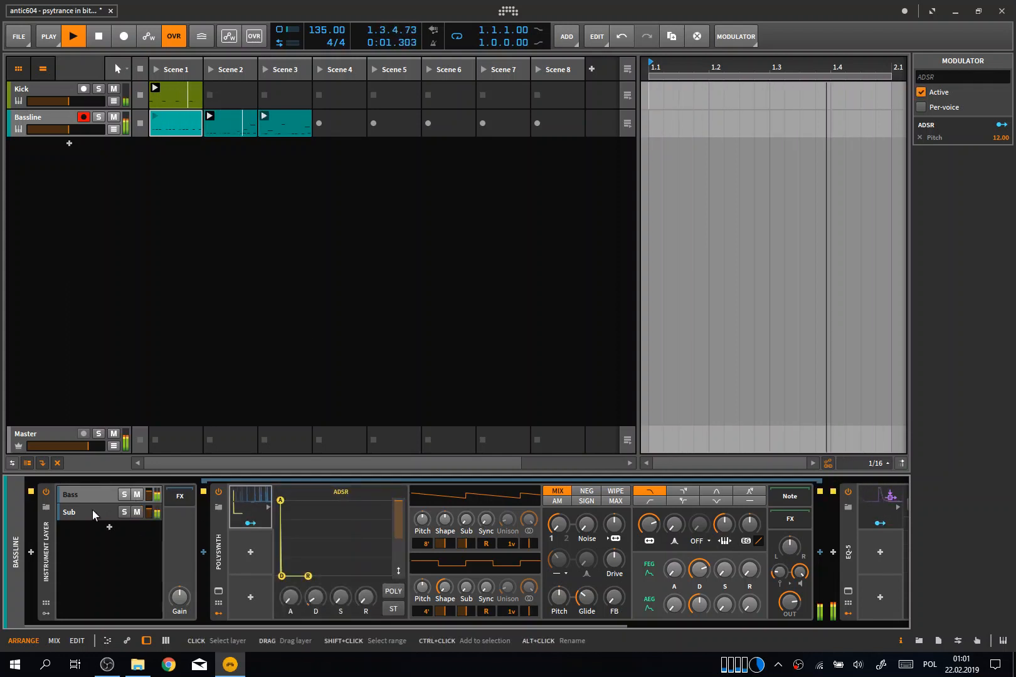
Open the Sub layer's devices and try LFO Shape values of 100%, 98% and 69% on the DC Offset
{"action": "left_click", "coordinate": [92, 509]}
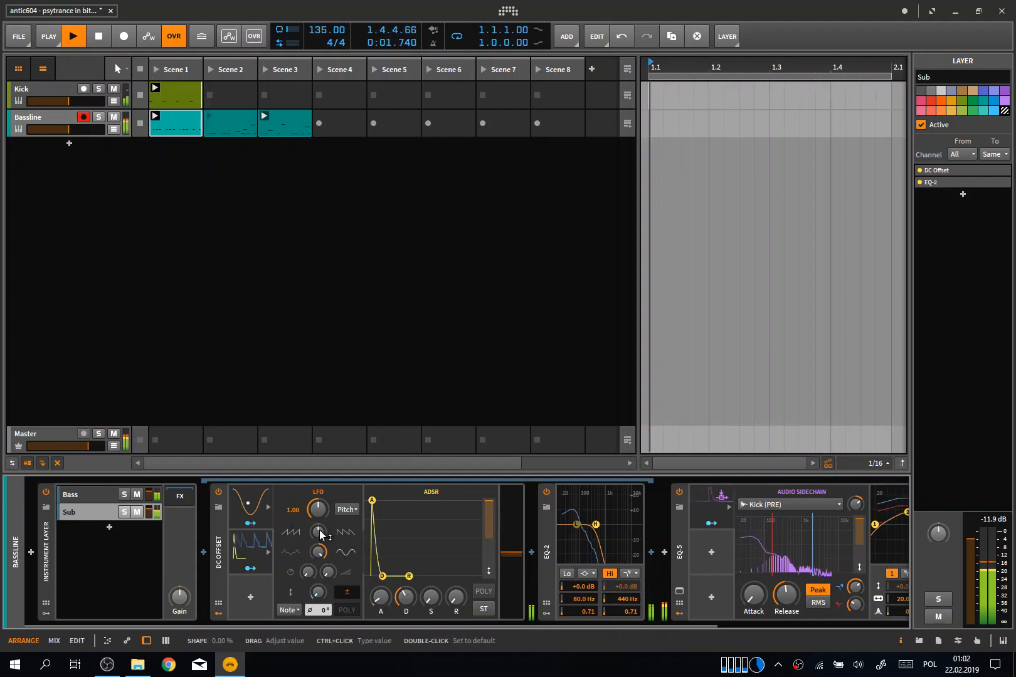
{"action": "left_click_drag", "start_coordinate": [321, 533], "coordinate": [320, 534]}
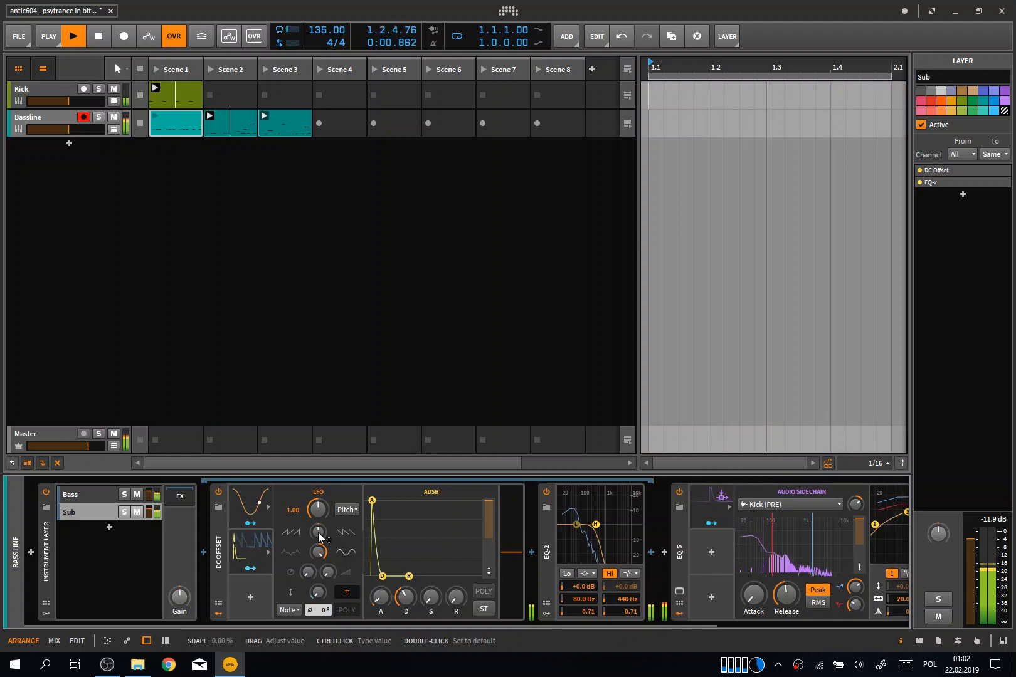
{"action": "left_click_drag", "start_coordinate": [320, 536], "coordinate": [319, 505]}
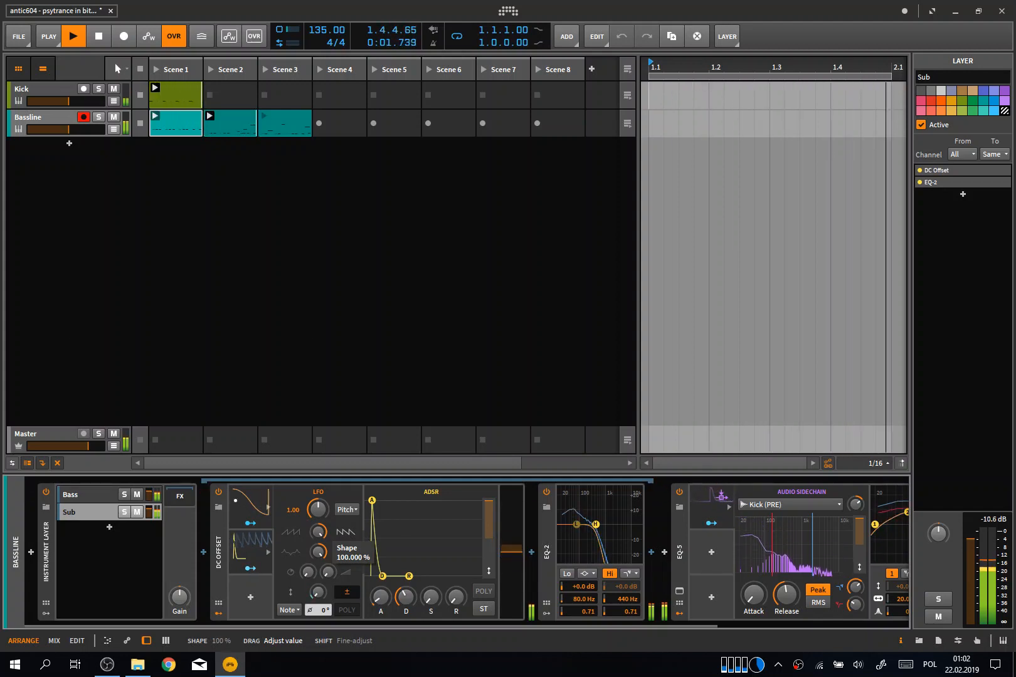
{"action": "mouse_move", "coordinate": [318, 533]}
{"action": "left_mouse_down"}
{"action": "mouse_move", "coordinate": [318, 597]}
{"action": "mouse_move", "coordinate": [318, 536]}
{"action": "left_mouse_up"}
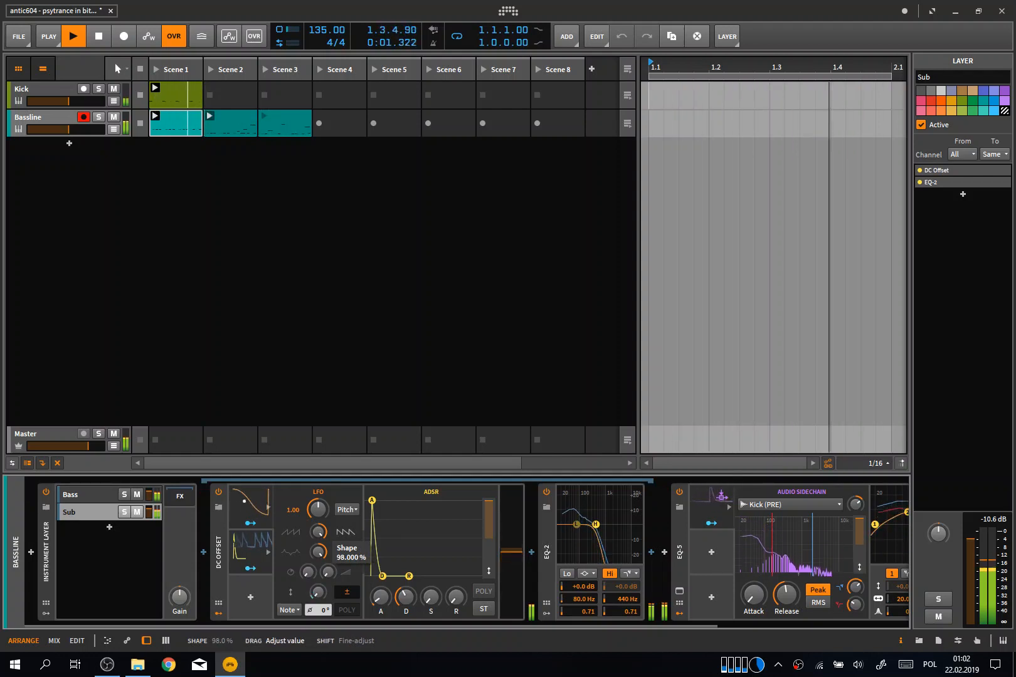
{"action": "mouse_move", "coordinate": [318, 536]}
{"action": "left_mouse_down"}
{"action": "mouse_move", "coordinate": [318, 591]}
{"action": "mouse_move", "coordinate": [318, 556]}
{"action": "left_mouse_up"}
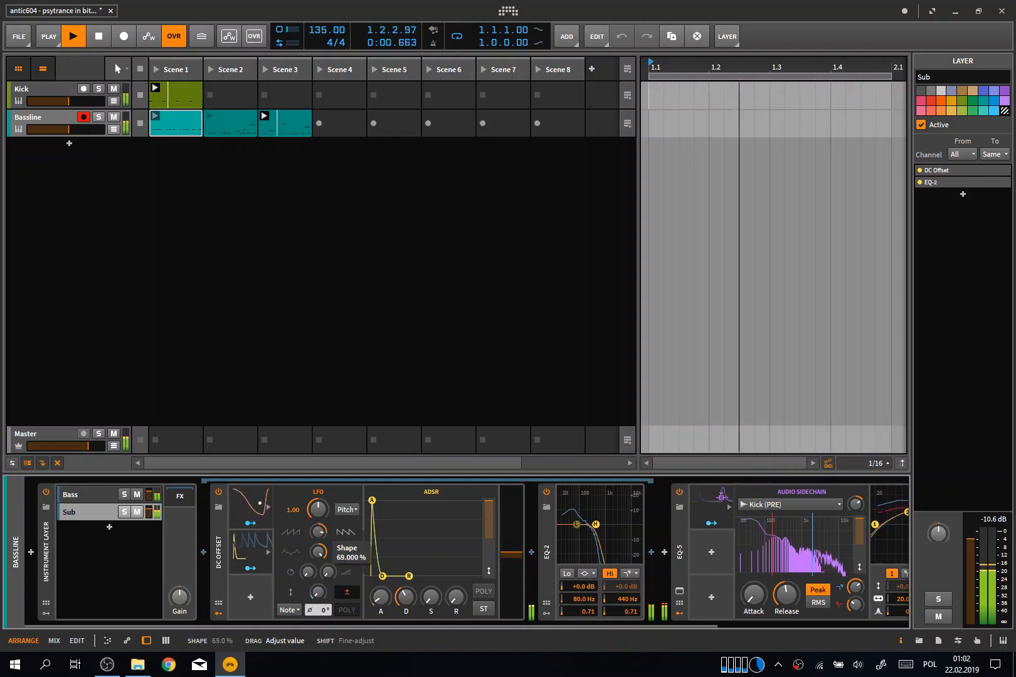
Set the Sub layer LFO's Shape to 49% and compare the sound with the Sub layer muted and unmuted
{"action": "mouse_move", "coordinate": [318, 544]}
{"action": "left_mouse_down"}
{"action": "mouse_move", "coordinate": [318, 567]}
{"action": "mouse_move", "coordinate": [318, 540]}
{"action": "left_mouse_up"}
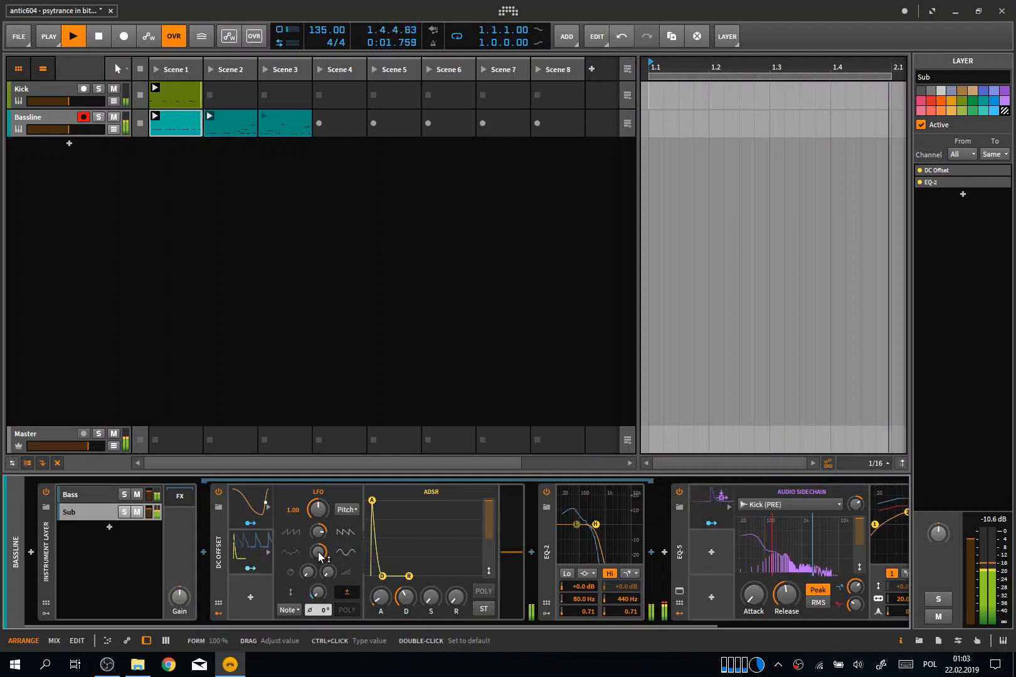
{"action": "left_click_drag", "start_coordinate": [328, 572], "coordinate": [328, 601]}
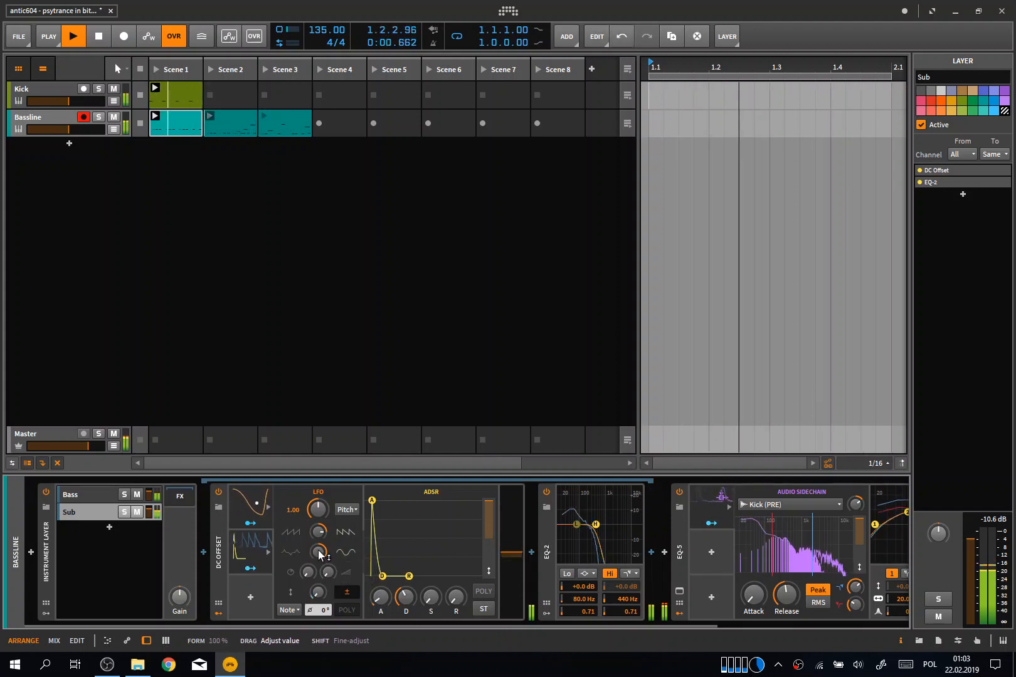
{"action": "left_click_drag", "start_coordinate": [320, 535], "coordinate": [320, 544]}
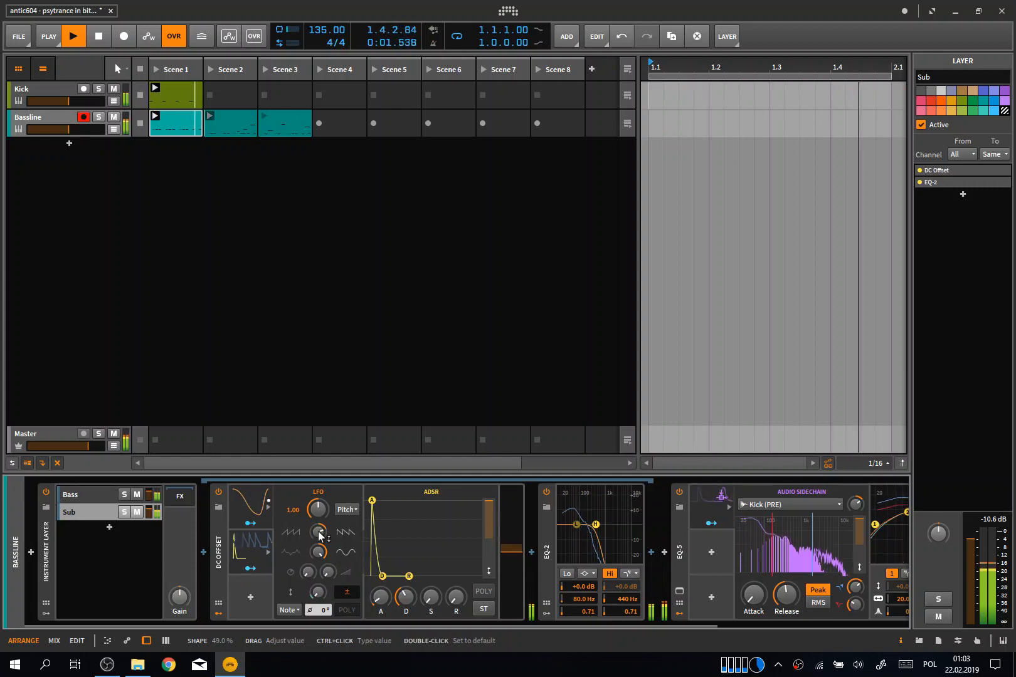
{"action": "left_click", "coordinate": [137, 512]}
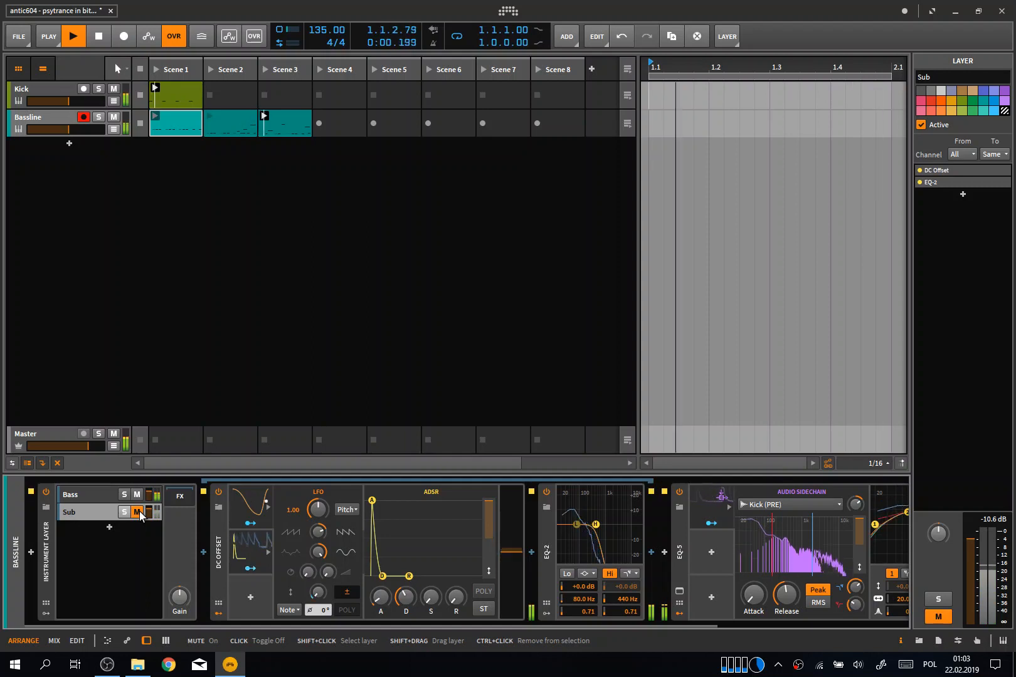
{"action": "left_click", "coordinate": [137, 513]}
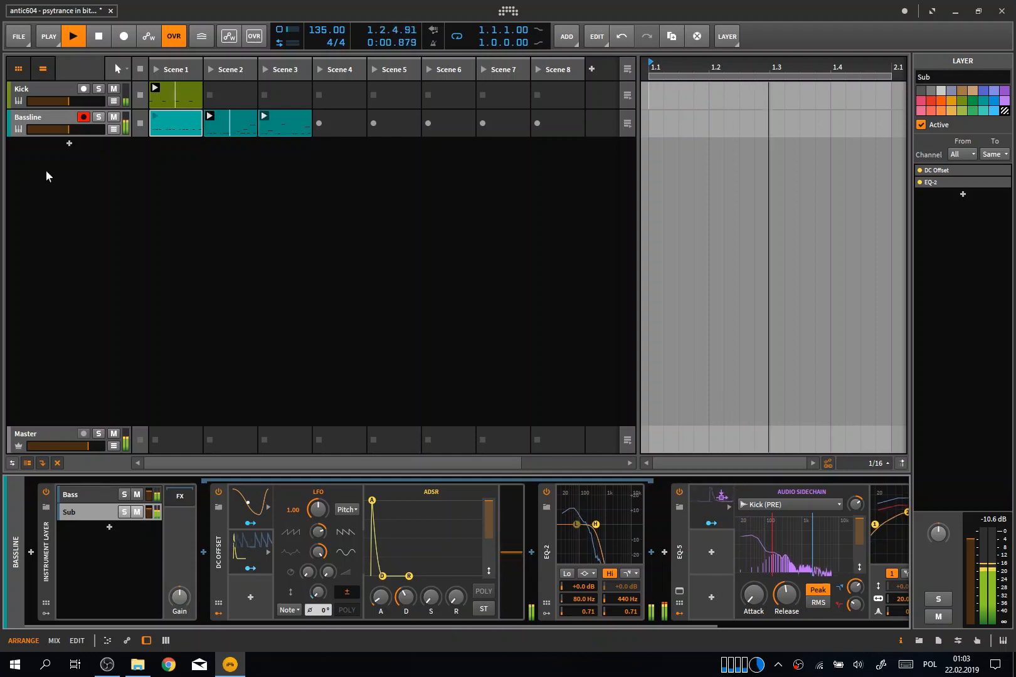
Set the Kick track's volume to -13 dB
{"action": "double_click", "coordinate": [68, 101]}
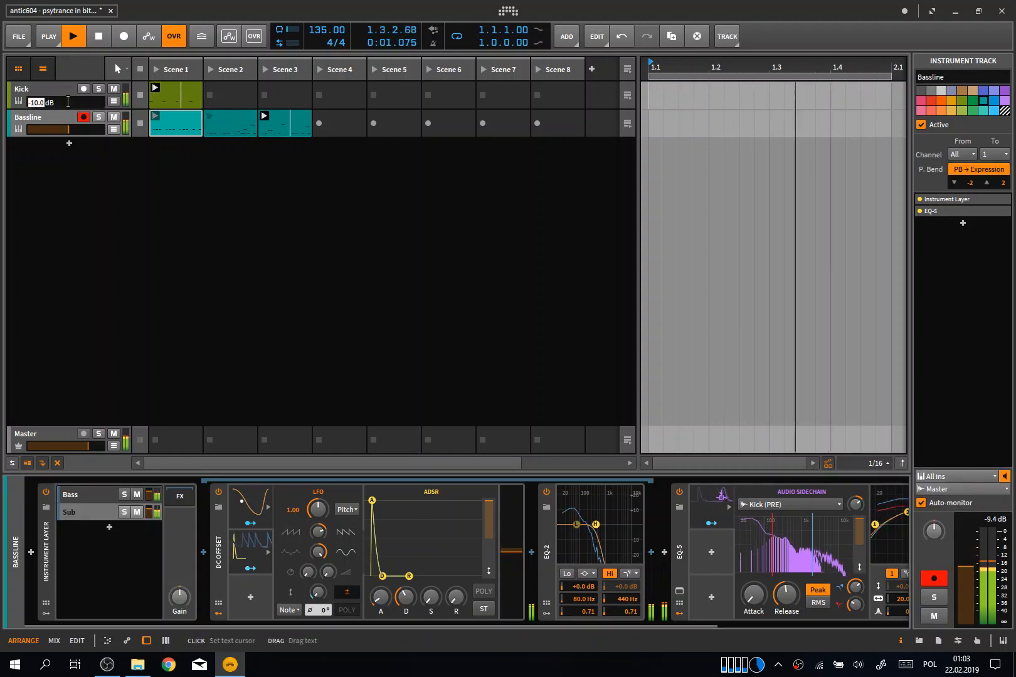
{"action": "type", "text": "-13"}
{"action": "key", "text": "Return"}
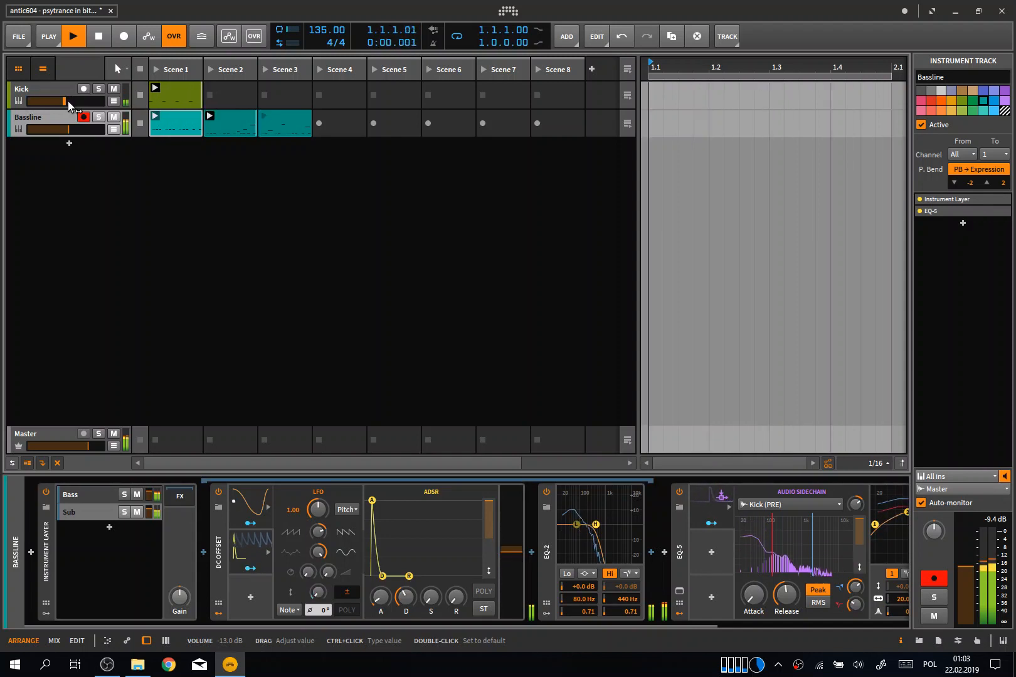
Check the Kick, Bassline and Master levels in the mixer with the clip launcher hidden, stop playback and return to the arrange view
{"action": "key", "text": "m"}
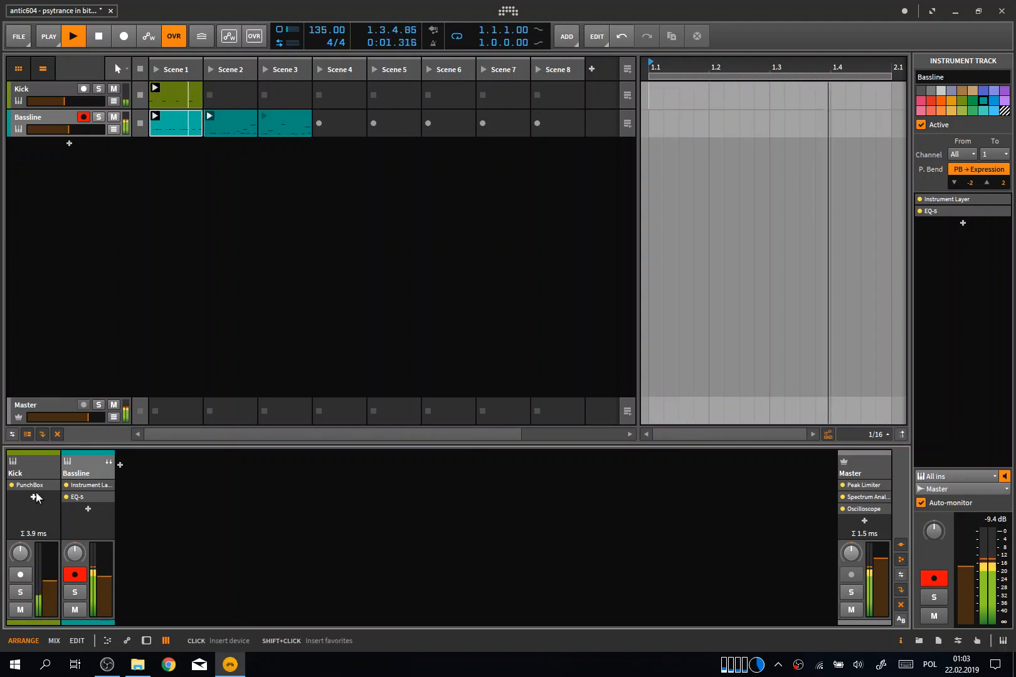
{"action": "key", "text": "alt+2"}
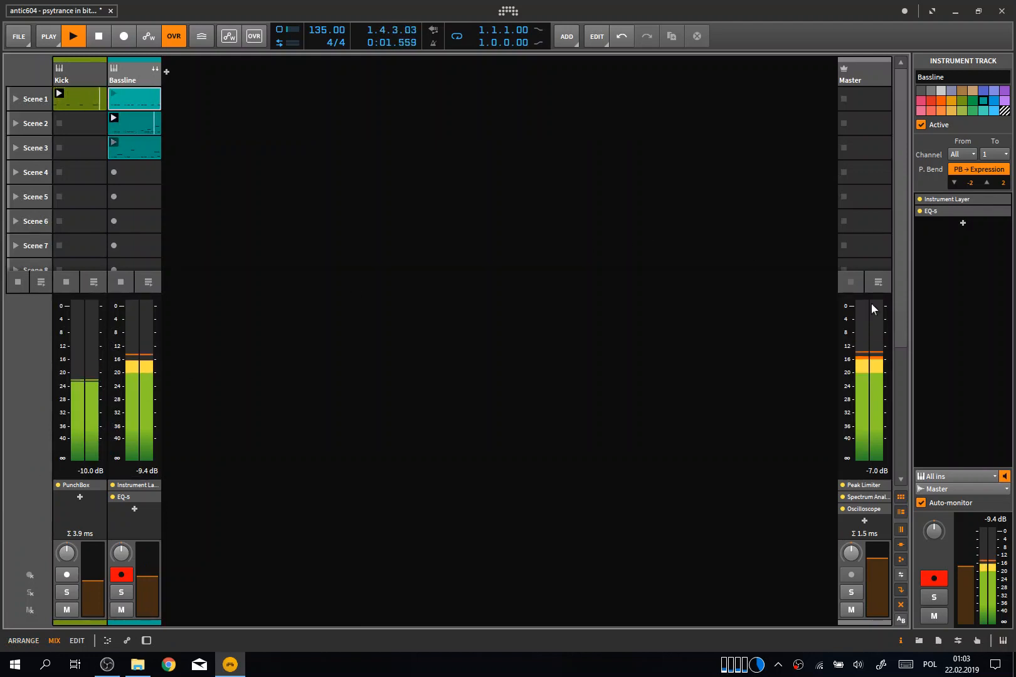
{"action": "left_click", "coordinate": [900, 497]}
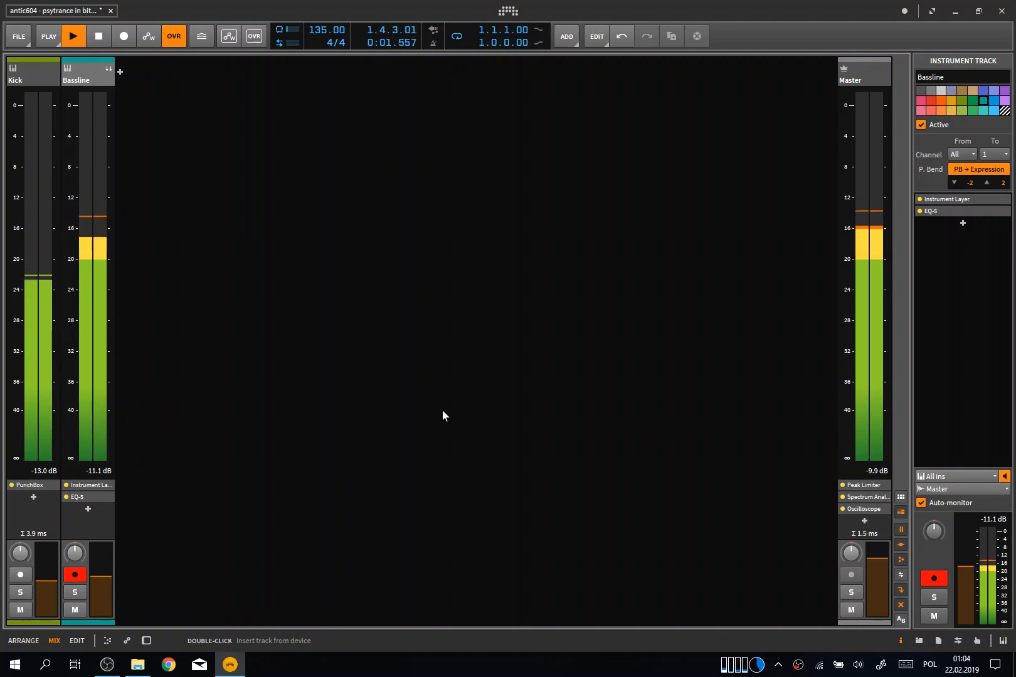
{"action": "key", "text": "space"}
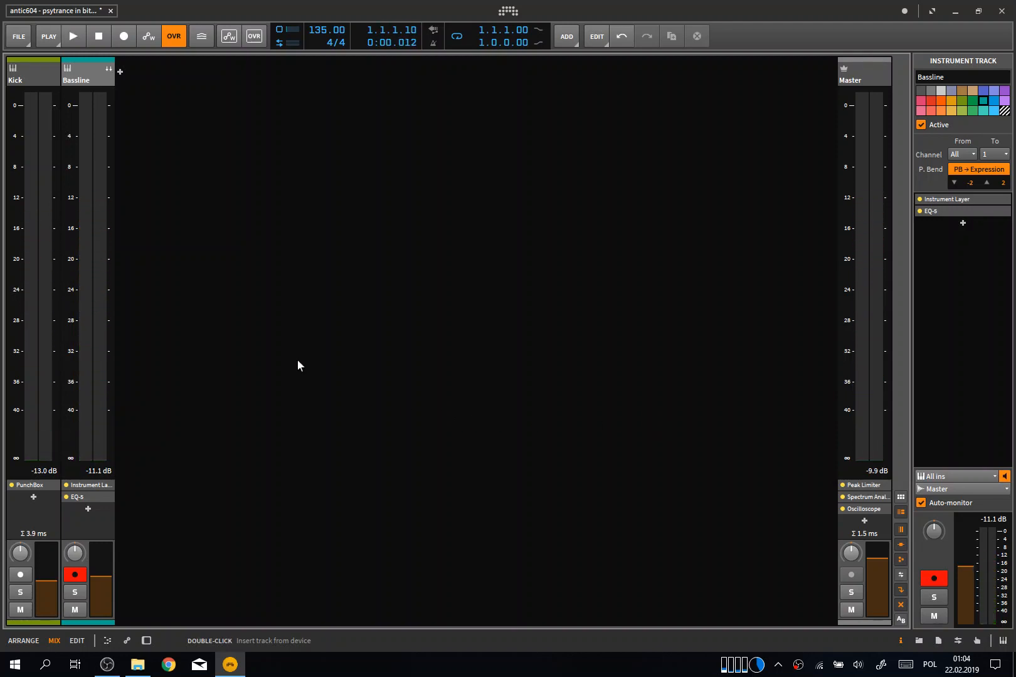
{"action": "key", "text": "alt+1"}
{"action": "key", "text": "alt+2"}
{"action": "key", "text": "alt+1"}
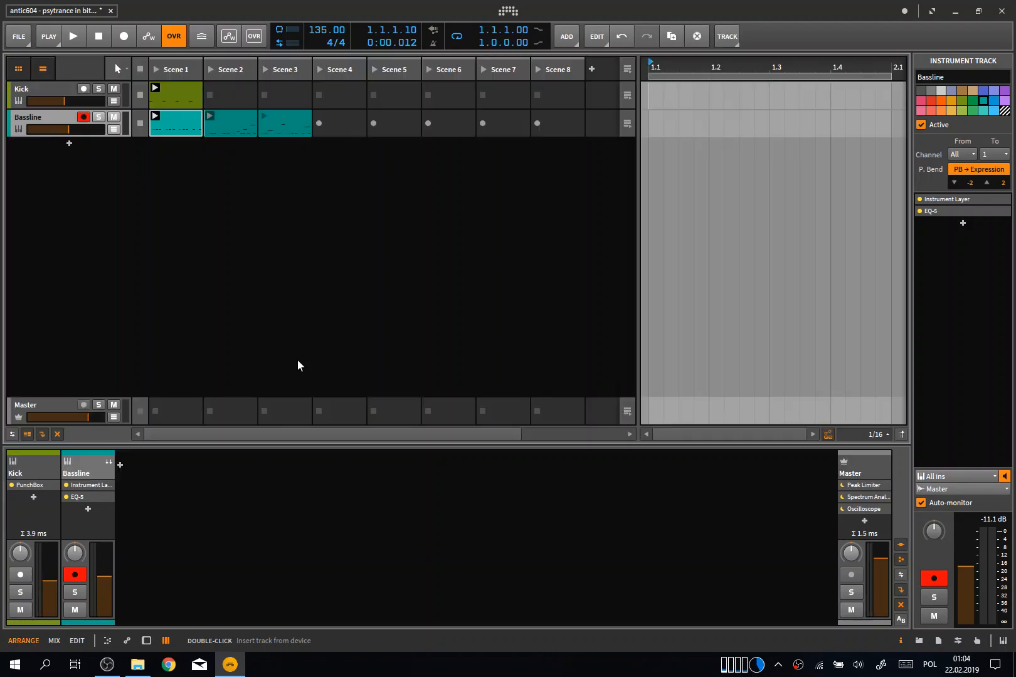
Add a Multiband FX-2 device after the Polysynth in the Bass layer
{"action": "key", "text": "d"}
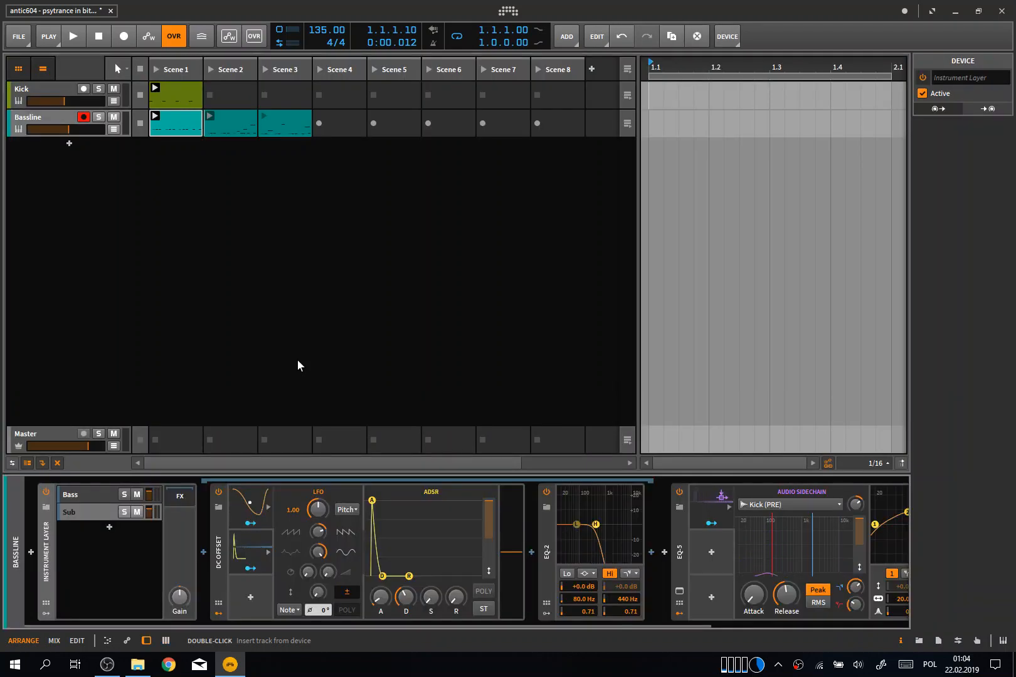
{"action": "left_click", "coordinate": [86, 493]}
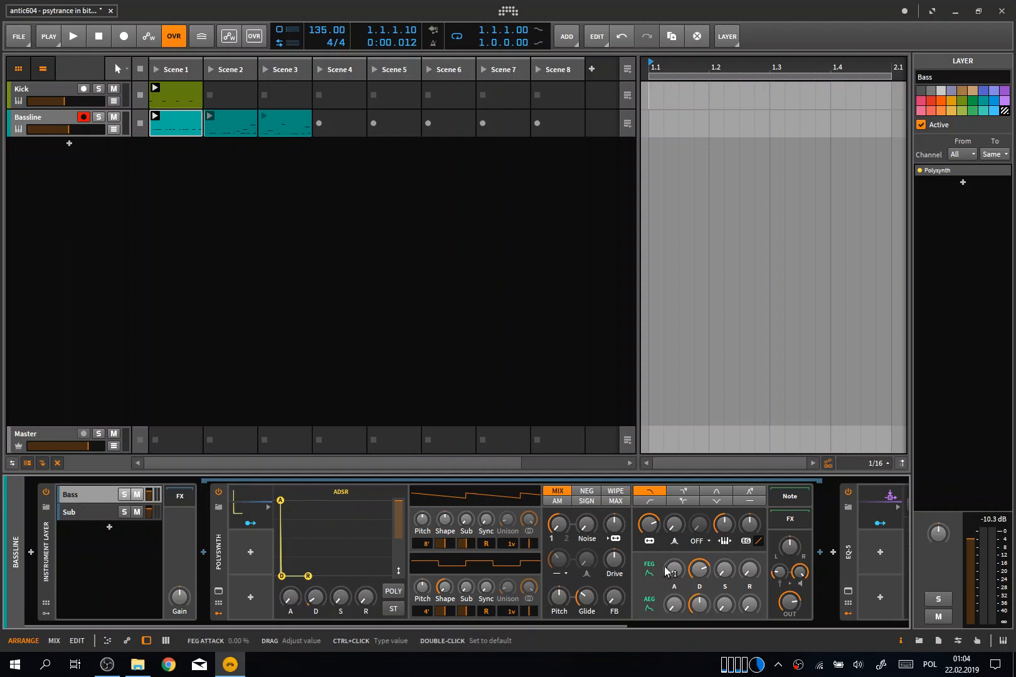
{"action": "scroll", "coordinate": [784, 549], "scroll_direction": "right", "scroll_amount": 4}
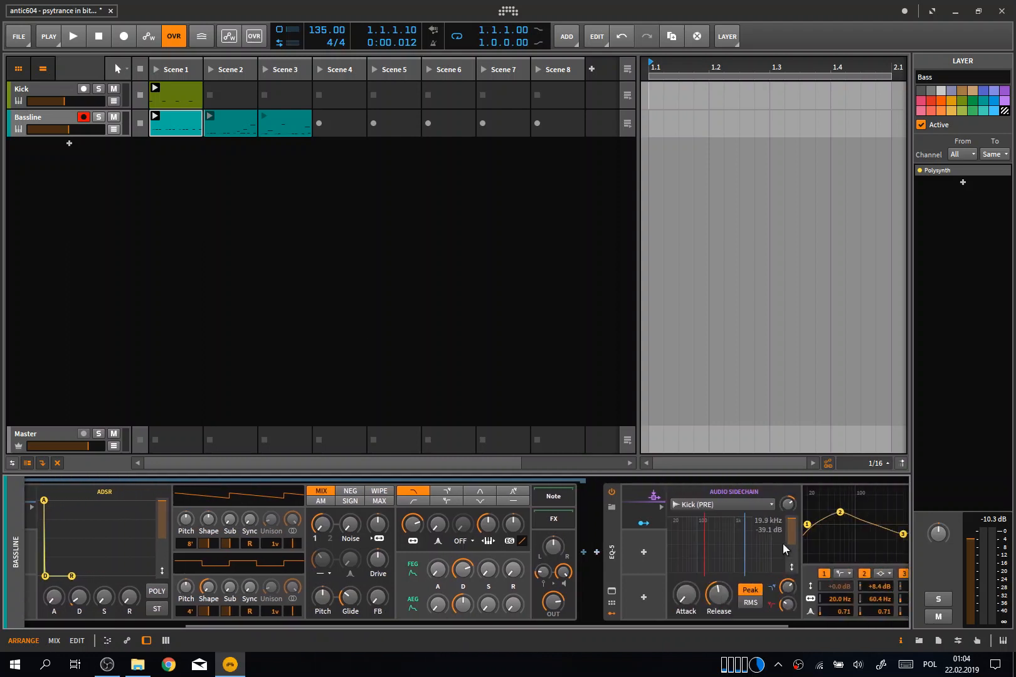
{"action": "scroll", "coordinate": [782, 544], "scroll_direction": "left", "scroll_amount": 4}
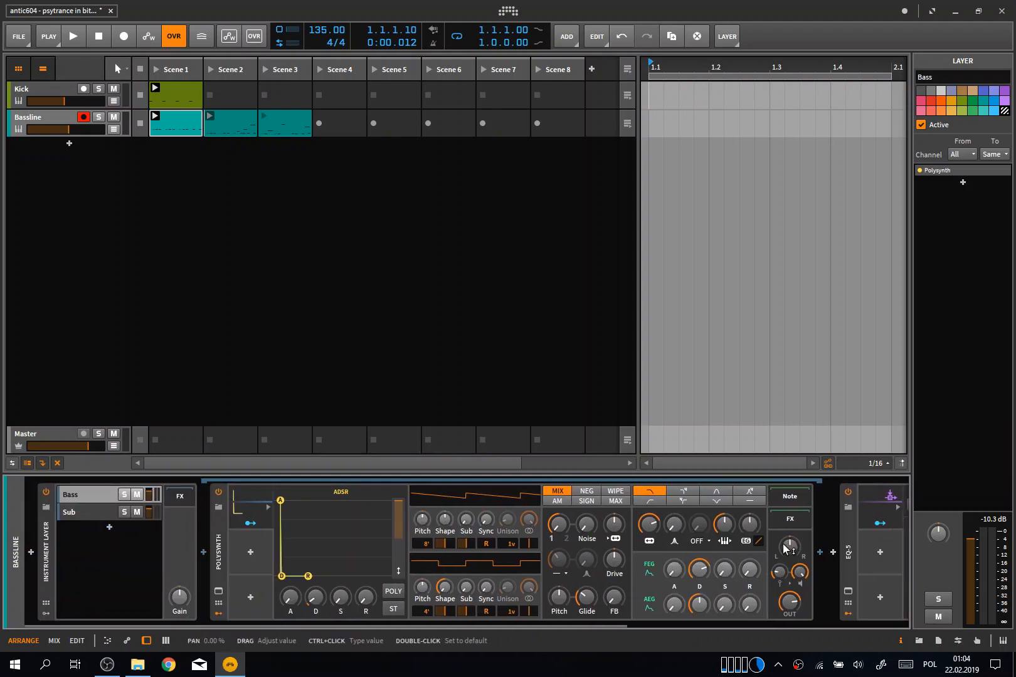
{"action": "left_click", "coordinate": [820, 555]}
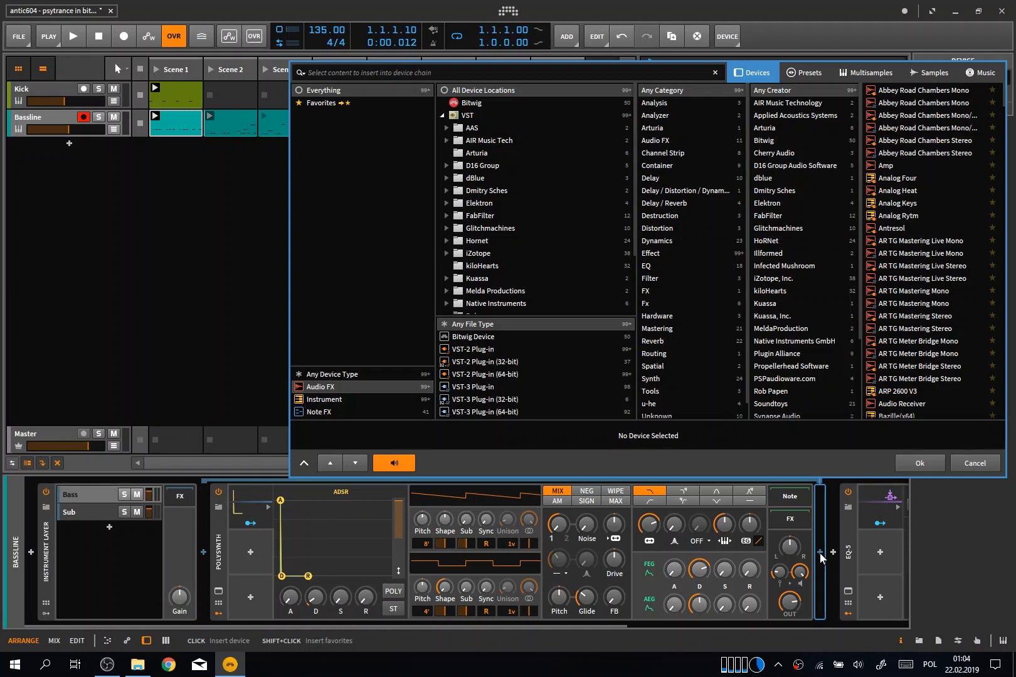
{"action": "type", "text": "multi"}
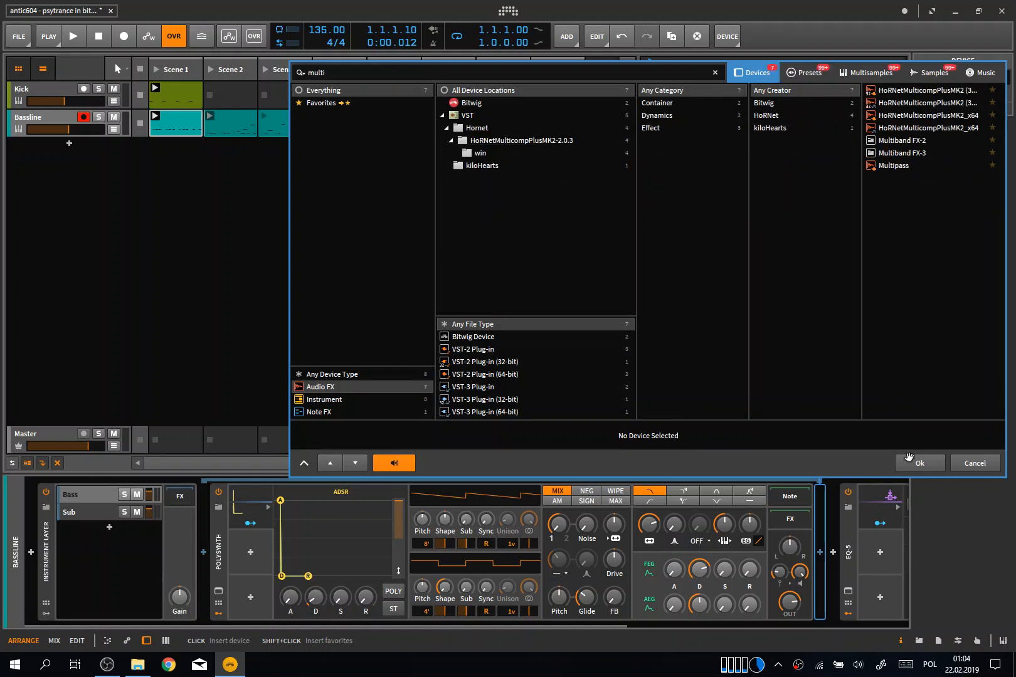
{"action": "left_click", "coordinate": [920, 141]}
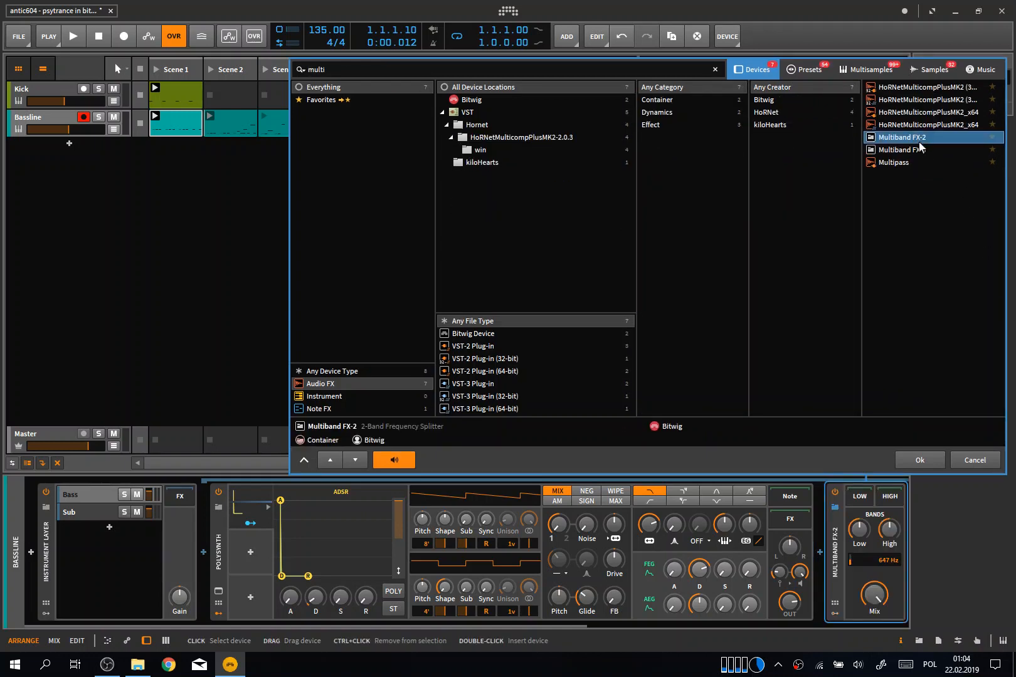
{"action": "left_click", "coordinate": [902, 461]}
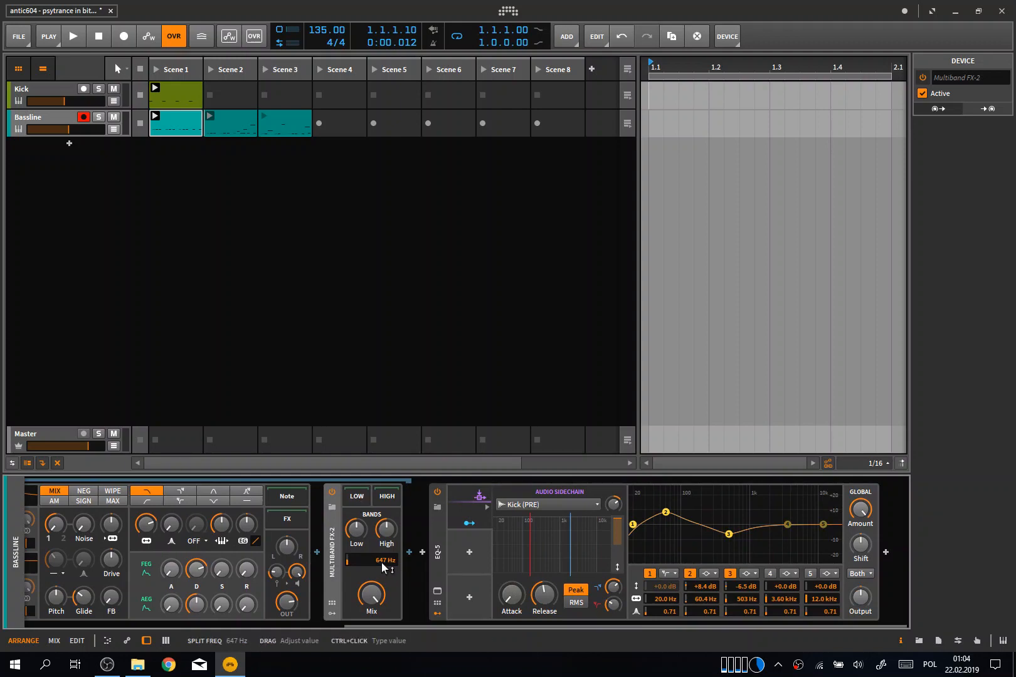
Insert a Tool device in the Low band of the Multiband FX-2 and reduce its Width to the minimum
{"action": "scroll", "coordinate": [368, 569], "scroll_direction": "up", "scroll_amount": 5}
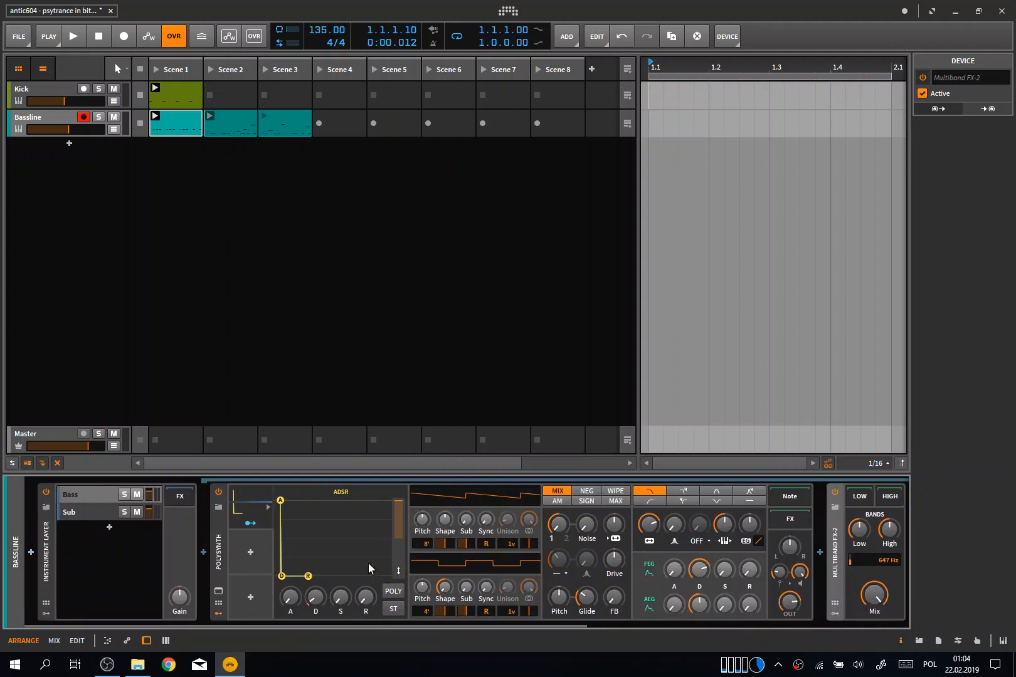
{"action": "scroll", "coordinate": [368, 564], "scroll_direction": "down", "scroll_amount": 6}
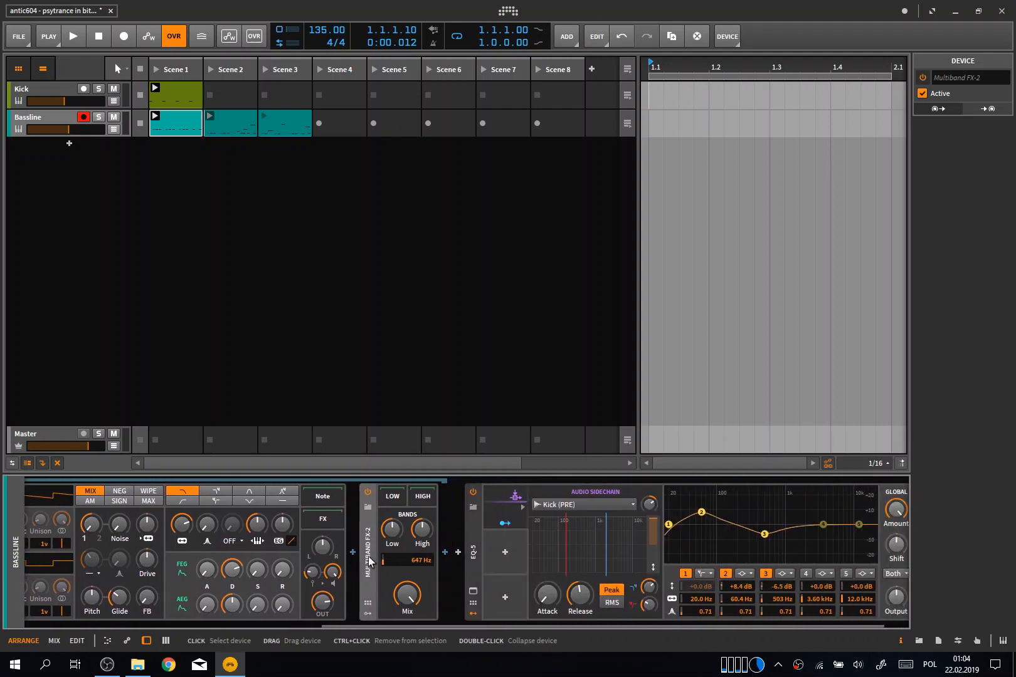
{"action": "left_click", "coordinate": [394, 496]}
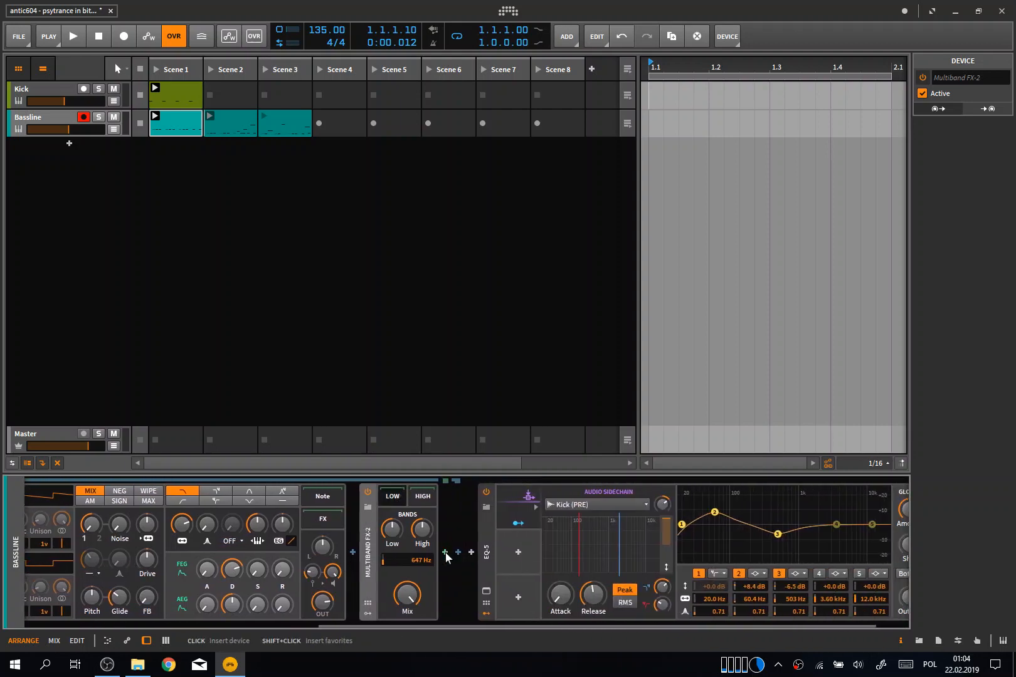
{"action": "left_click", "coordinate": [446, 558]}
{"action": "type", "text": "tool"}
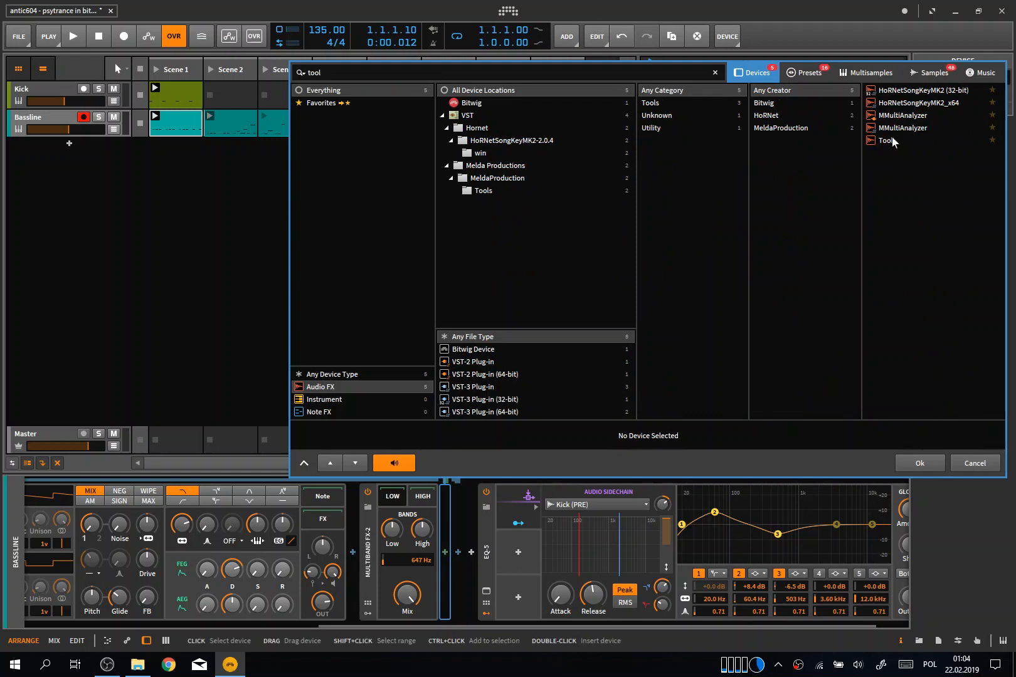
{"action": "left_click", "coordinate": [892, 138]}
{"action": "left_click", "coordinate": [917, 456]}
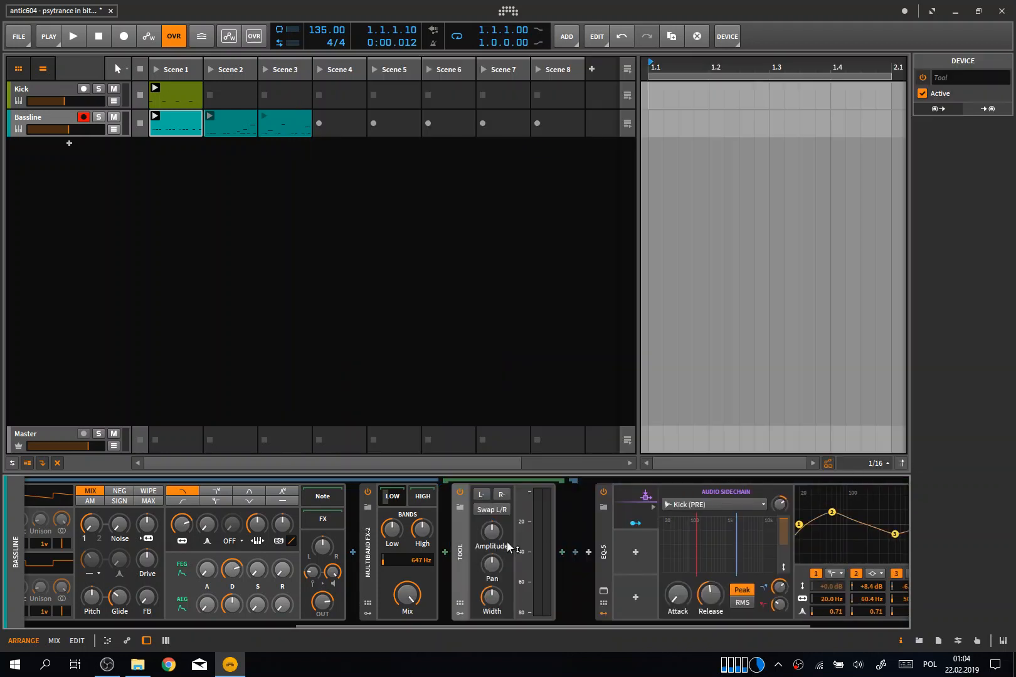
{"action": "left_click", "coordinate": [495, 596]}
{"action": "left_click_drag", "start_coordinate": [495, 596], "coordinate": [494, 597]}
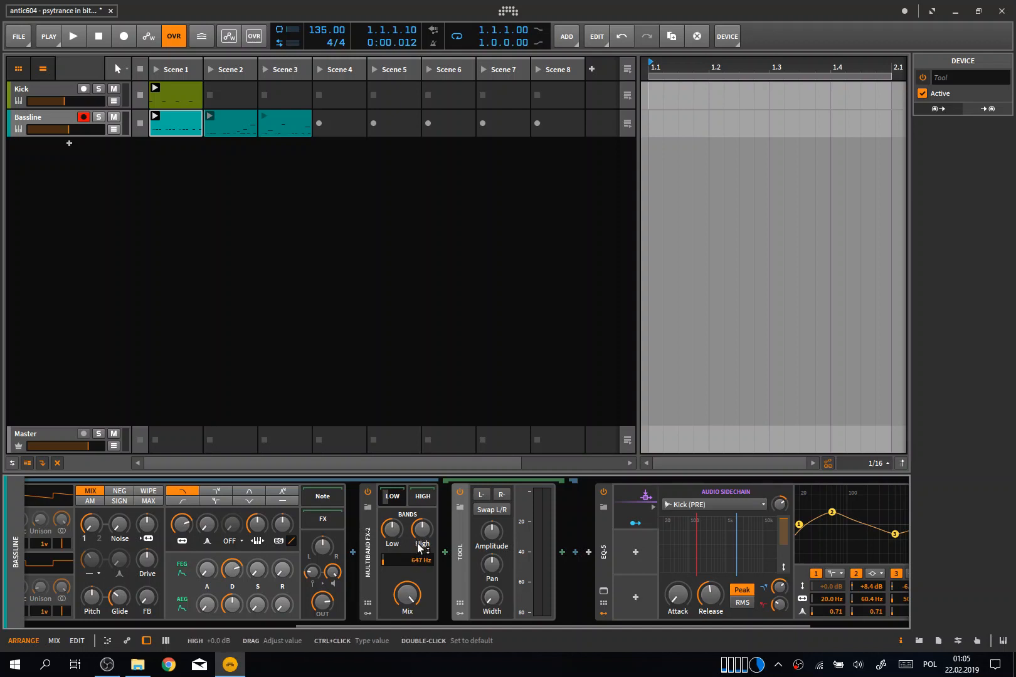
Set the Multiband FX-2 split frequency to 220 Hz during playback with the High band silenced, then restore the High band to 0 dB
{"action": "key", "text": "space"}
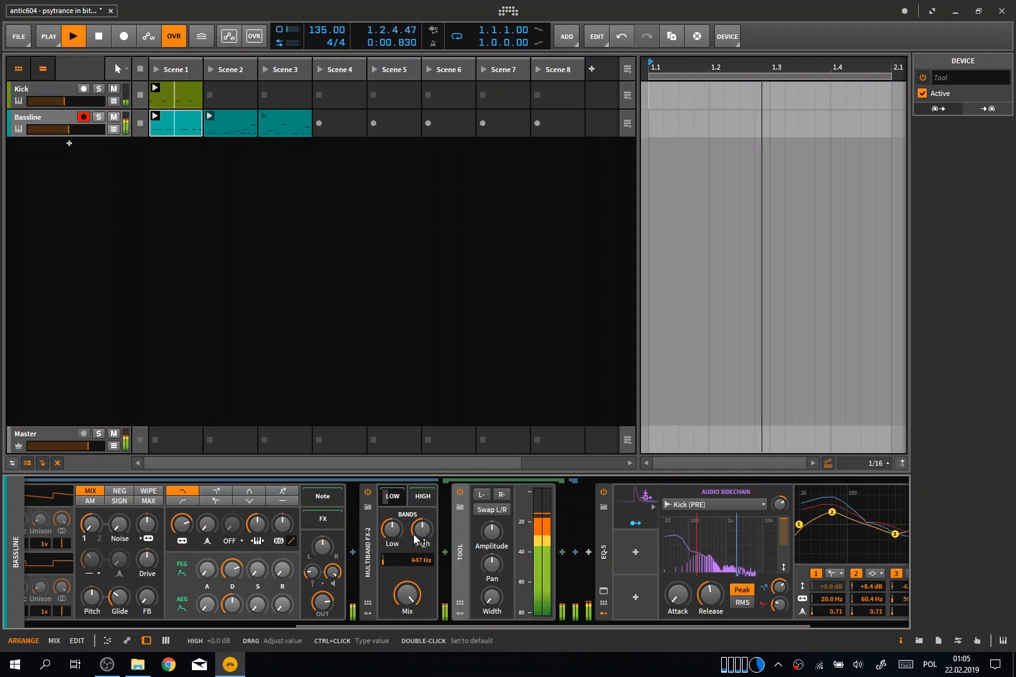
{"action": "left_click_drag", "start_coordinate": [425, 531], "coordinate": [424, 535]}
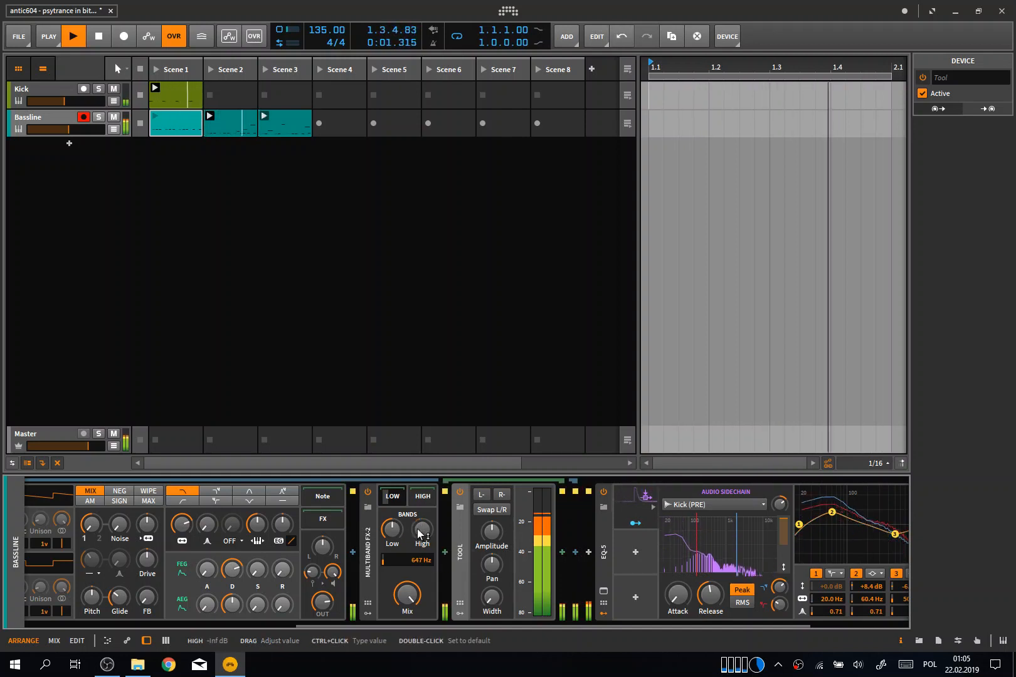
{"action": "left_click_drag", "start_coordinate": [388, 530], "coordinate": [419, 563]}
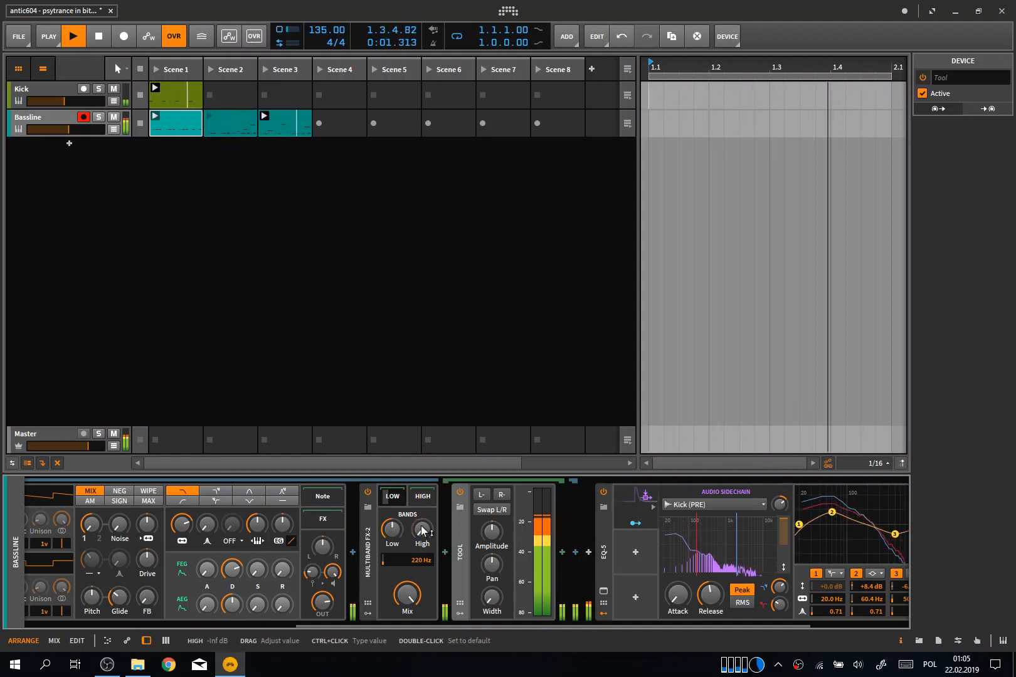
{"action": "double_click", "coordinate": [422, 531]}
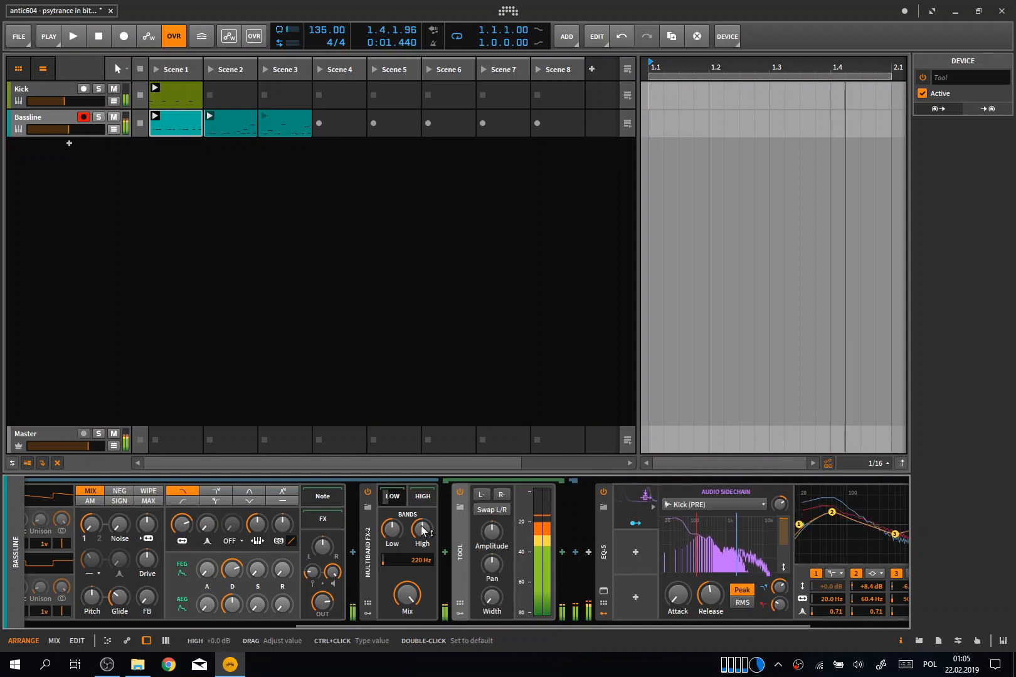
Insert a Delay-1 in the High band of the Multiband FX-2 and raise its Mix to the maximum
{"action": "scroll", "coordinate": [422, 530], "scroll_direction": "right", "scroll_amount": 3}
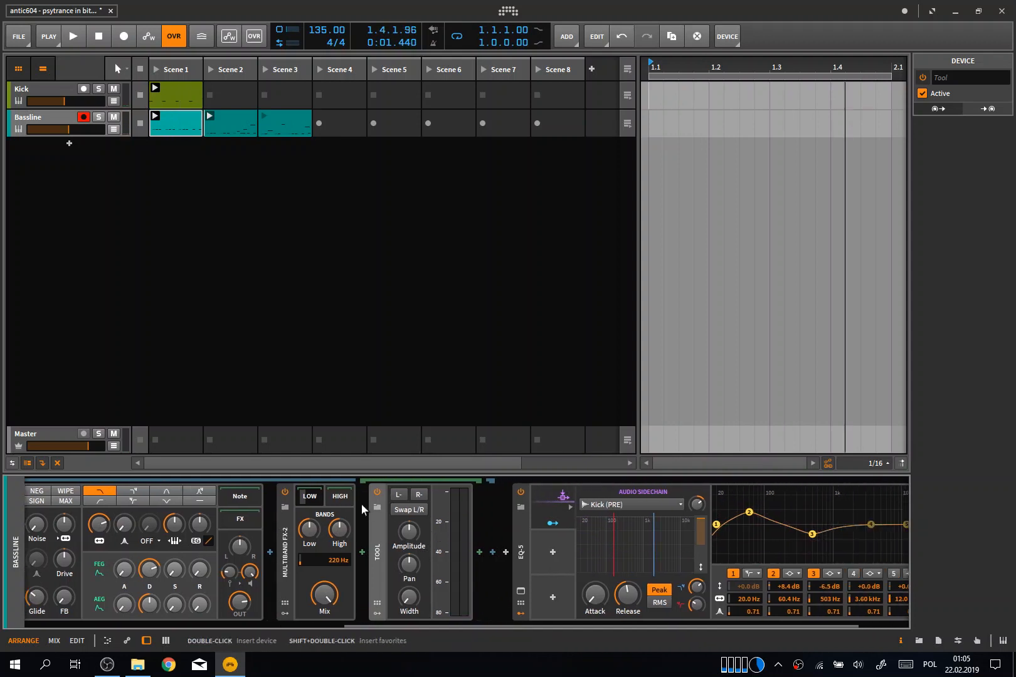
{"action": "left_click", "coordinate": [334, 496]}
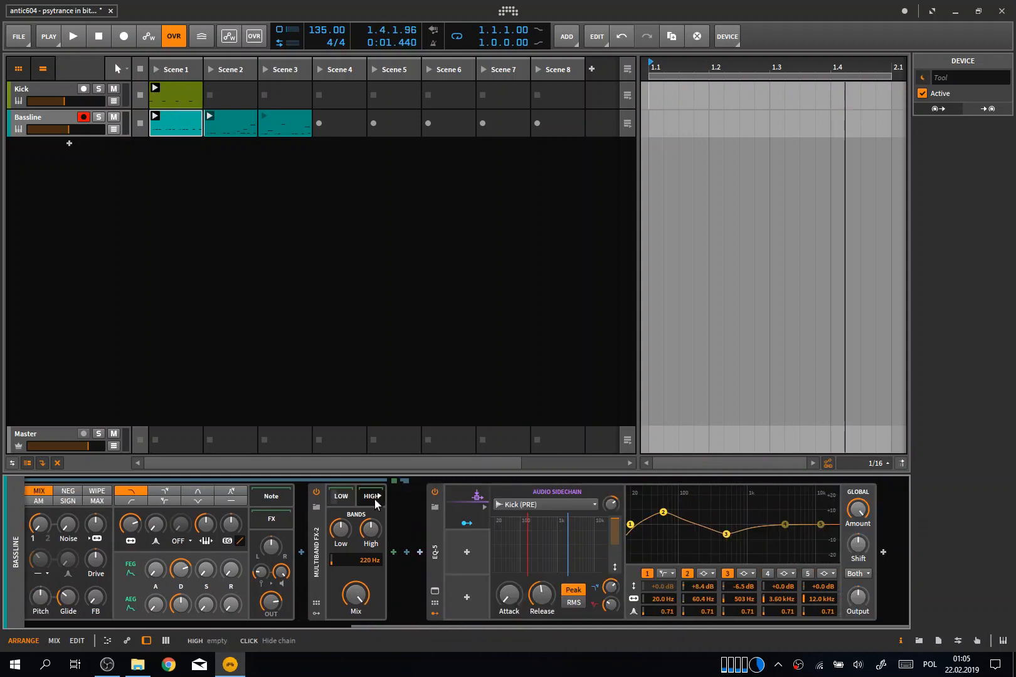
{"action": "left_click", "coordinate": [393, 552]}
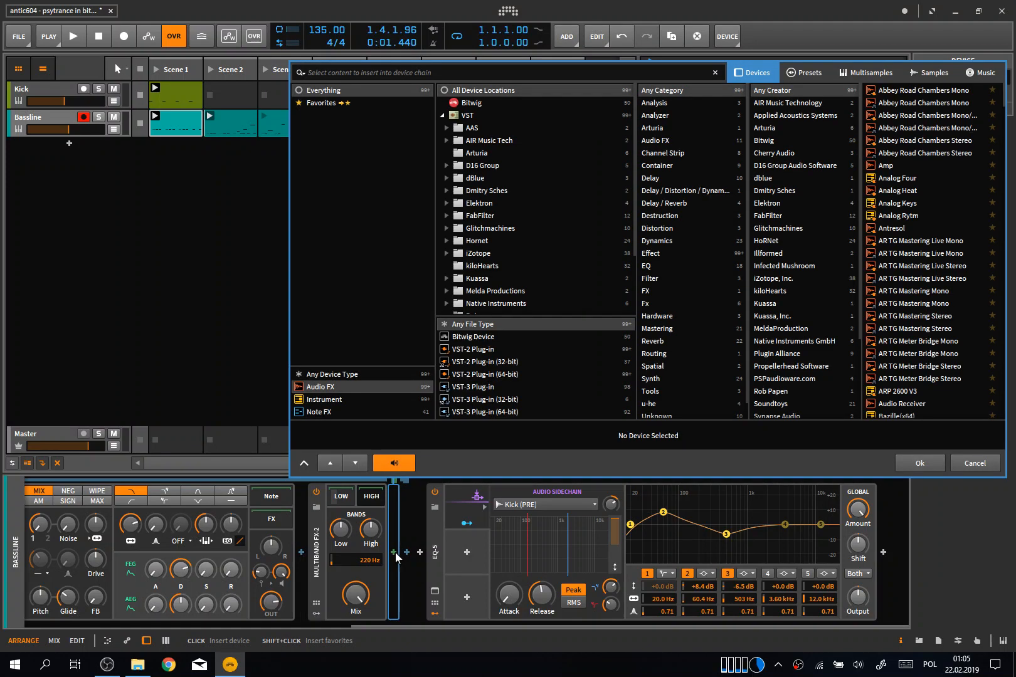
{"action": "type", "text": "delay"}
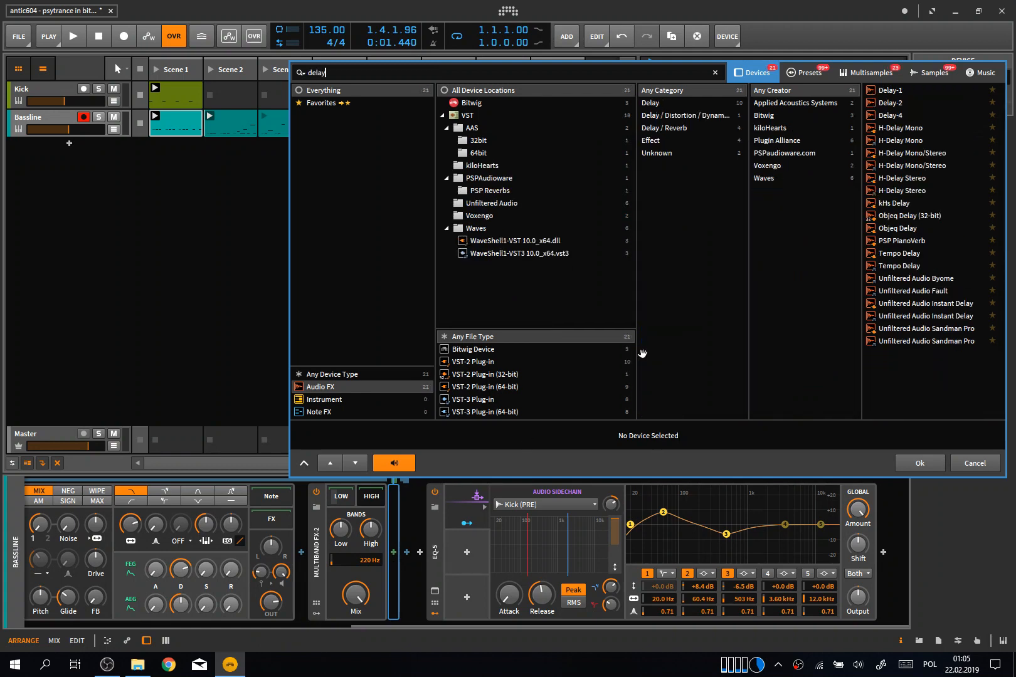
{"action": "left_click", "coordinate": [899, 91]}
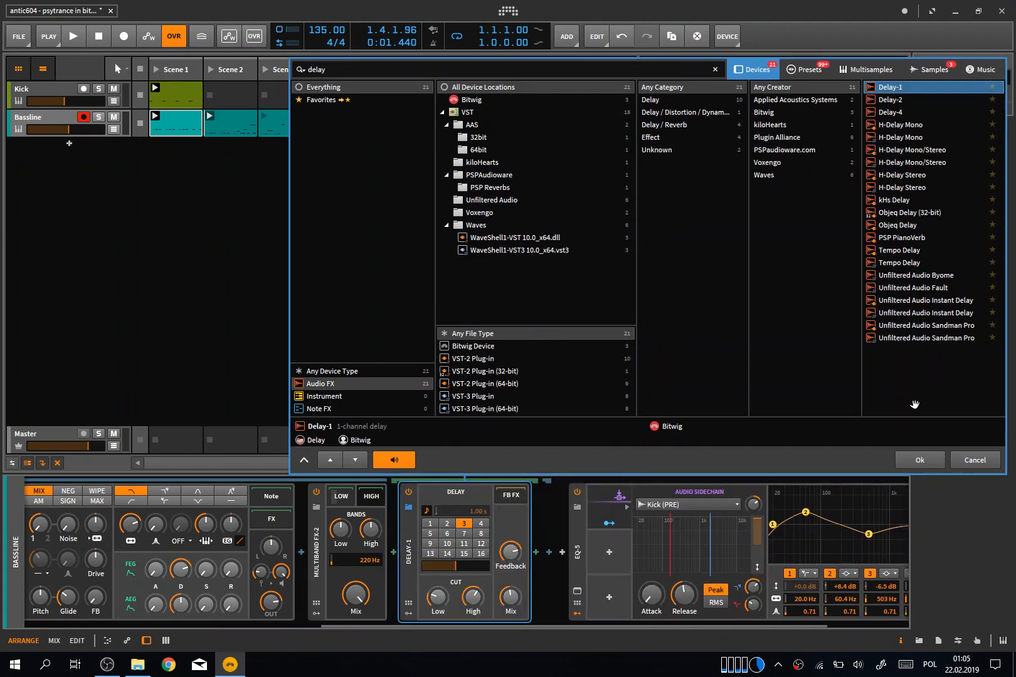
{"action": "left_click", "coordinate": [921, 459]}
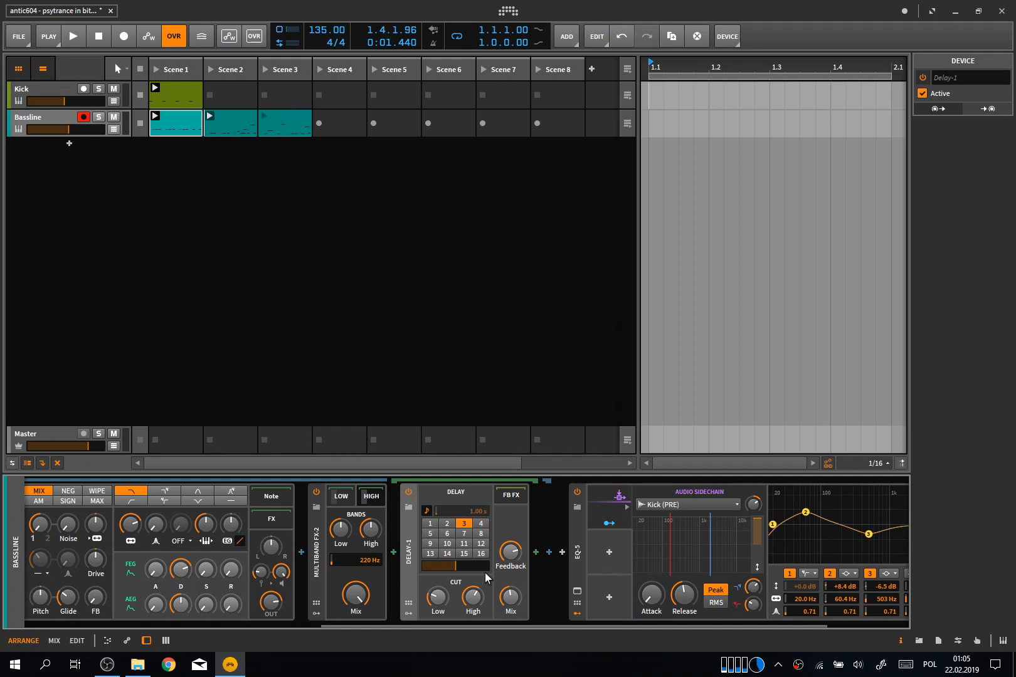
{"action": "double_click", "coordinate": [513, 606]}
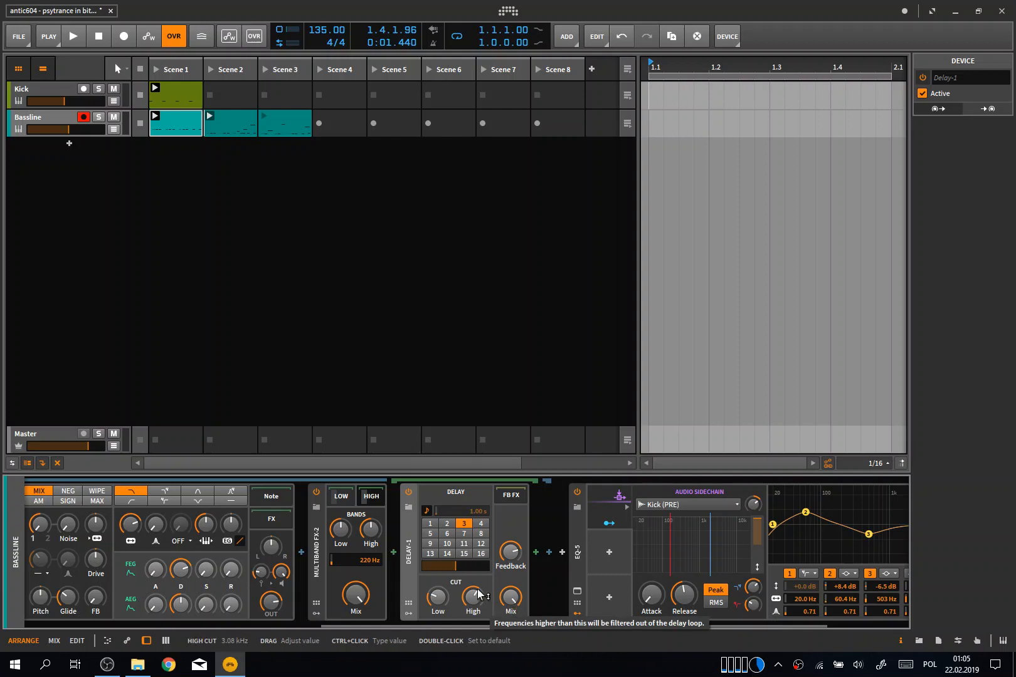
Insert a Ladder filter before Delay-1 in the High band of the Multiband FX-2 and set its filter type to HP3
{"action": "left_click", "coordinate": [394, 553]}
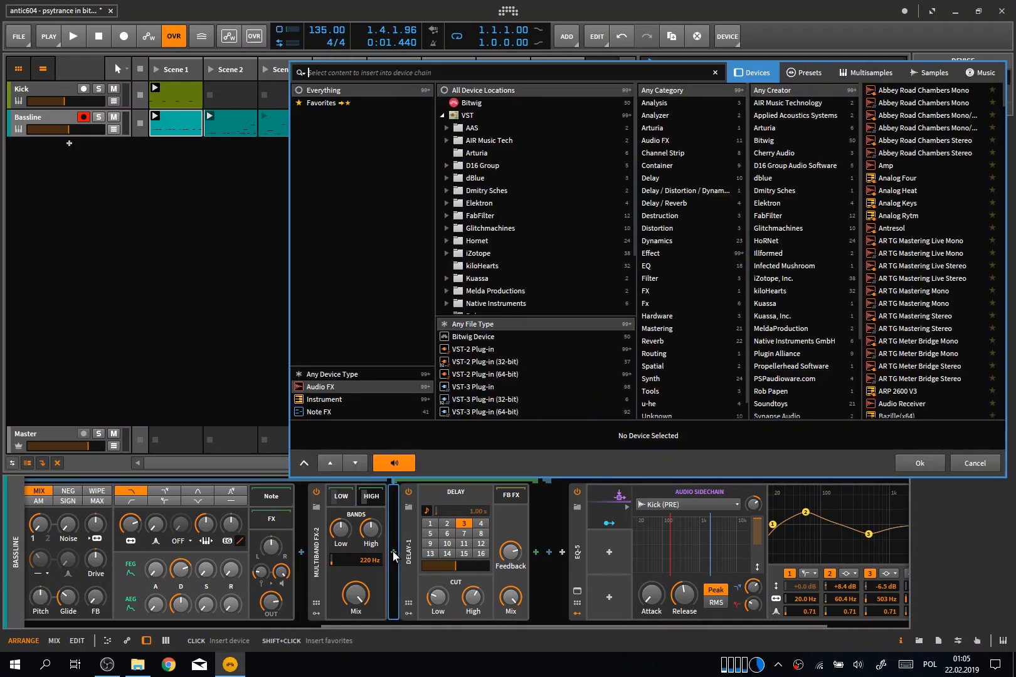
{"action": "type", "text": "ladd"}
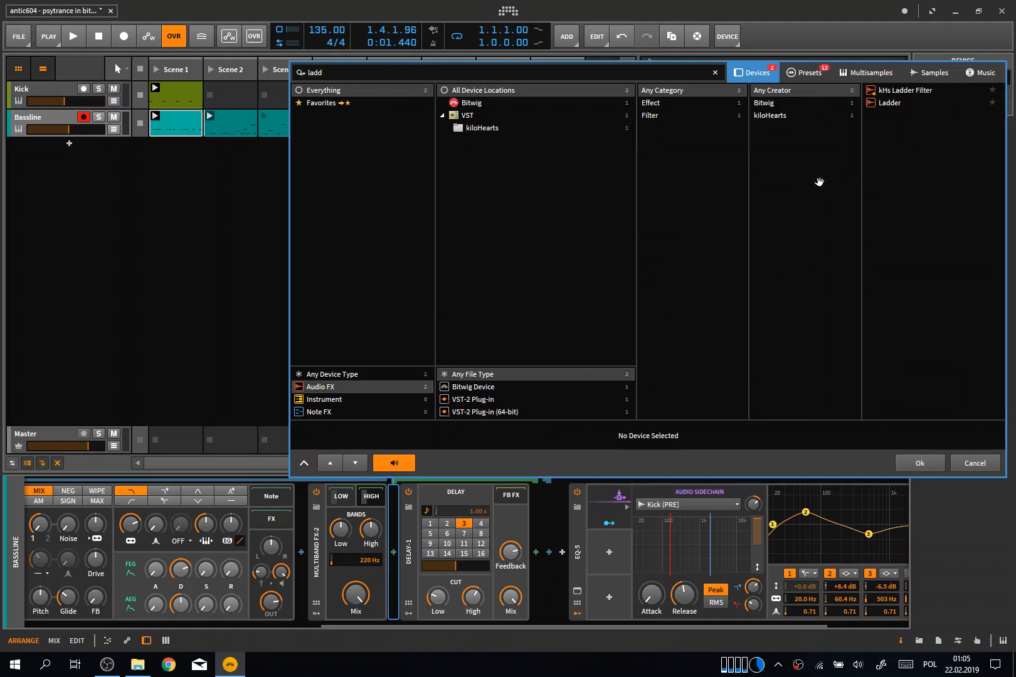
{"action": "left_click", "coordinate": [888, 104]}
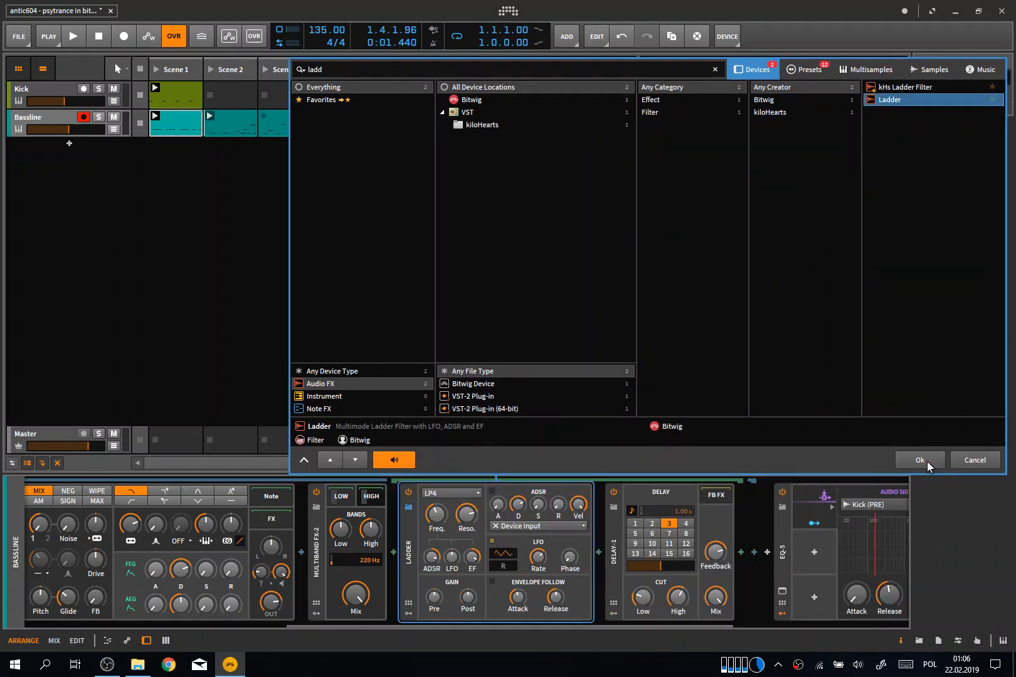
{"action": "left_click", "coordinate": [927, 463]}
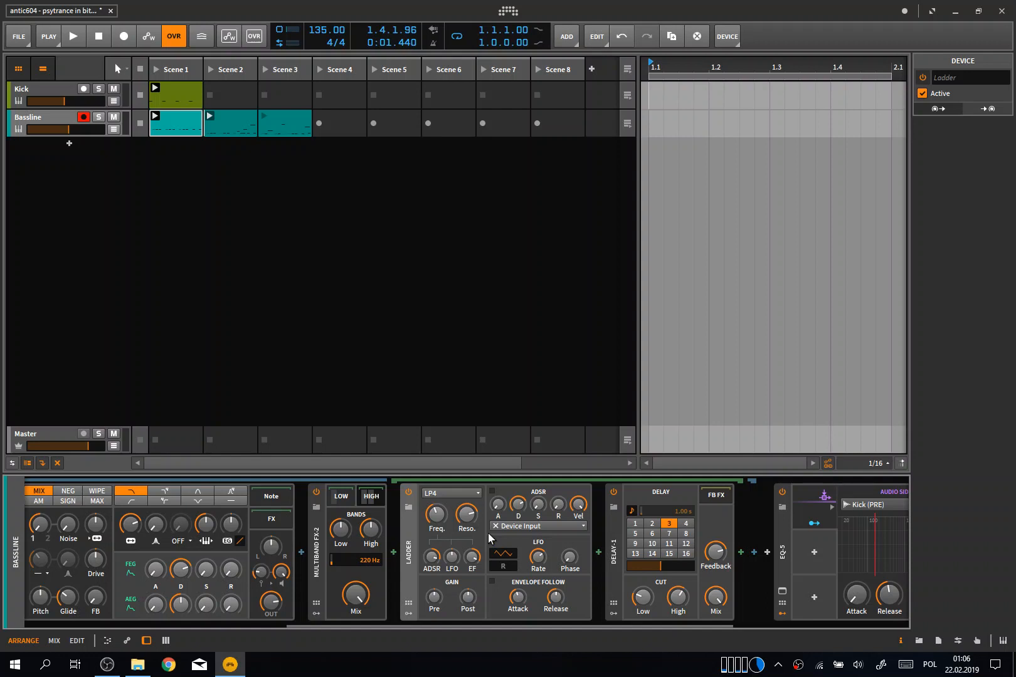
{"action": "left_click", "coordinate": [441, 495]}
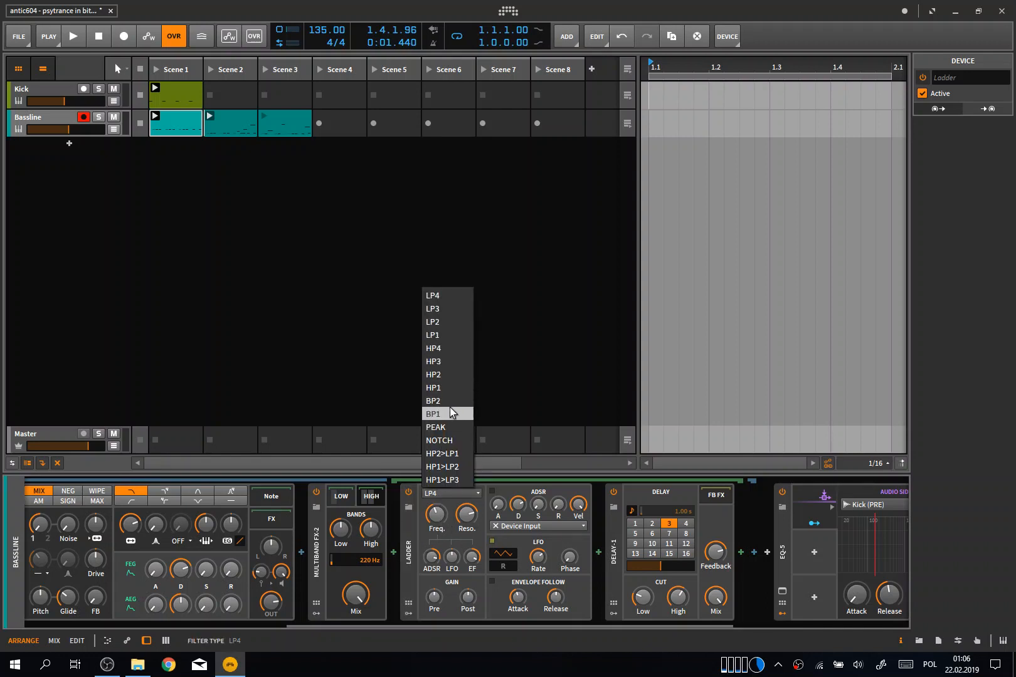
{"action": "left_click", "coordinate": [453, 361]}
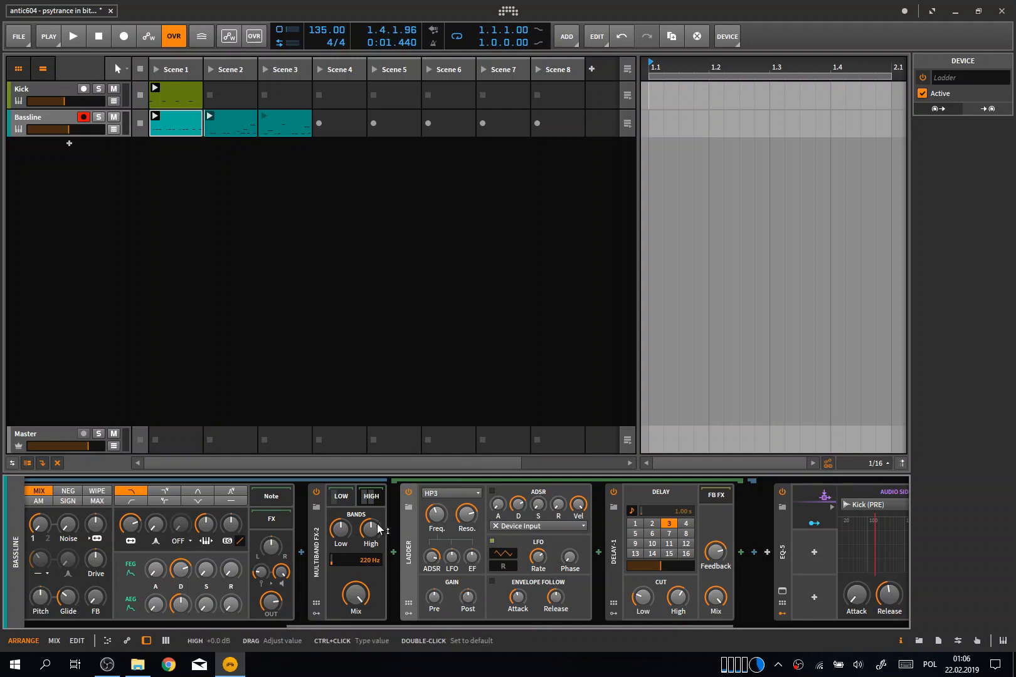
Audition the bassline with the high-pass Ladder and review the Bass layer's device chain, including the Ladder's envelope input source options
{"action": "key", "text": "space"}
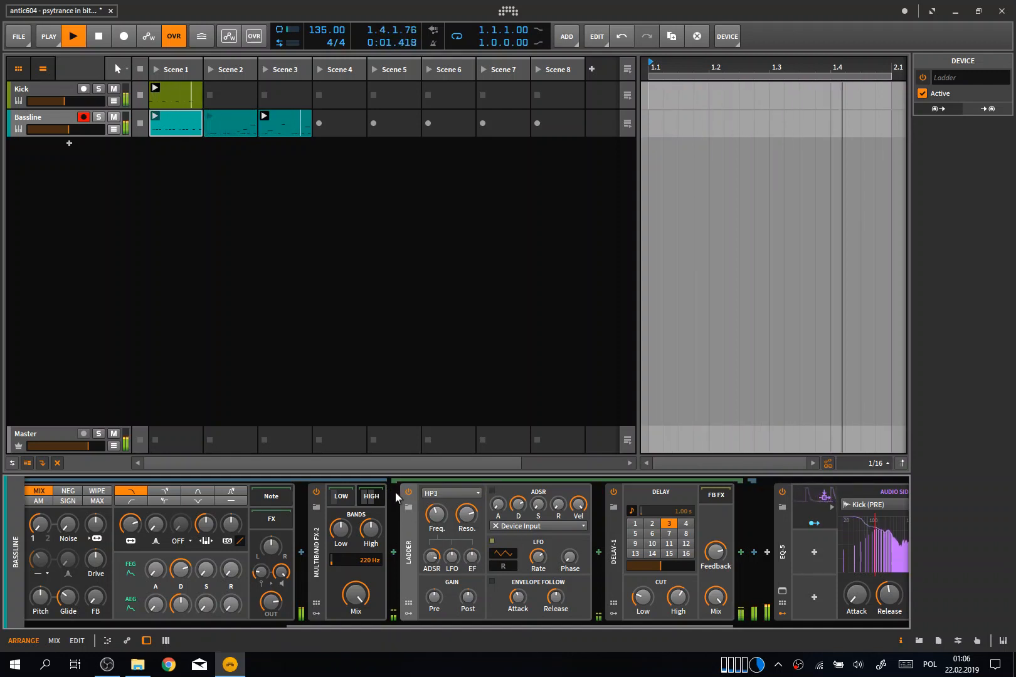
{"action": "key", "text": "space"}
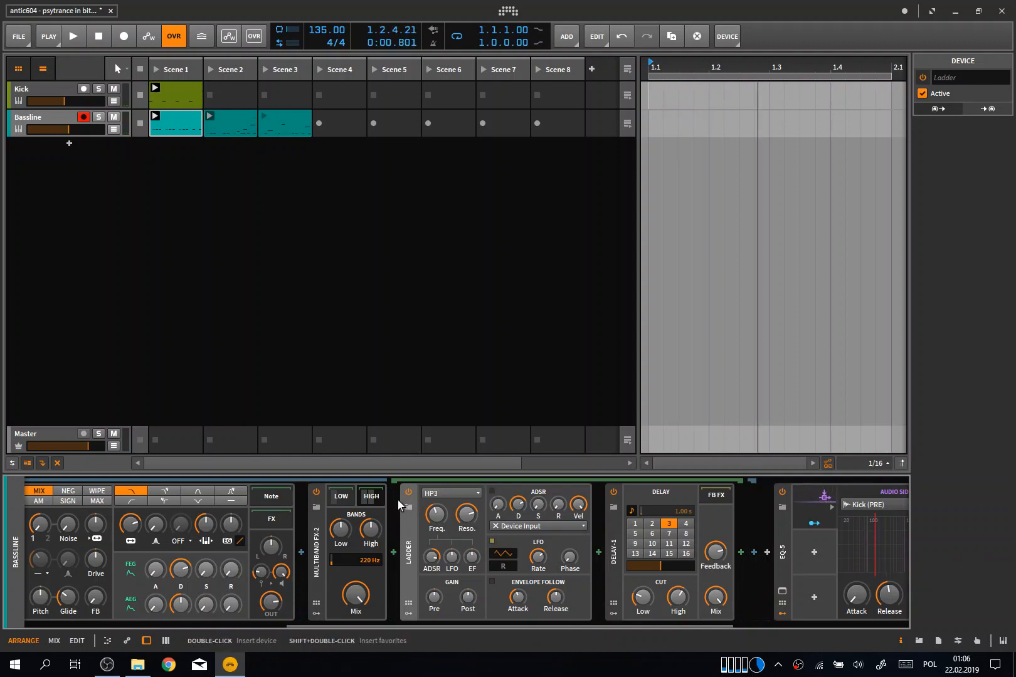
{"action": "scroll", "coordinate": [398, 500], "scroll_direction": "left", "scroll_amount": 5}
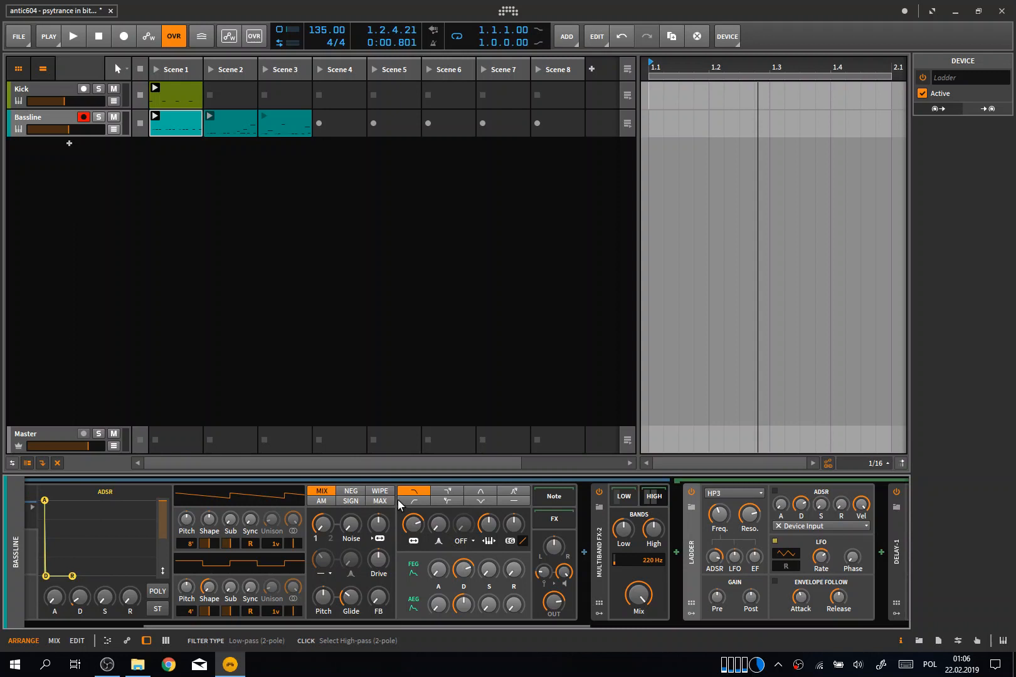
{"action": "scroll", "coordinate": [397, 499], "scroll_direction": "left", "scroll_amount": 4}
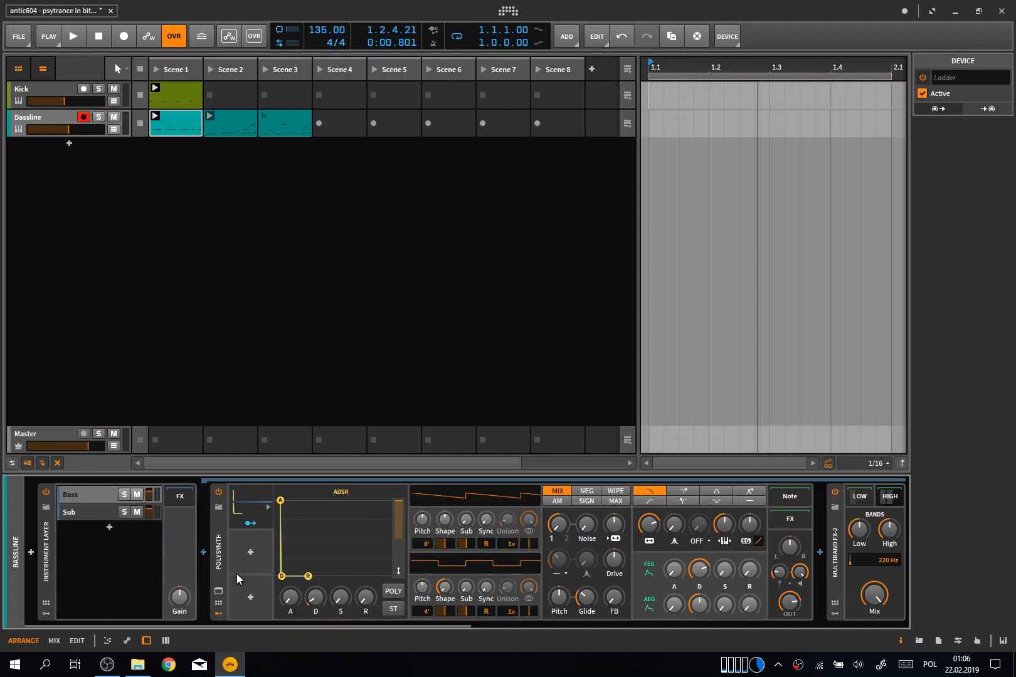
{"action": "scroll", "coordinate": [236, 574], "scroll_direction": "down", "scroll_amount": 1}
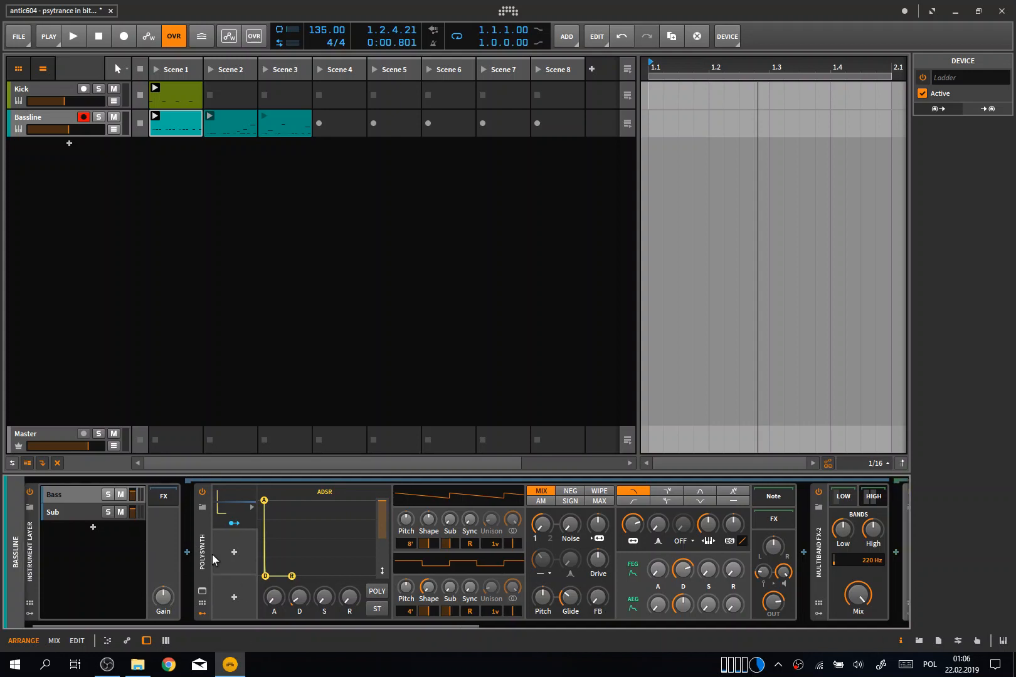
{"action": "scroll", "coordinate": [307, 557], "scroll_direction": "down", "scroll_amount": 5}
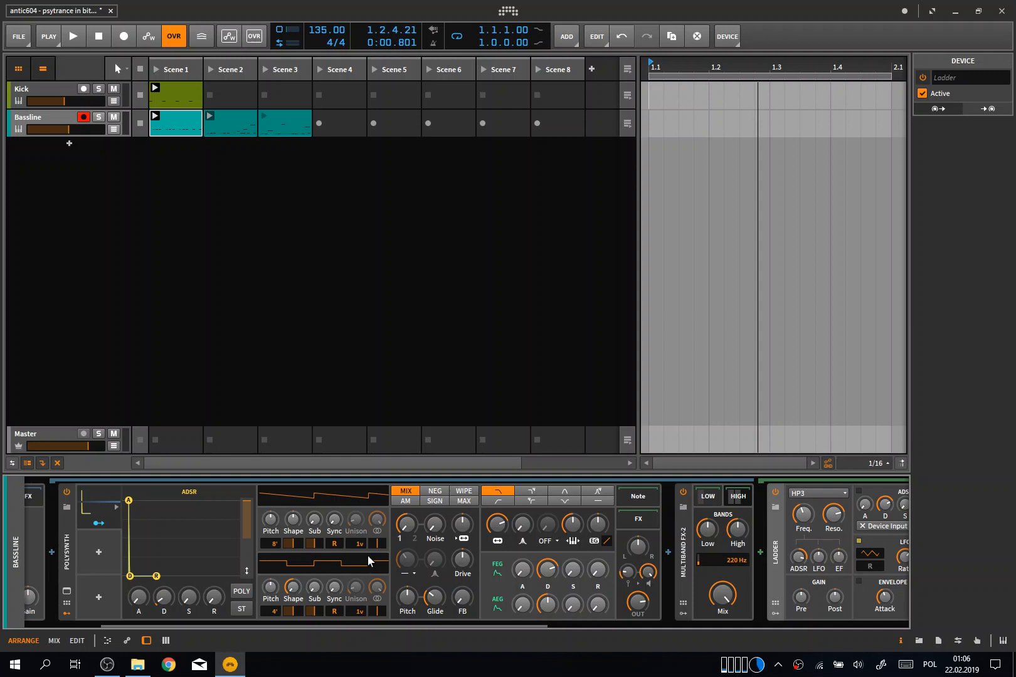
{"action": "scroll", "coordinate": [367, 554], "scroll_direction": "down", "scroll_amount": 6}
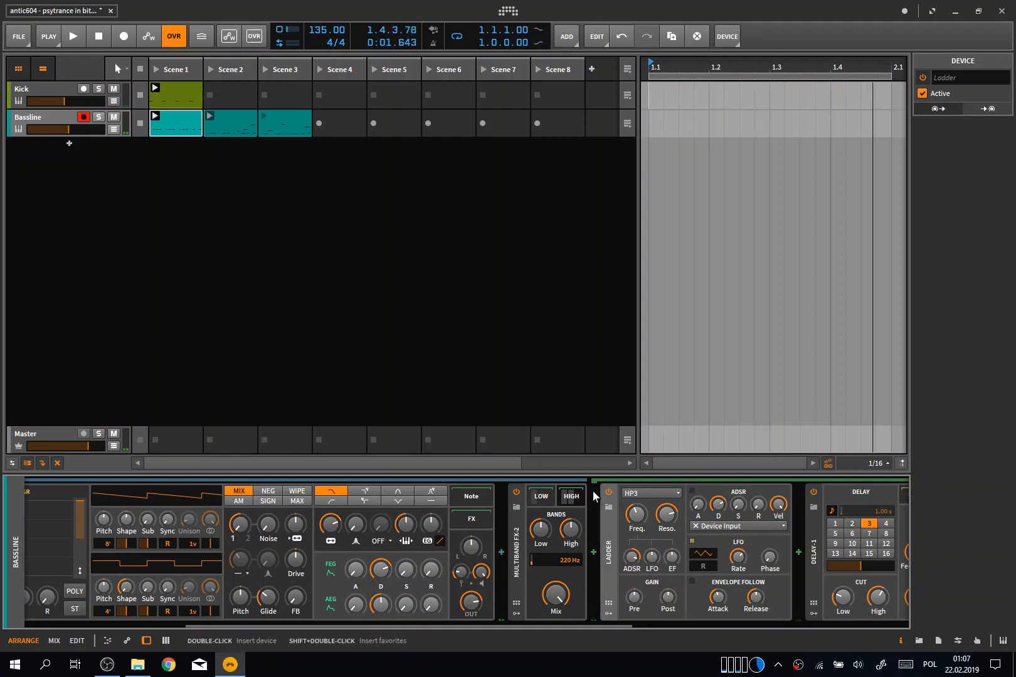
{"action": "scroll", "coordinate": [891, 501], "scroll_direction": "right", "scroll_amount": 5}
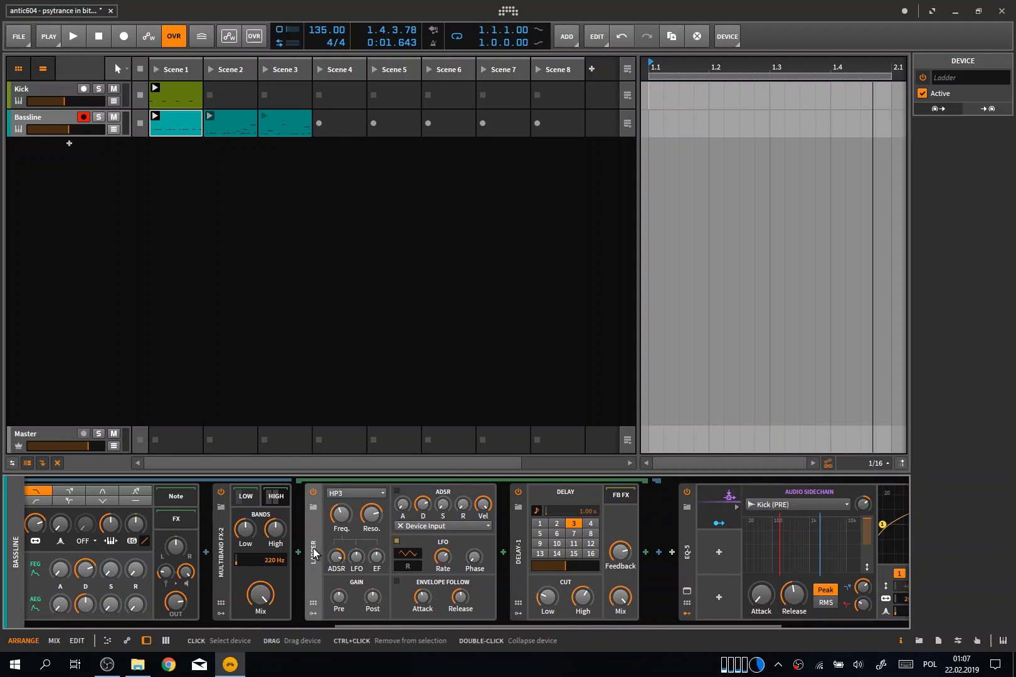
{"action": "left_click", "coordinate": [424, 528]}
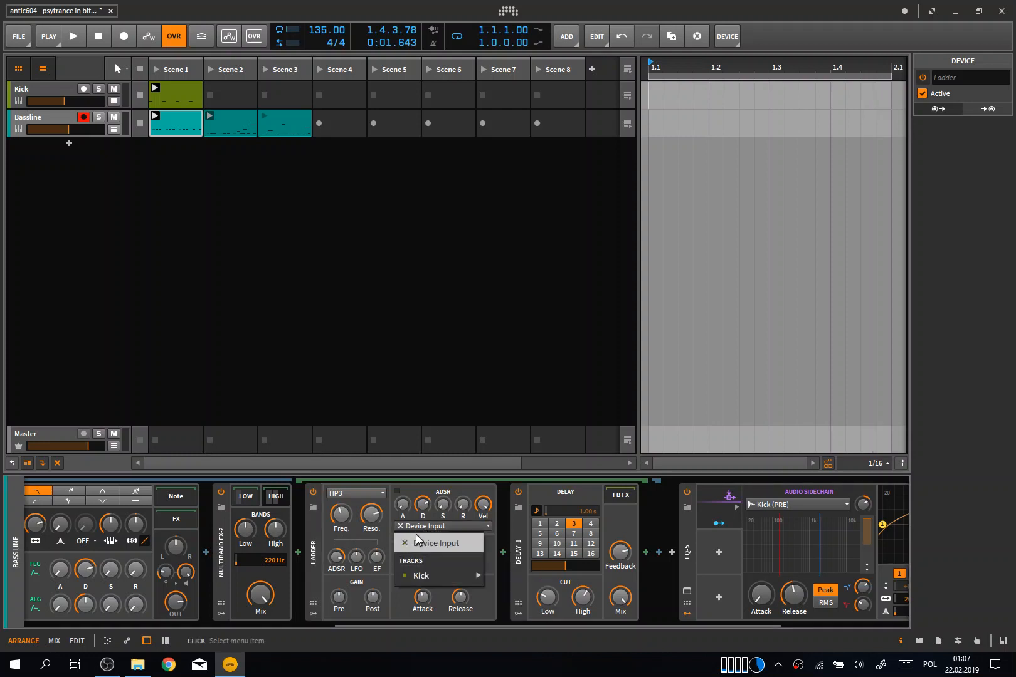
{"action": "left_click", "coordinate": [502, 526]}
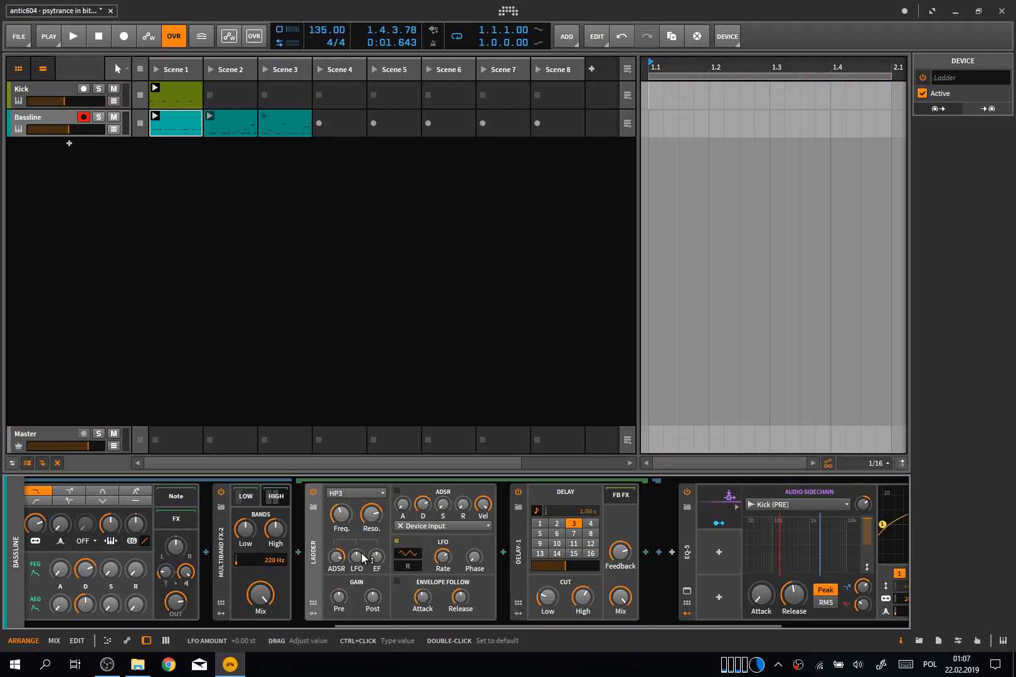
Set the Ladder filter's cutoff frequency to 311 Hz in the High band during playback
{"action": "key", "text": "space"}
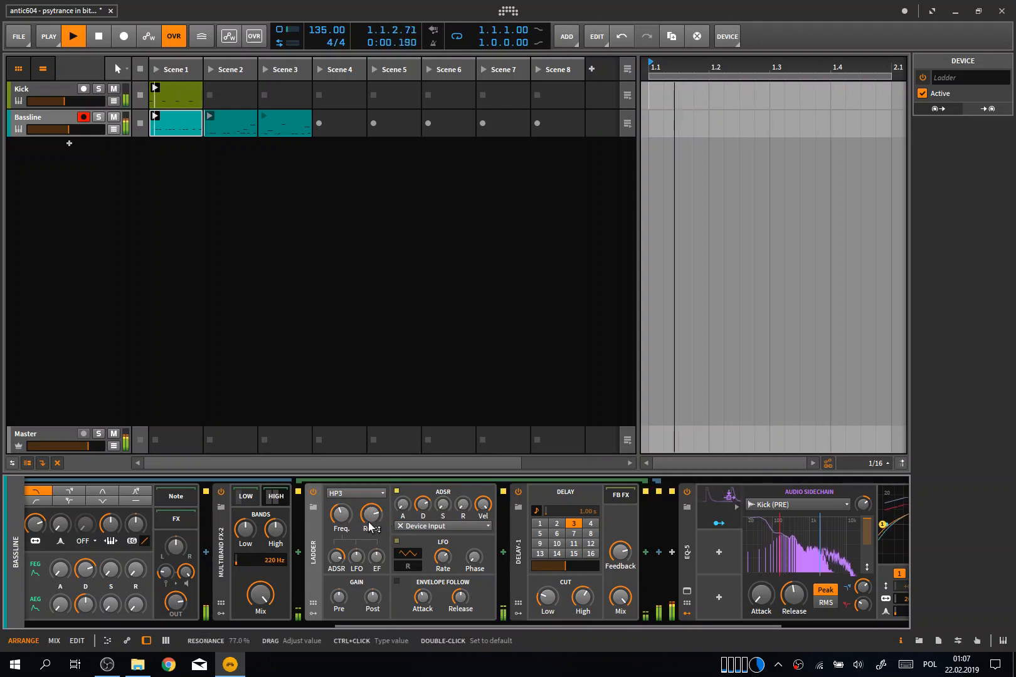
{"action": "left_click", "coordinate": [283, 499]}
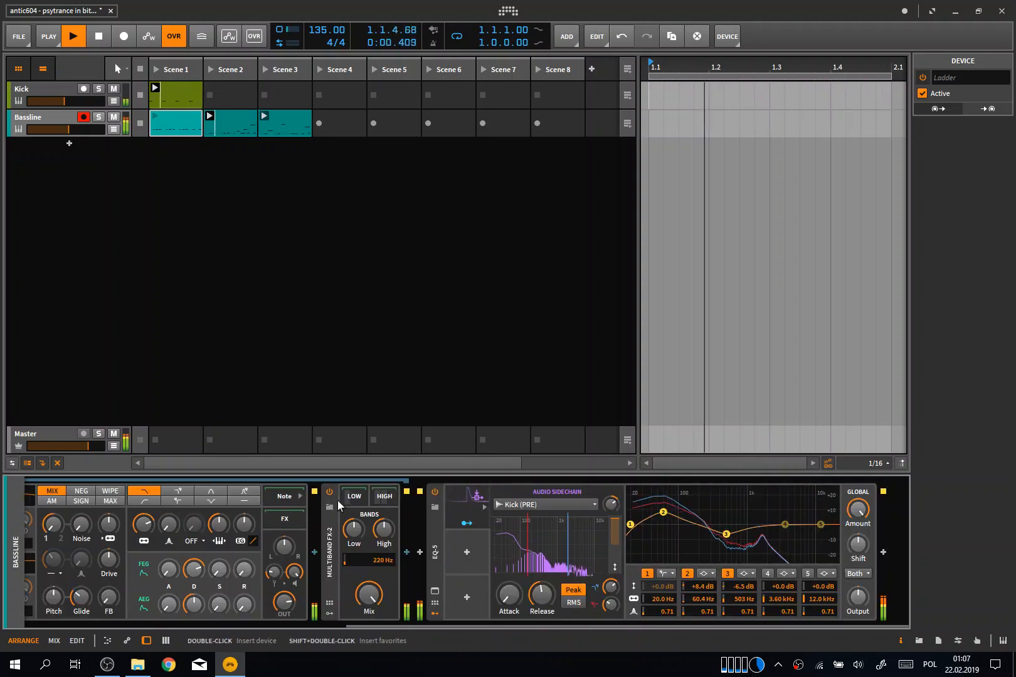
{"action": "left_click", "coordinate": [385, 496]}
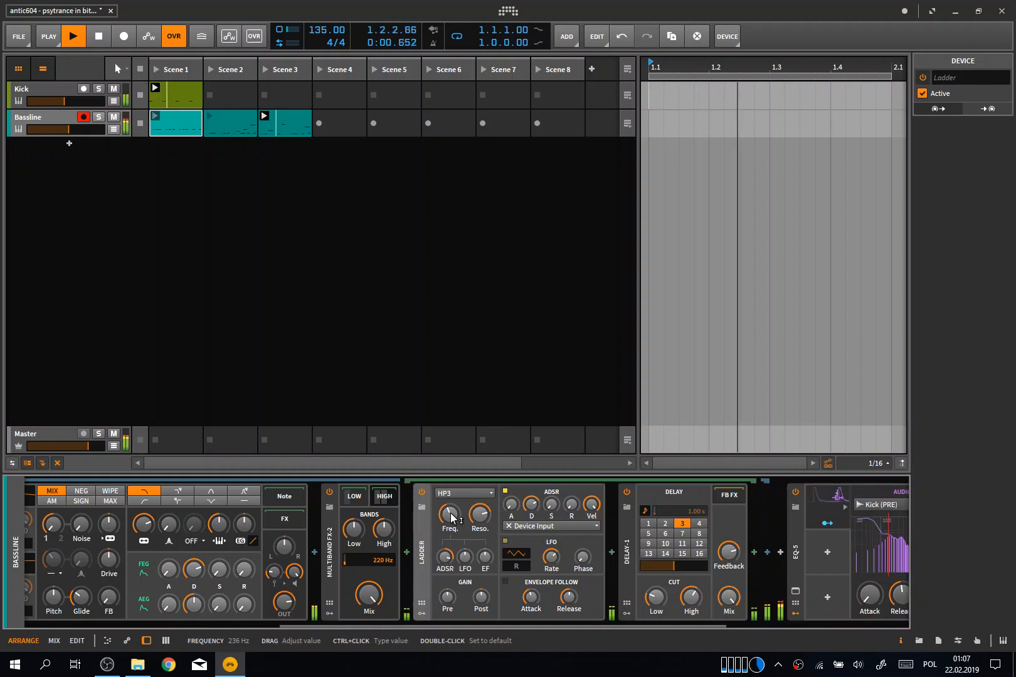
{"action": "left_click_drag", "start_coordinate": [451, 517], "coordinate": [452, 558]}
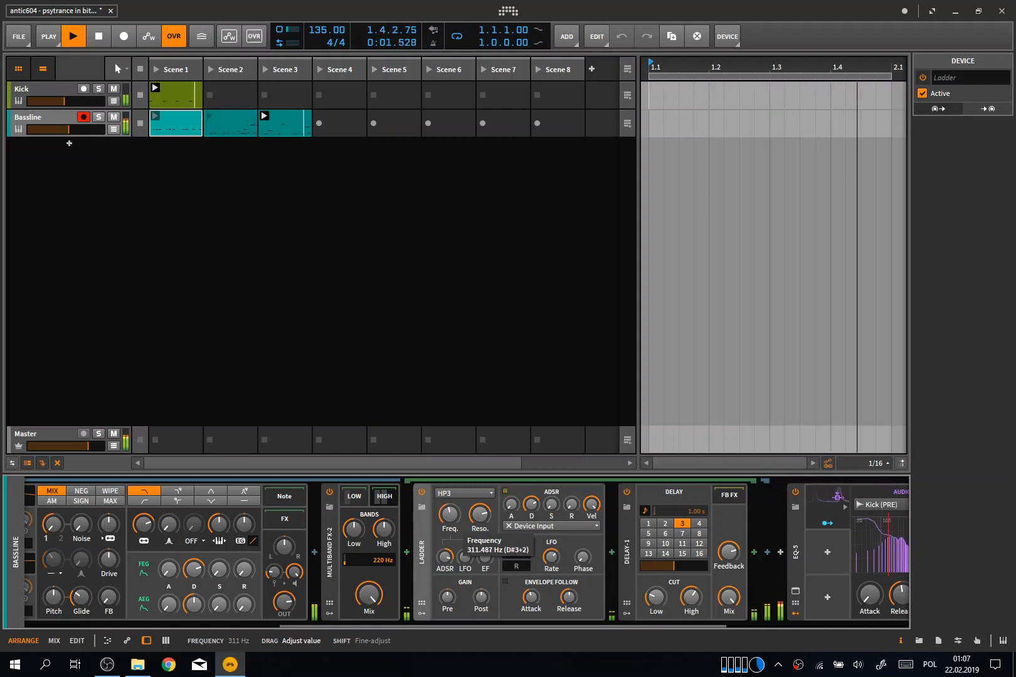
{"action": "key", "text": "space"}
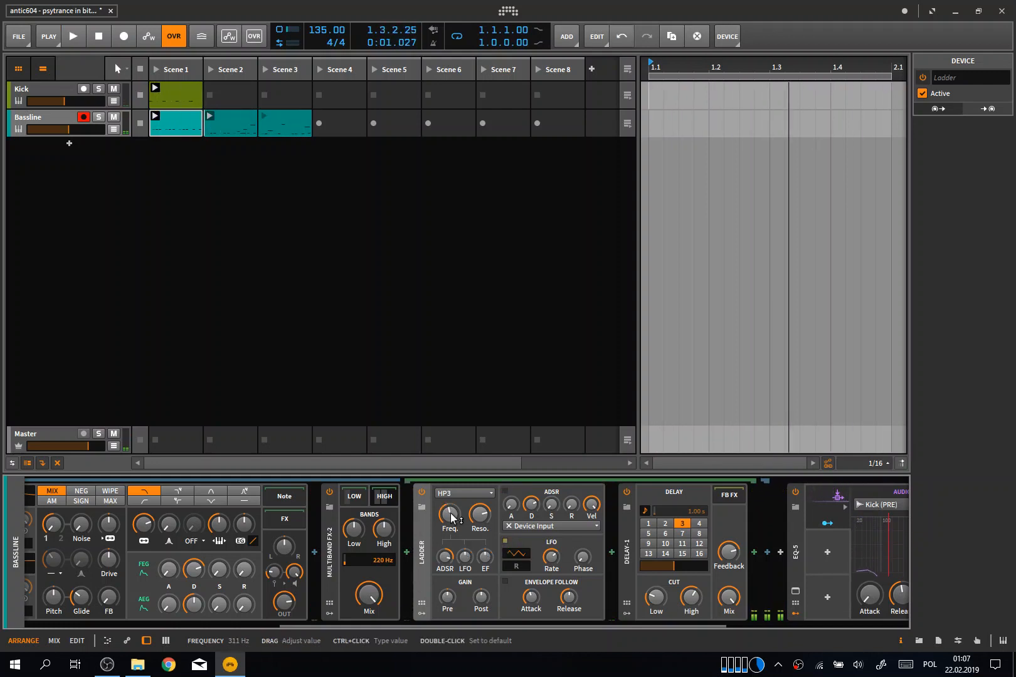
Add a Classic LFO modulator to the Ladder filter
{"action": "left_click", "coordinate": [422, 615]}
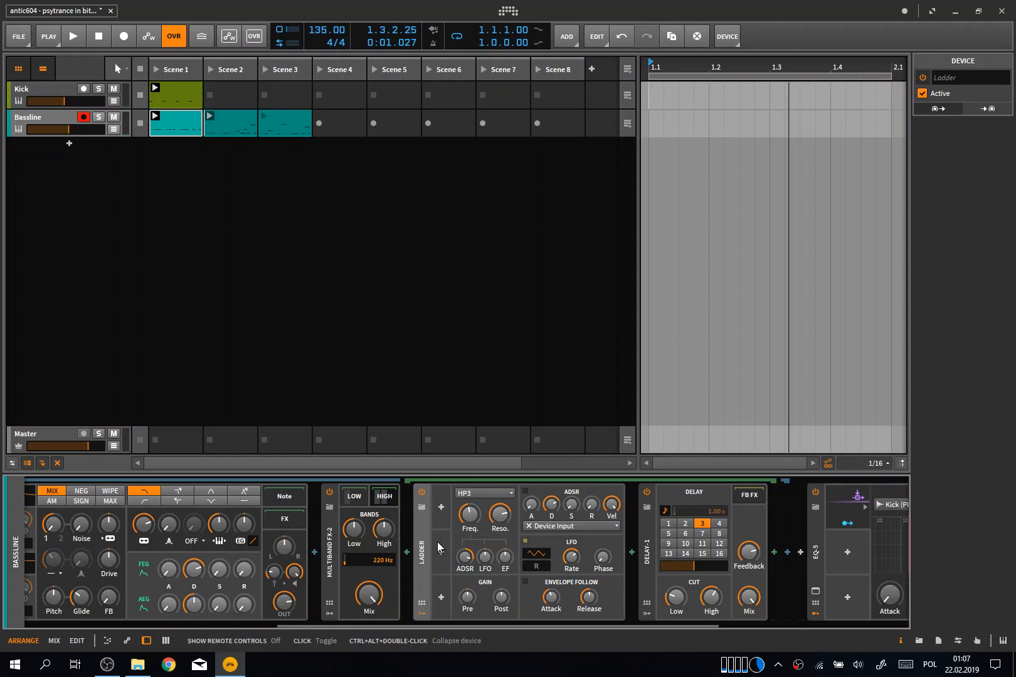
{"action": "left_click", "coordinate": [443, 509]}
{"action": "type", "text": "cla"}
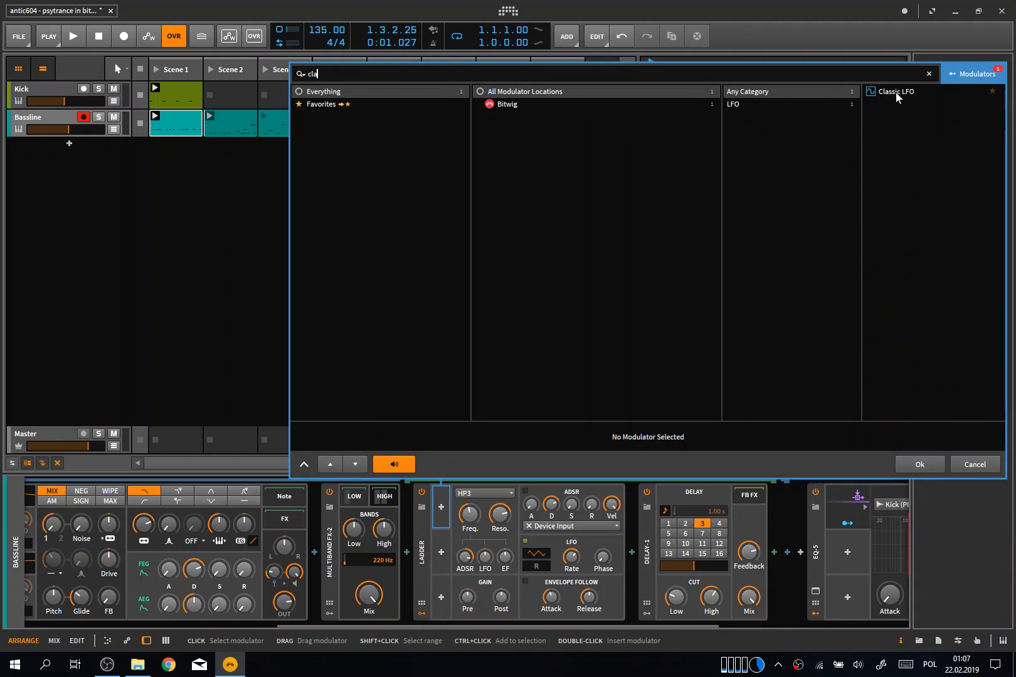
{"action": "left_click", "coordinate": [897, 91]}
{"action": "left_click", "coordinate": [919, 464]}
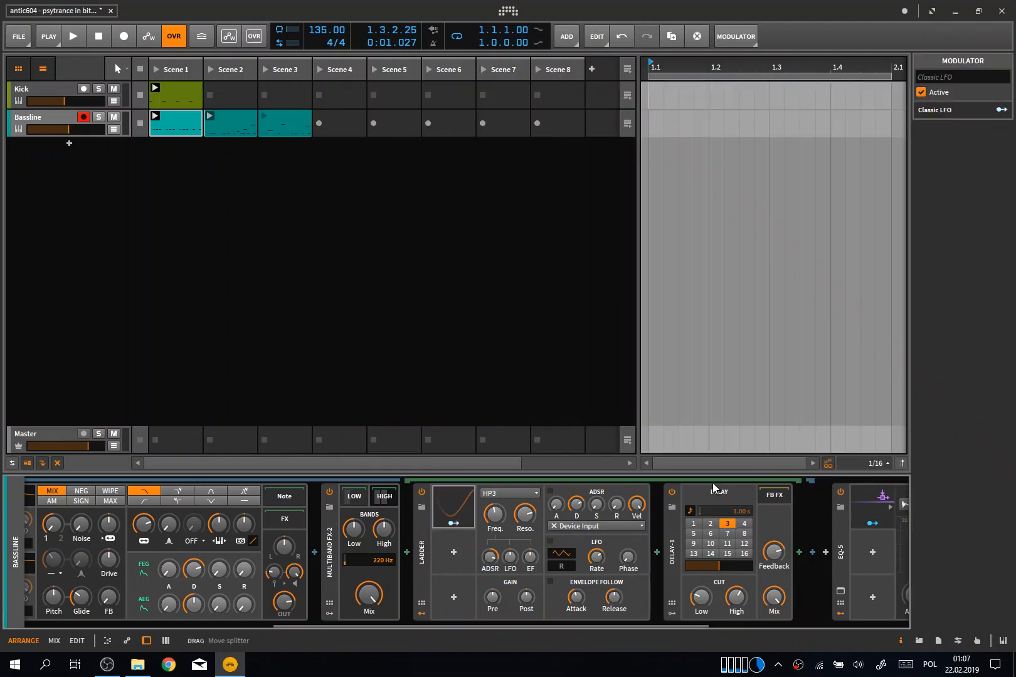
Set the Classic LFO rate to 0.20 Hz and map it to the Ladder's frequency with a modulation amount of -39.73
{"action": "left_click", "coordinate": [471, 507]}
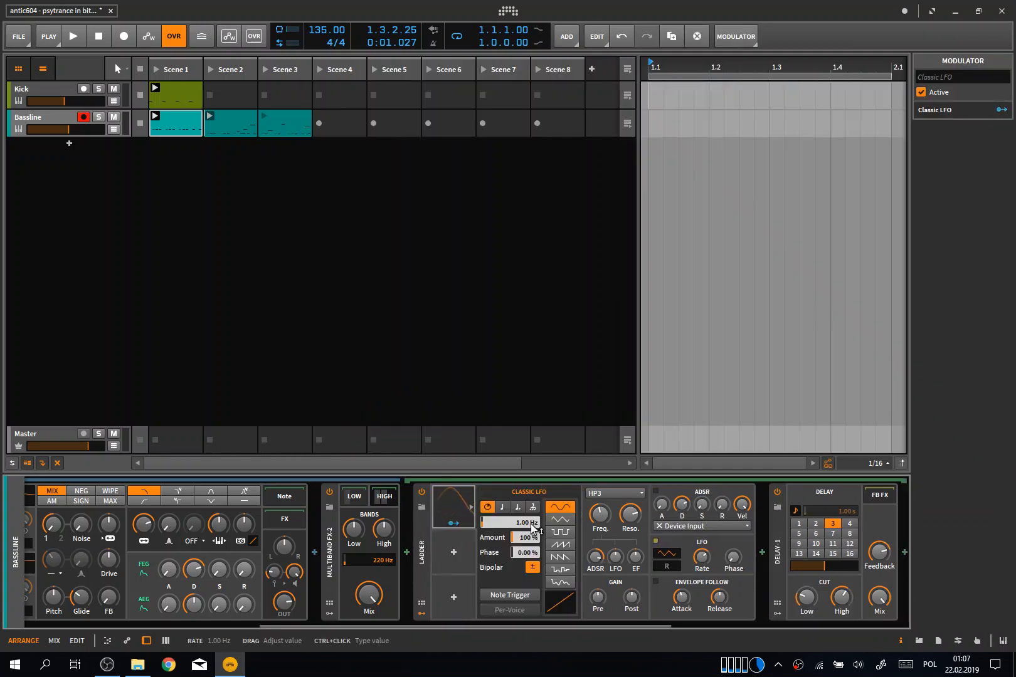
{"action": "mouse_move", "coordinate": [531, 525]}
{"action": "left_mouse_down"}
{"action": "mouse_move", "coordinate": [532, 552]}
{"action": "mouse_move", "coordinate": [532, 527]}
{"action": "left_mouse_up"}
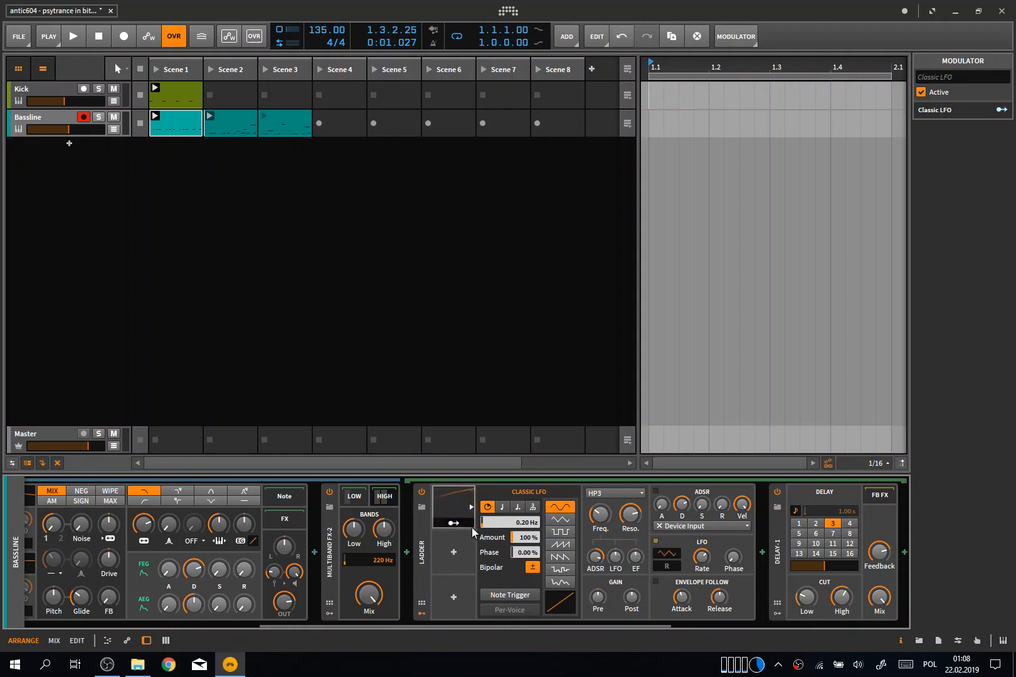
{"action": "left_click", "coordinate": [454, 523]}
{"action": "mouse_move", "coordinate": [597, 519]}
{"action": "left_mouse_down"}
{"action": "mouse_move", "coordinate": [597, 539]}
{"action": "mouse_move", "coordinate": [597, 520]}
{"action": "left_mouse_up"}
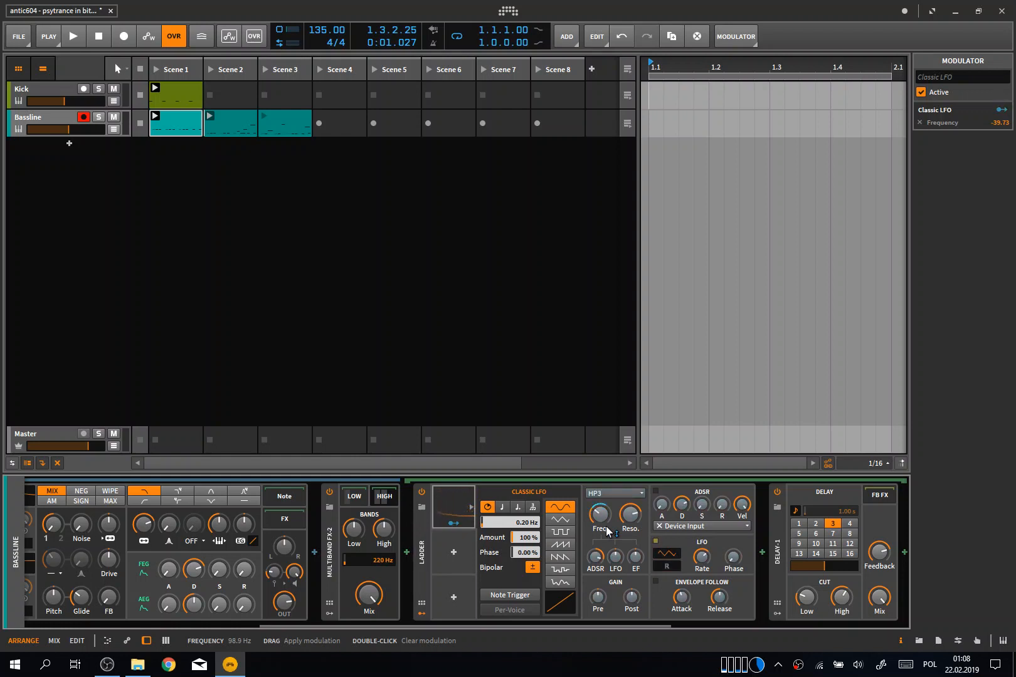
Adjust the Ladder's resonance while auditioning the LFO-modulated filter
{"action": "key", "text": "space"}
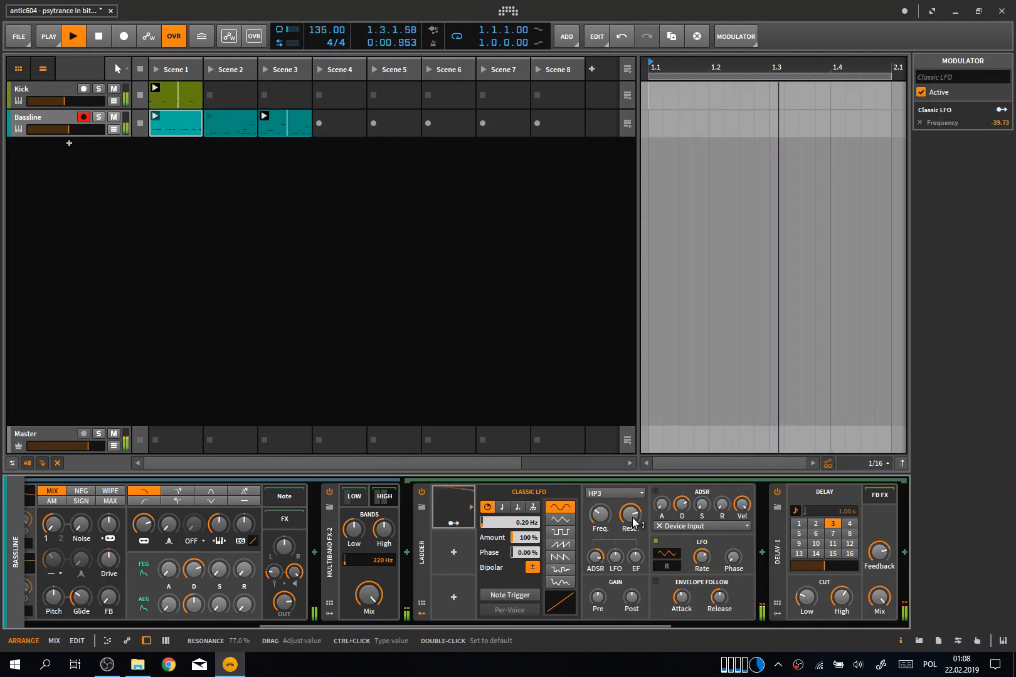
{"action": "left_click_drag", "start_coordinate": [632, 521], "coordinate": [633, 516]}
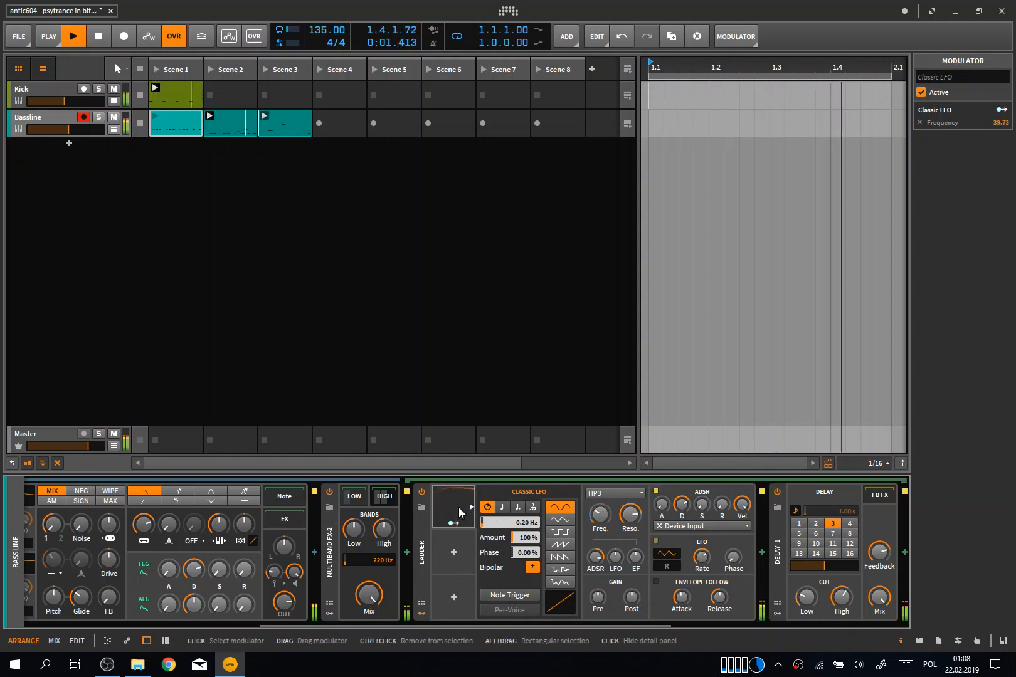
{"action": "key", "text": "space"}
Group the Ladder and Delay-1 into an FX Layer and add an empty second layer to it
{"action": "left_click", "coordinate": [417, 535]}
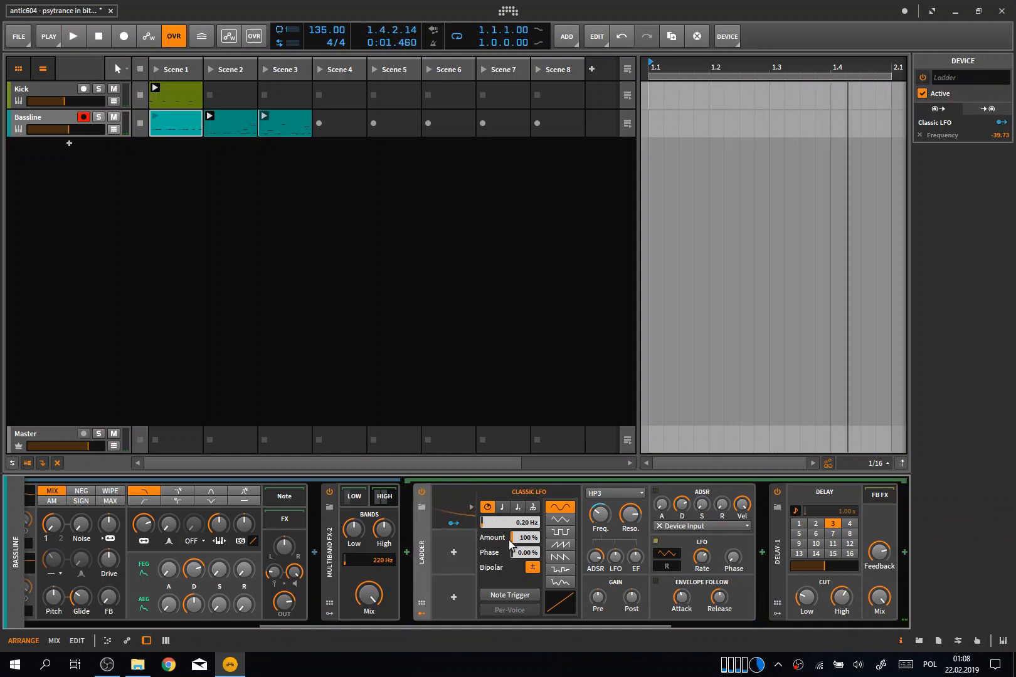
{"action": "key", "text": "Escape"}
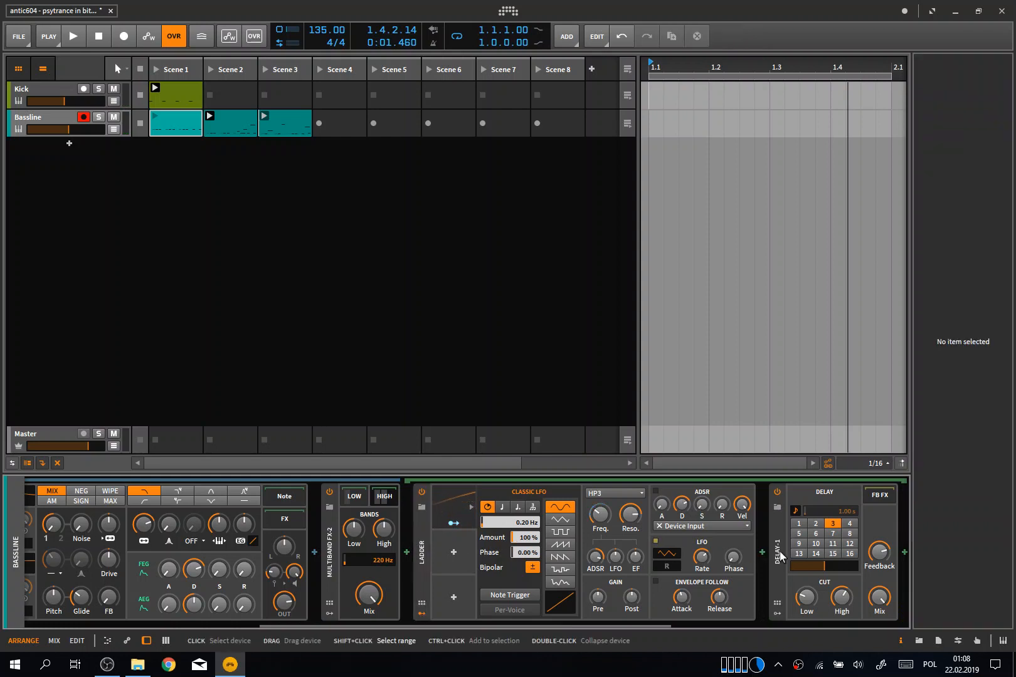
{"action": "left_click", "coordinate": [419, 560]}
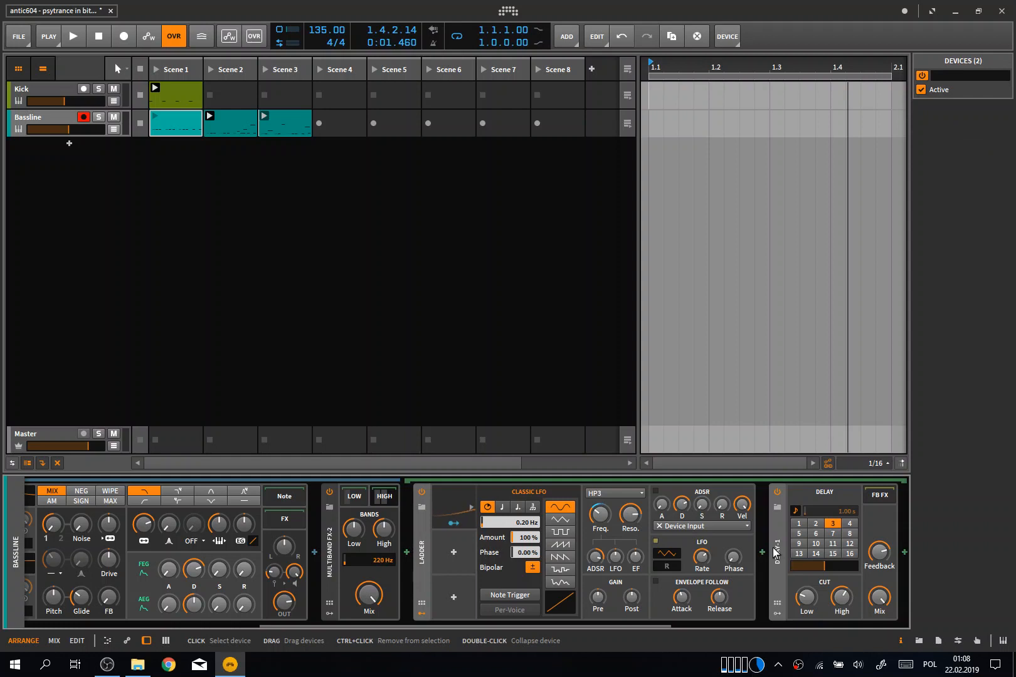
{"action": "key", "text": "ctrl+g"}
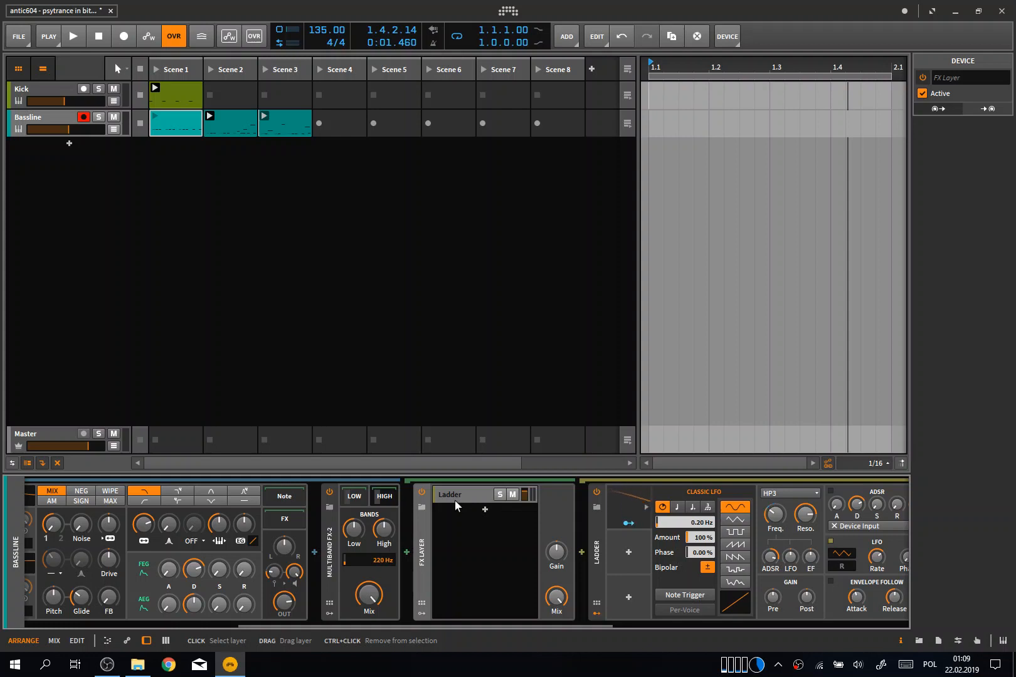
{"action": "left_click", "coordinate": [486, 509]}
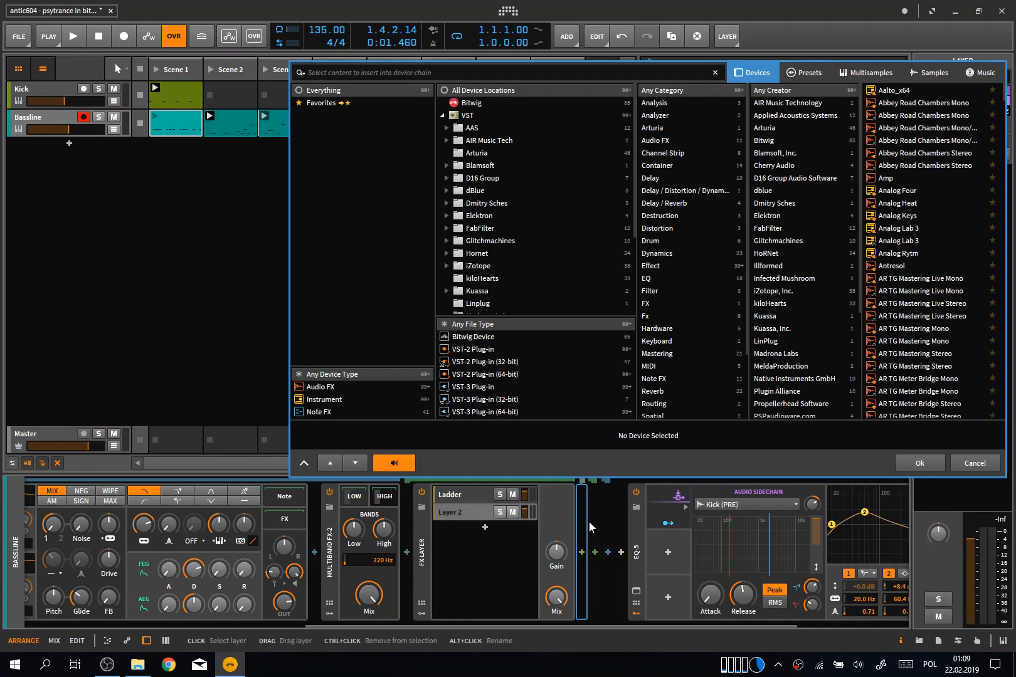
{"action": "left_click", "coordinate": [916, 465]}
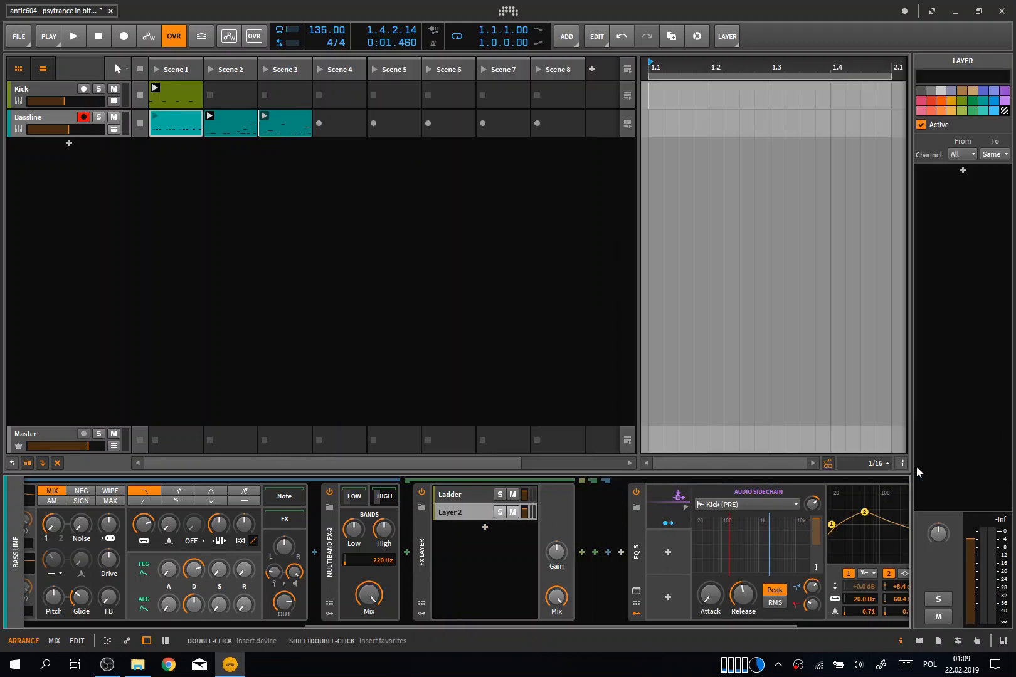
Rename the empty second layer of the FX Layer "Through" and the first layer "Ladder + Delay"
{"action": "left_click", "coordinate": [458, 515], "text": "alt"}
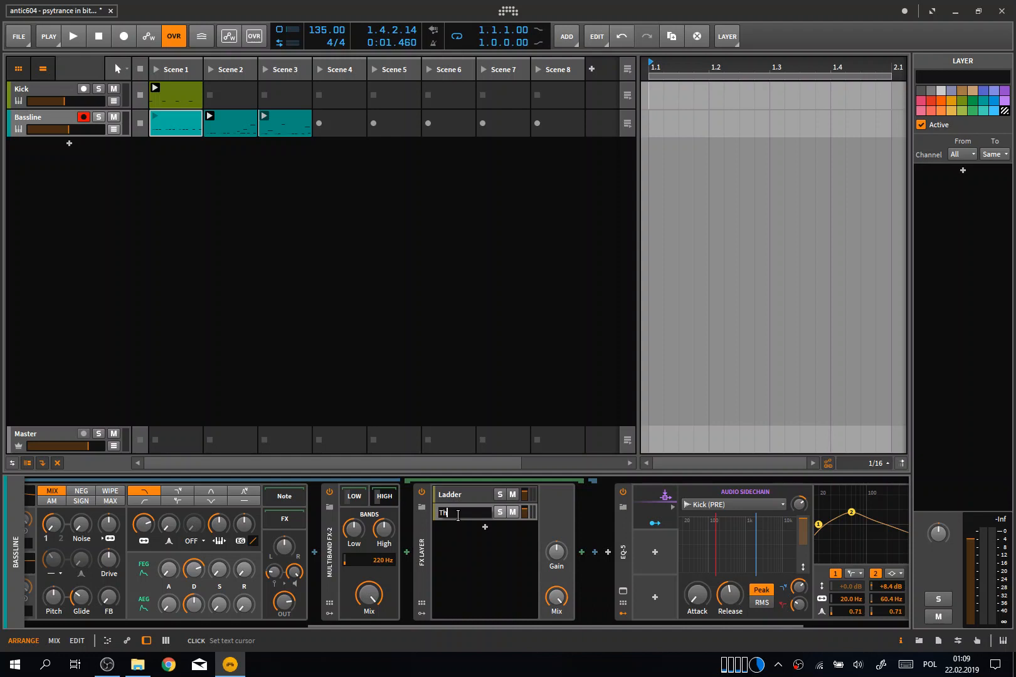
{"action": "type", "text": "Through"}
{"action": "key", "text": "Return"}
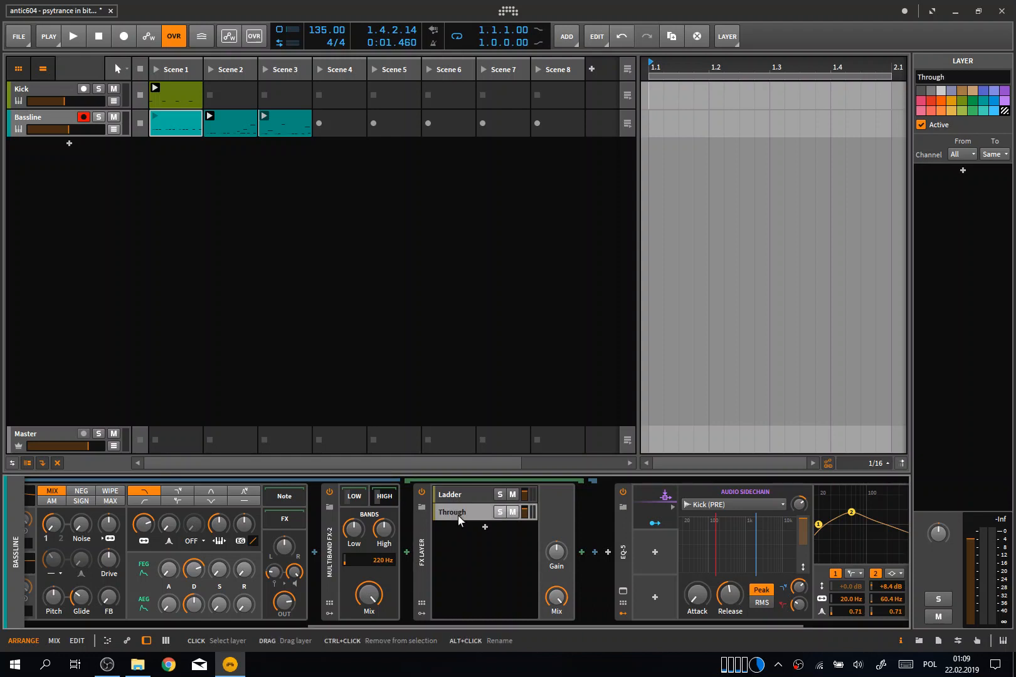
{"action": "left_click", "coordinate": [447, 494]}
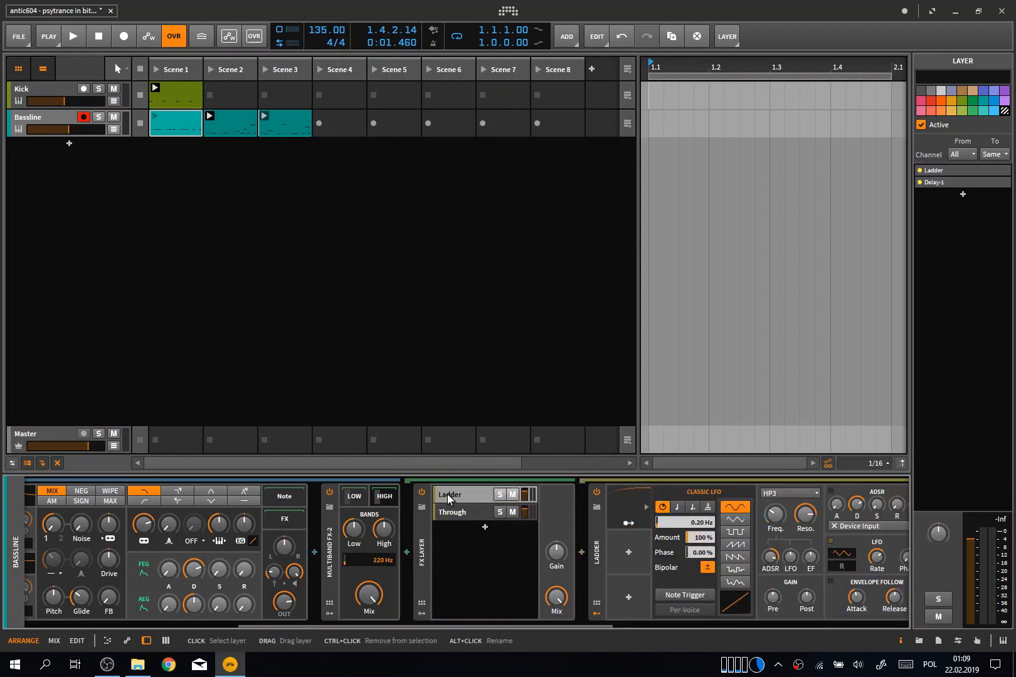
{"action": "left_click", "coordinate": [447, 494], "text": "alt"}
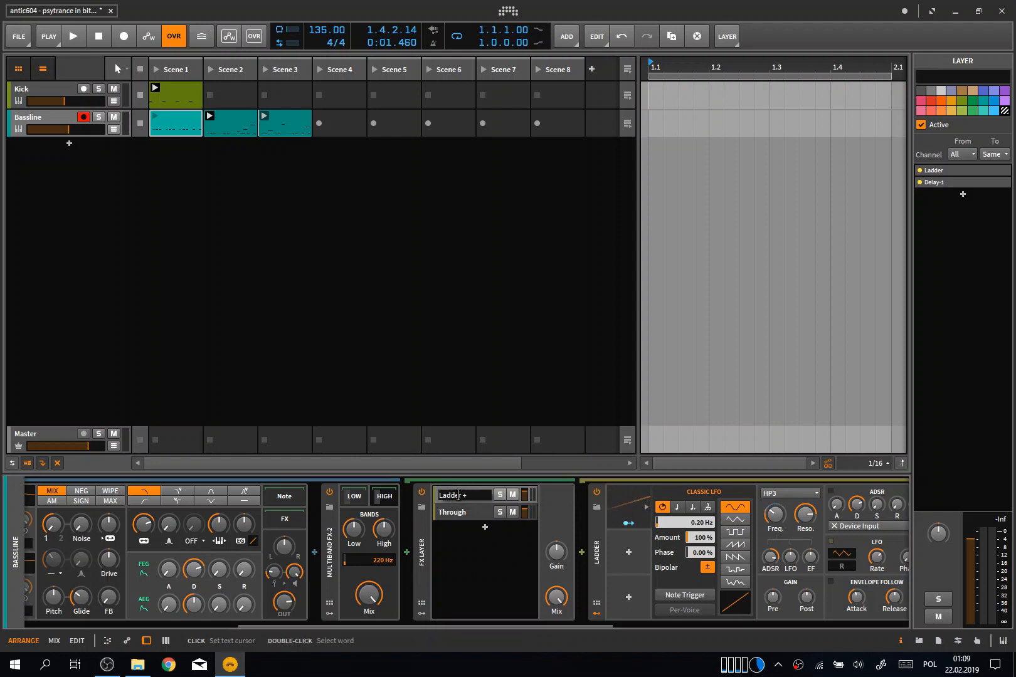
{"action": "type", "text": "Ladder + Delay"}
{"action": "key", "text": "Return"}
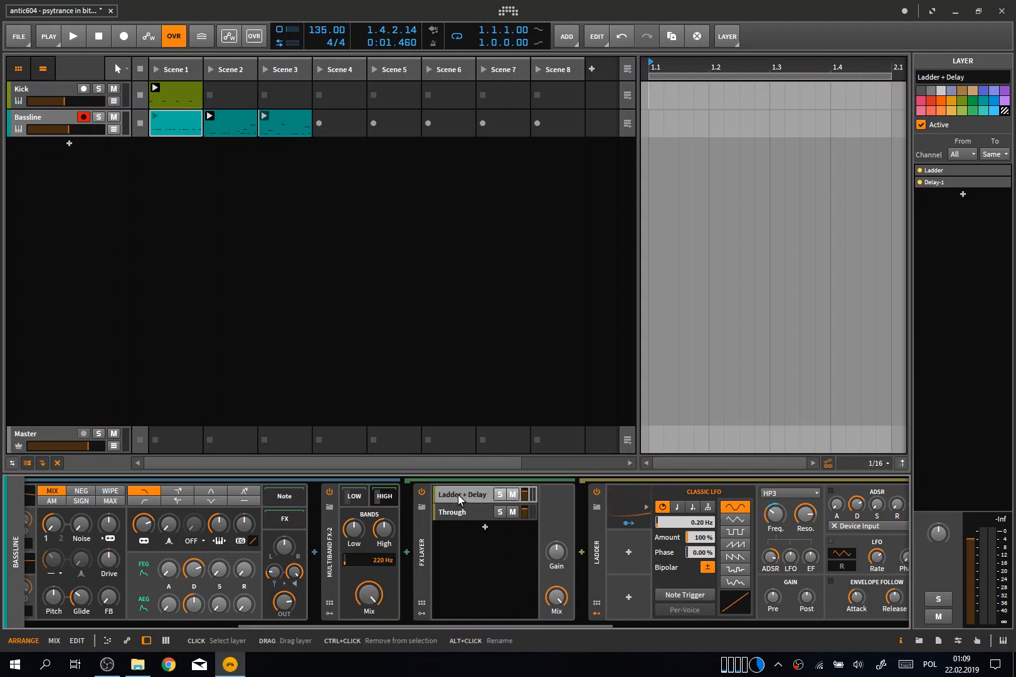
During playback, adjust the Delay-1 feedback and bend the Ladder's Classic LFO curve to -50.0 %
{"action": "key", "text": "space"}
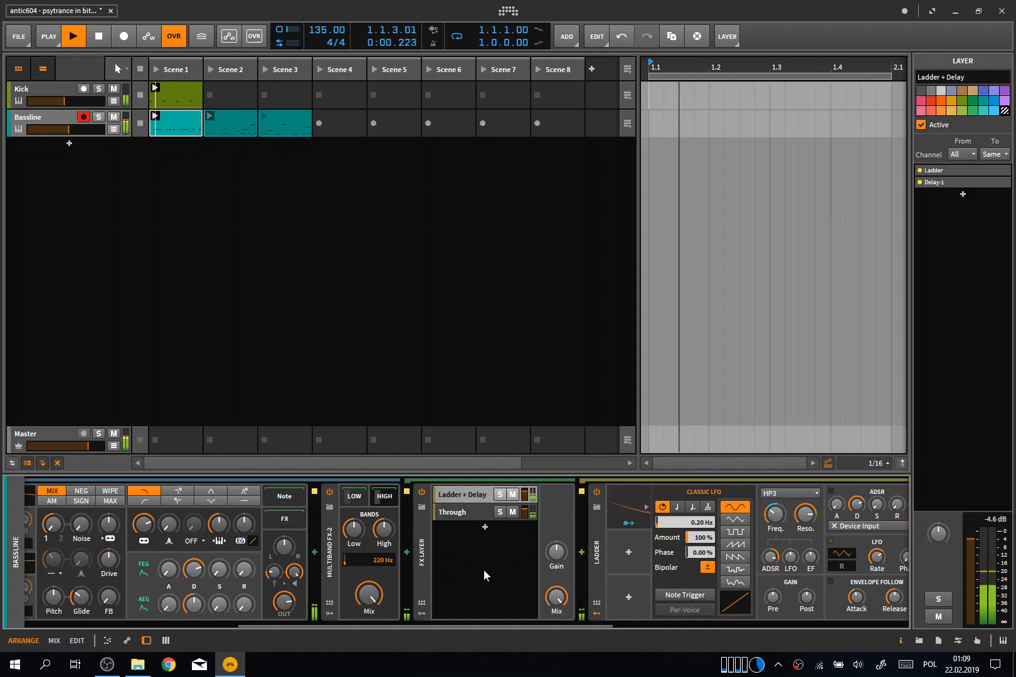
{"action": "scroll", "coordinate": [483, 568], "scroll_direction": "down", "scroll_amount": 5}
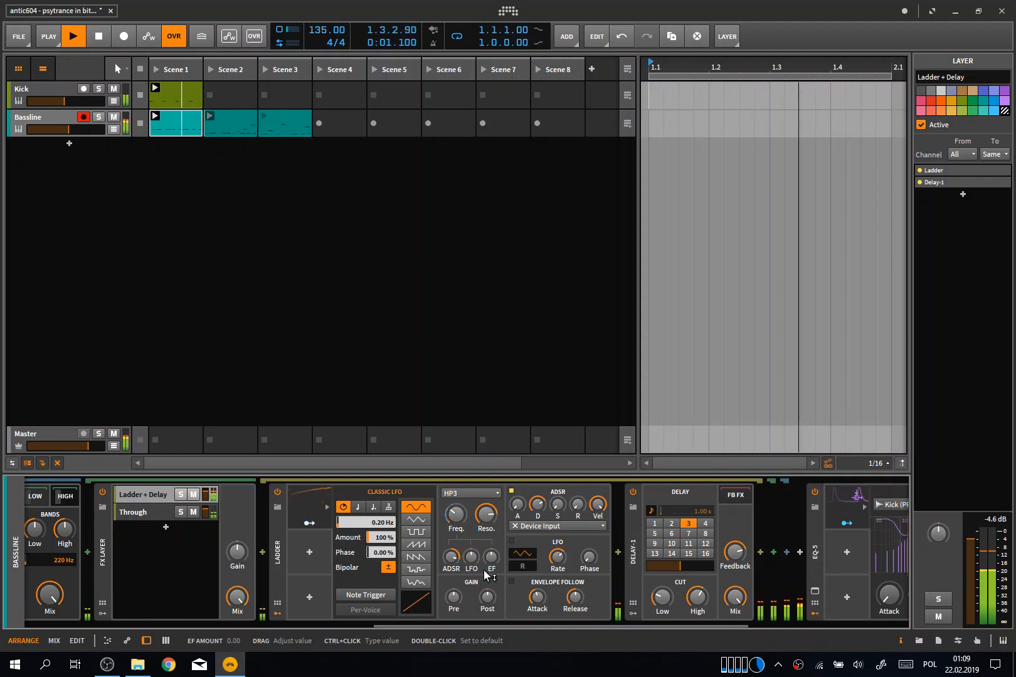
{"action": "left_click_drag", "start_coordinate": [734, 552], "coordinate": [734, 542]}
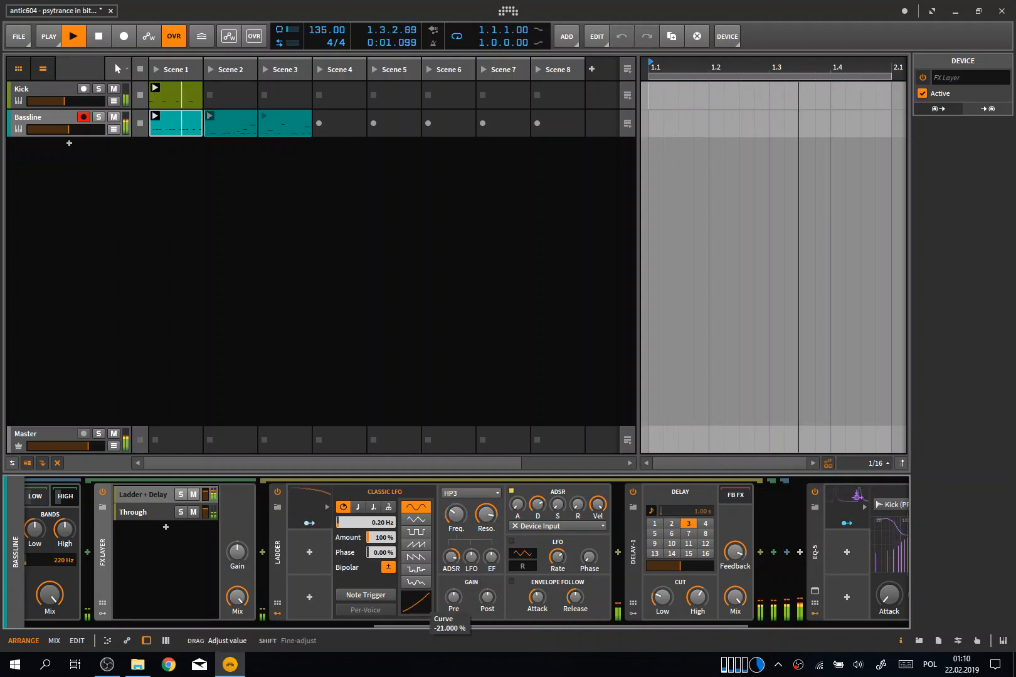
{"action": "left_click_drag", "start_coordinate": [416, 605], "coordinate": [416, 621]}
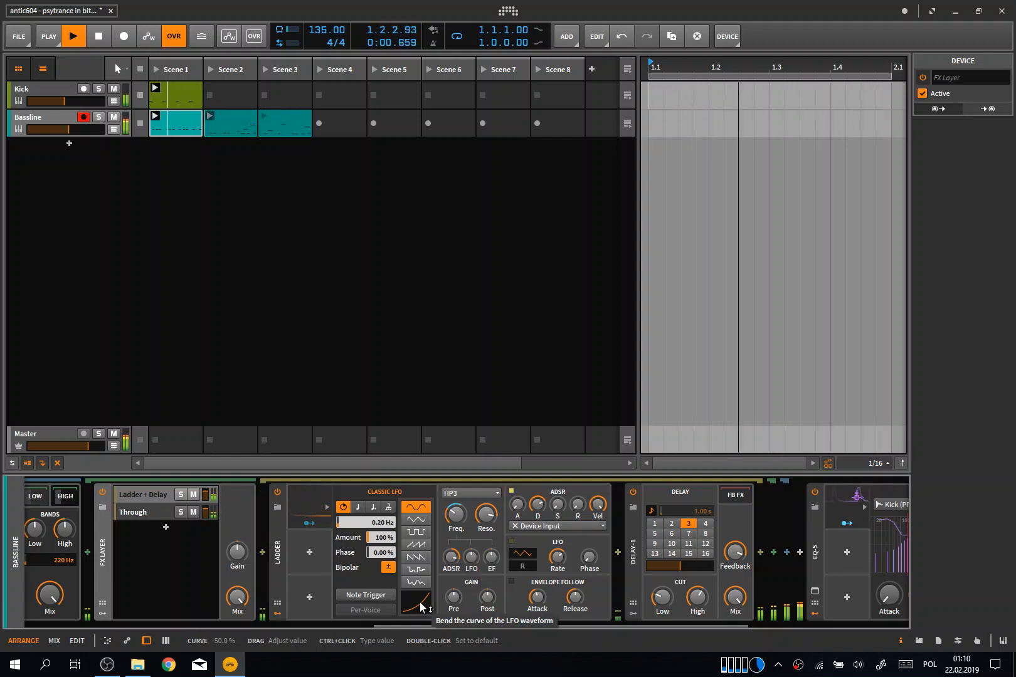
Select the Sub layer and set the shape of the DC Offset's LFO to 60.0 % while it plays
{"action": "scroll", "coordinate": [419, 601], "scroll_direction": "up", "scroll_amount": 5}
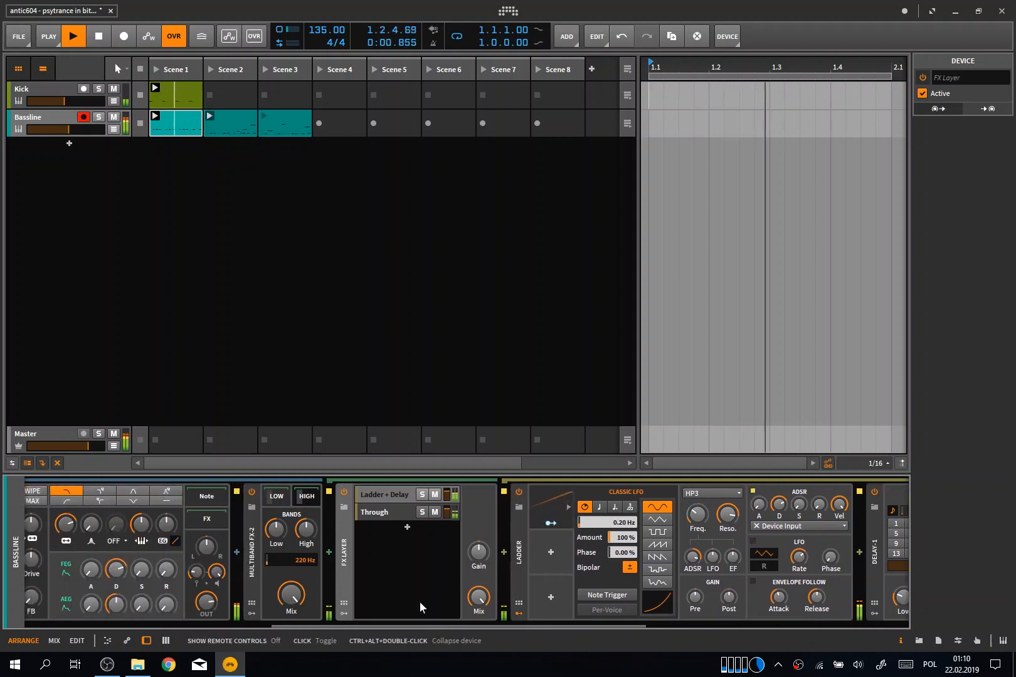
{"action": "scroll", "coordinate": [421, 603], "scroll_direction": "up", "scroll_amount": 6}
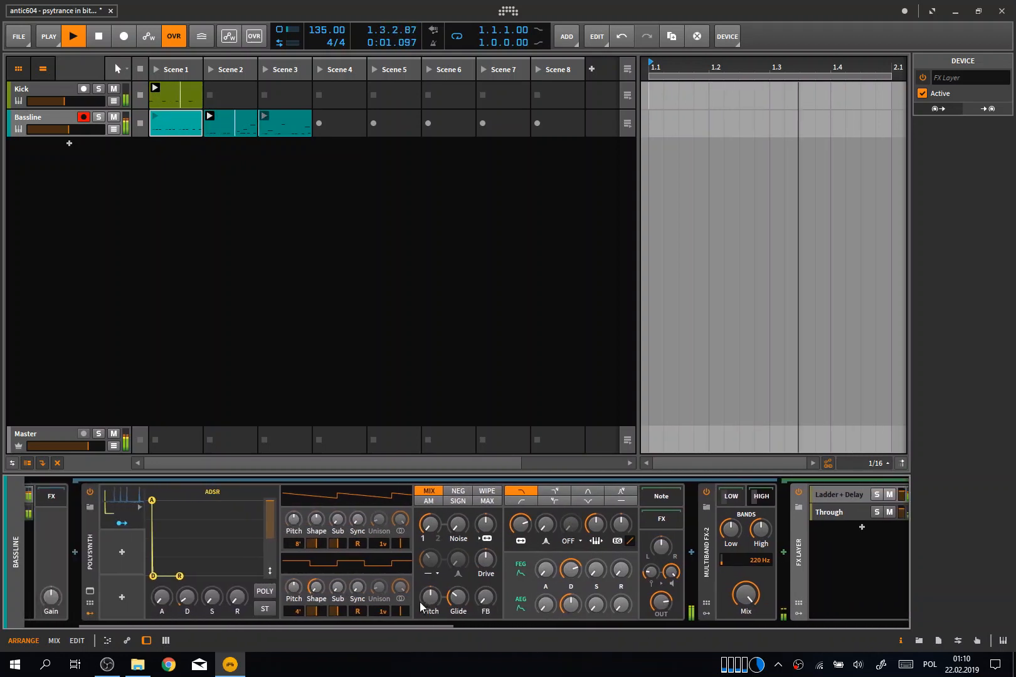
{"action": "scroll", "coordinate": [420, 602], "scroll_direction": "up", "scroll_amount": 1}
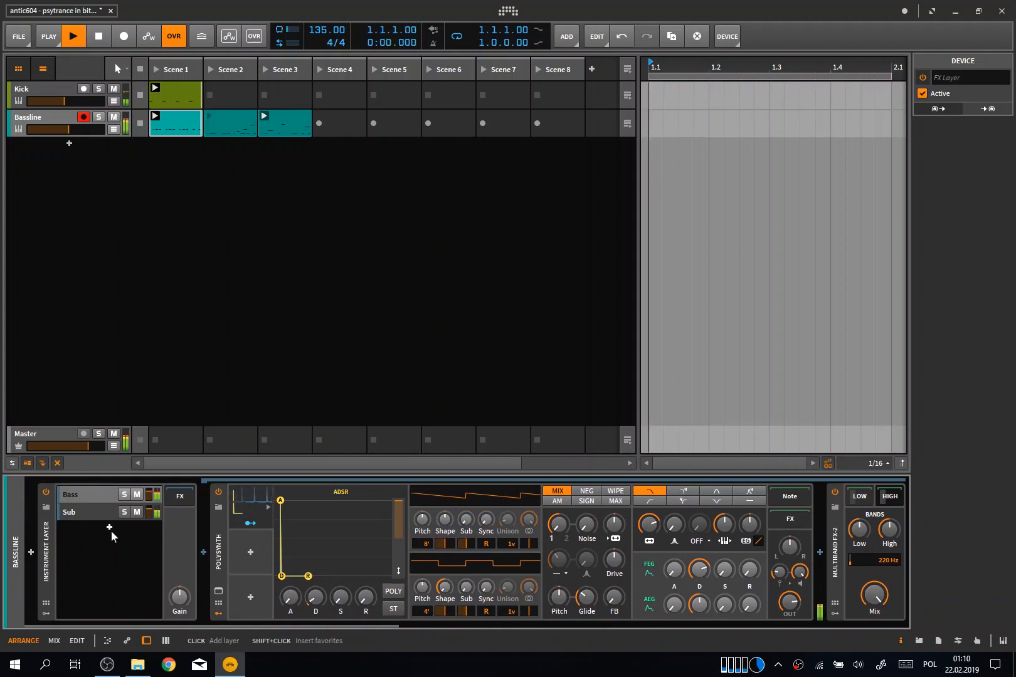
{"action": "left_click", "coordinate": [85, 513]}
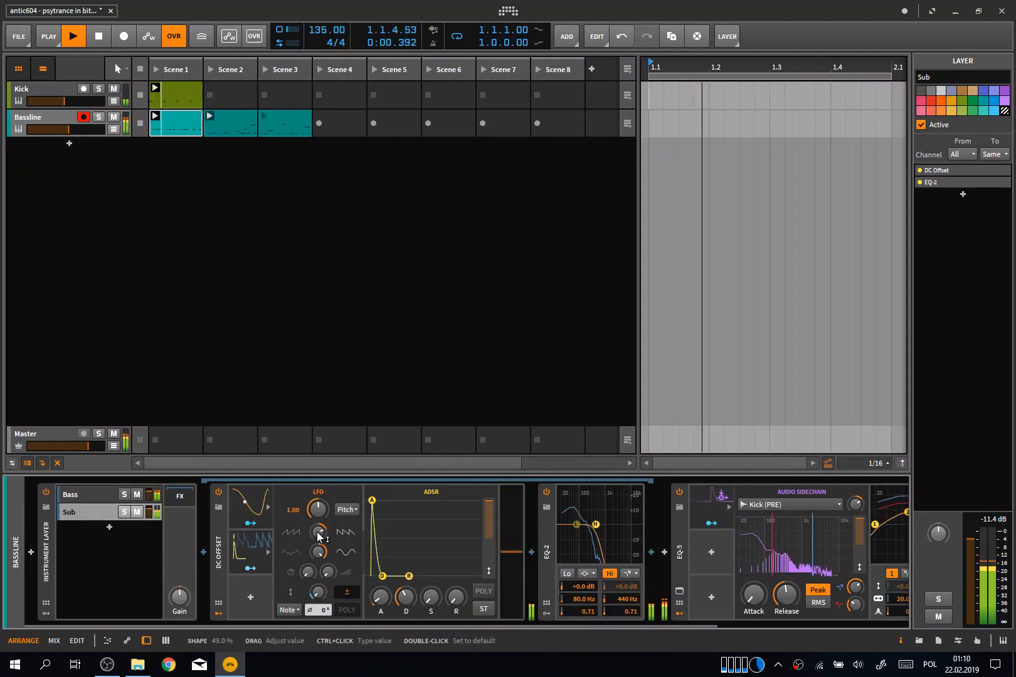
{"action": "mouse_move", "coordinate": [318, 533]}
{"action": "left_mouse_down"}
{"action": "mouse_move", "coordinate": [319, 590]}
{"action": "mouse_move", "coordinate": [319, 521]}
{"action": "mouse_move", "coordinate": [318, 528]}
{"action": "left_mouse_up"}
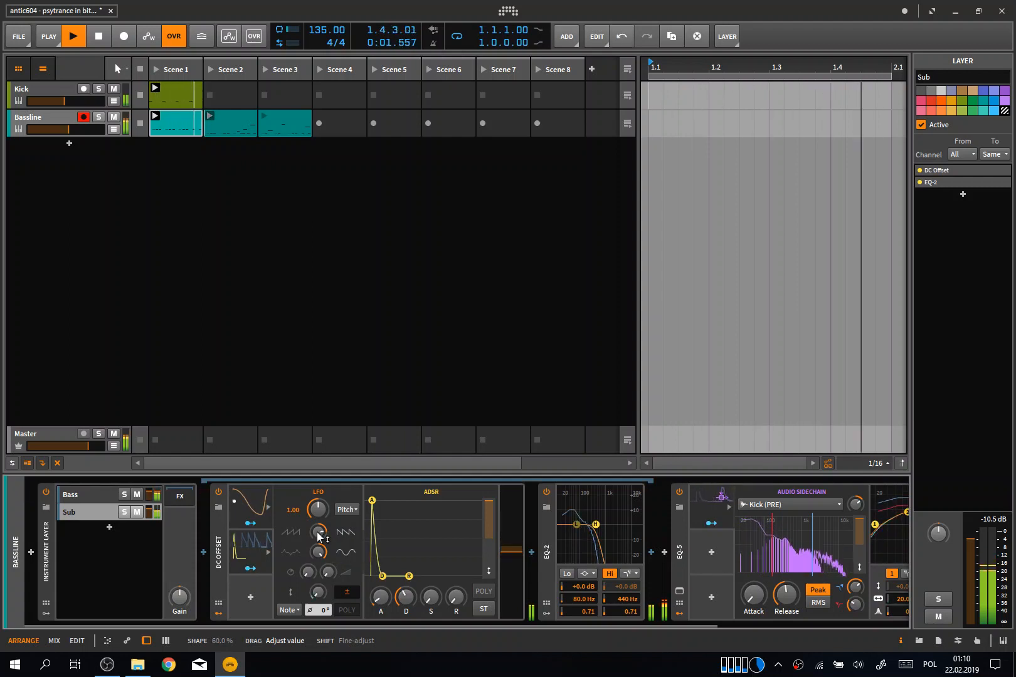
Return to the Bass layer, set the Polysynth's ADSR decay to 5 % and try adjusting its noise level
{"action": "left_click", "coordinate": [90, 494]}
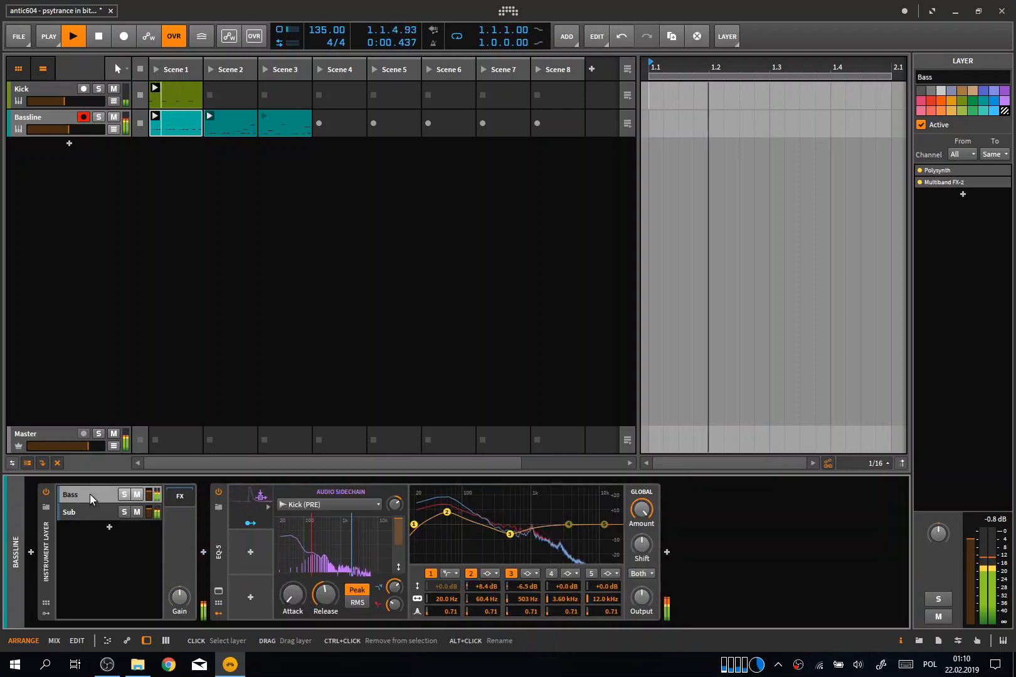
{"action": "left_click", "coordinate": [85, 495]}
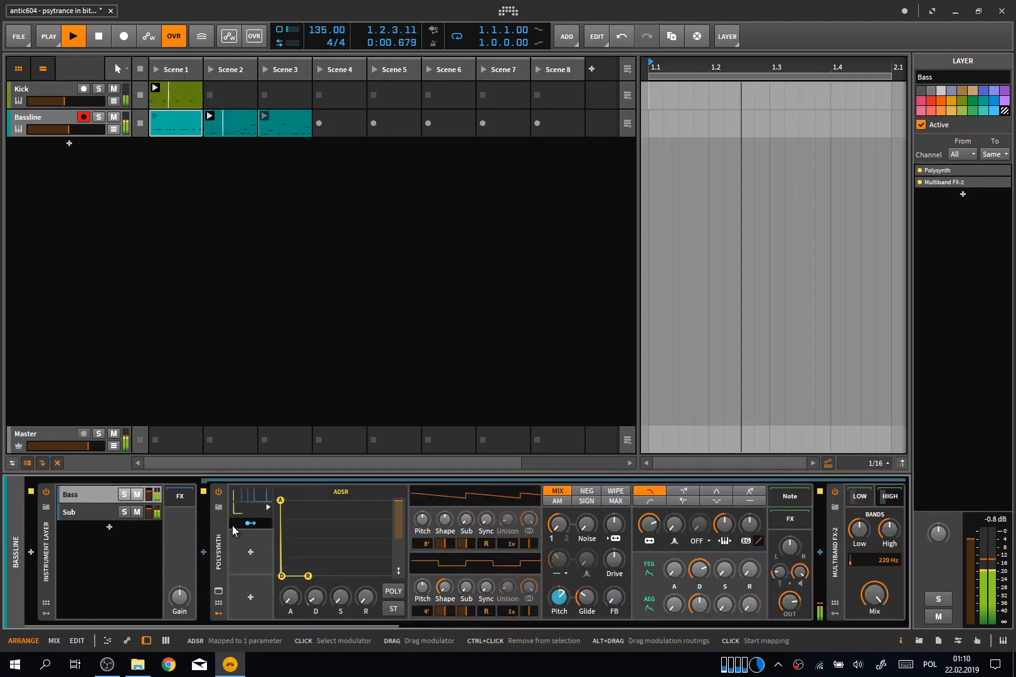
{"action": "scroll", "coordinate": [232, 526], "scroll_direction": "down", "scroll_amount": 10}
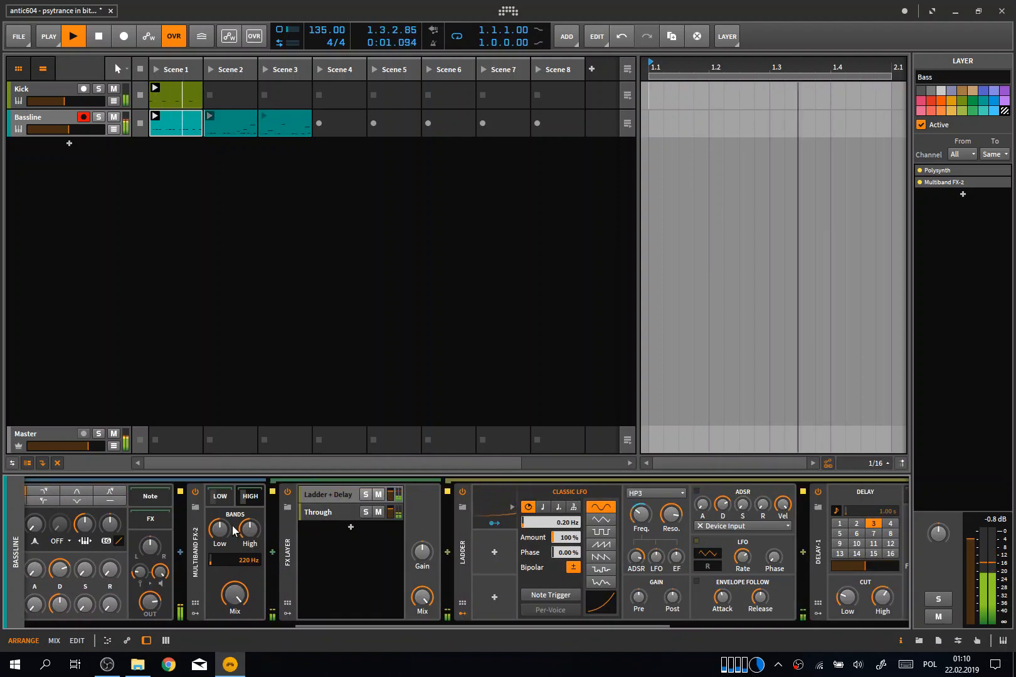
{"action": "scroll", "coordinate": [232, 526], "scroll_direction": "up", "scroll_amount": 10}
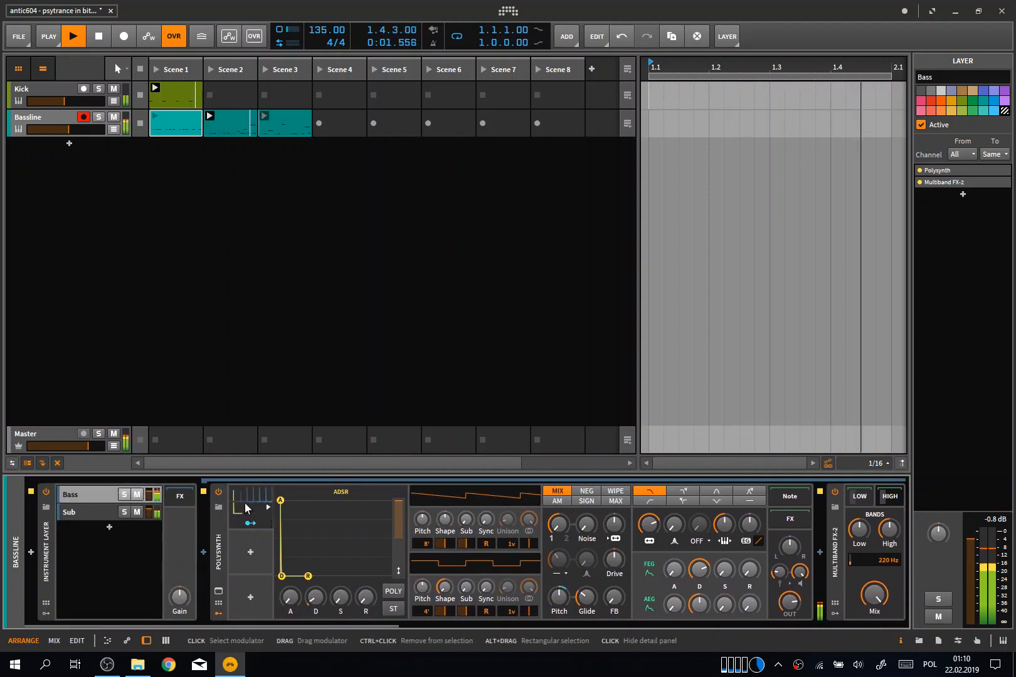
{"action": "left_click", "coordinate": [233, 524]}
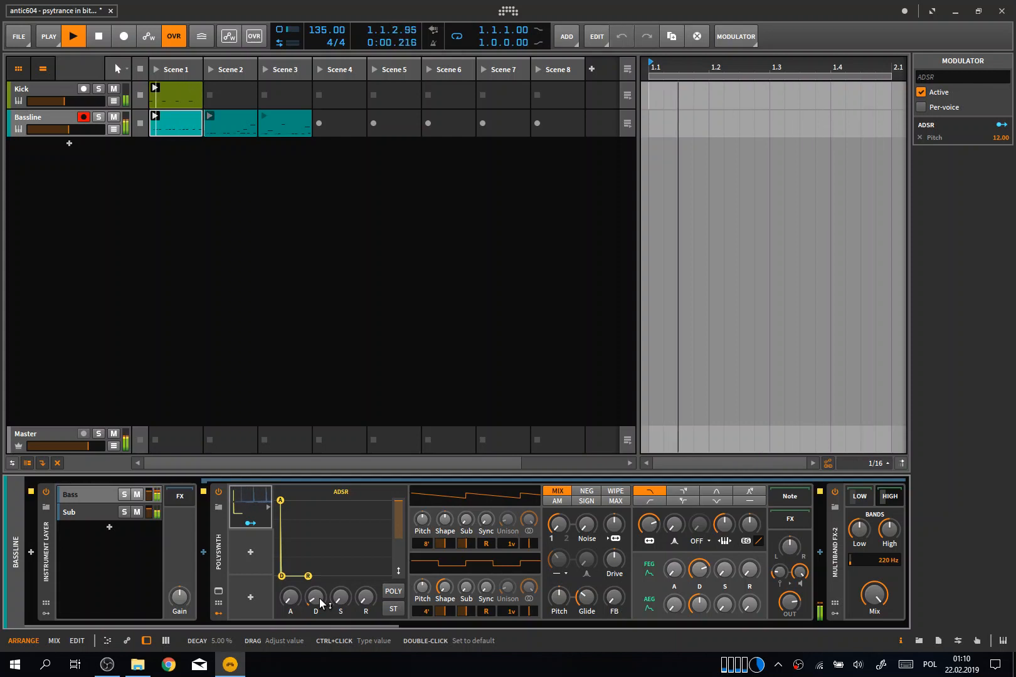
{"action": "left_click_drag", "start_coordinate": [320, 603], "coordinate": [320, 603]}
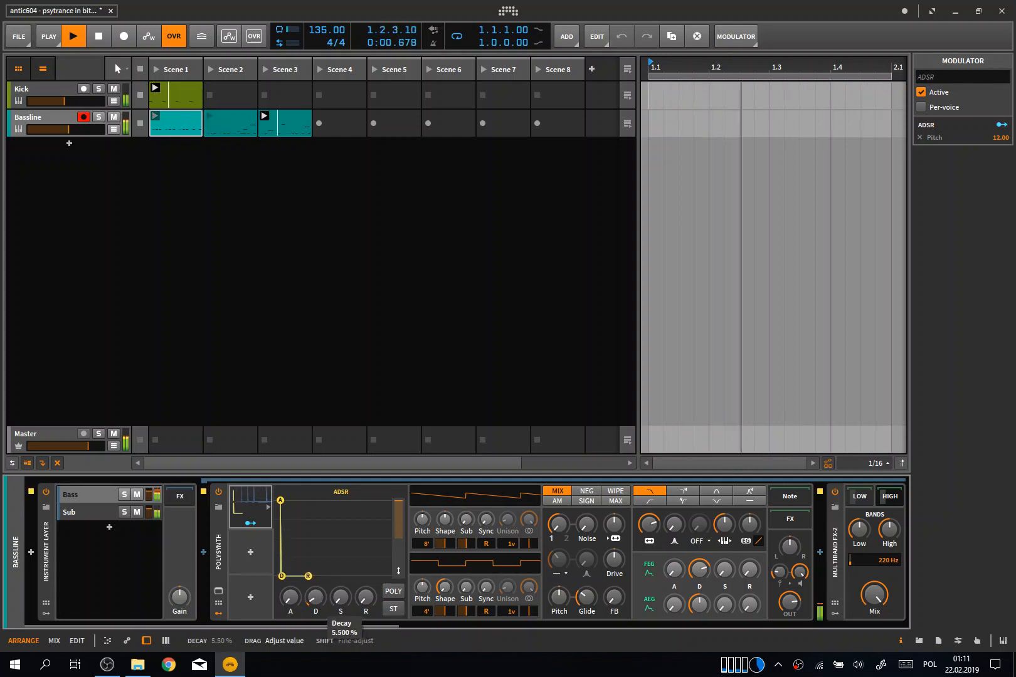
{"action": "left_click", "coordinate": [319, 600], "text": "ctrl"}
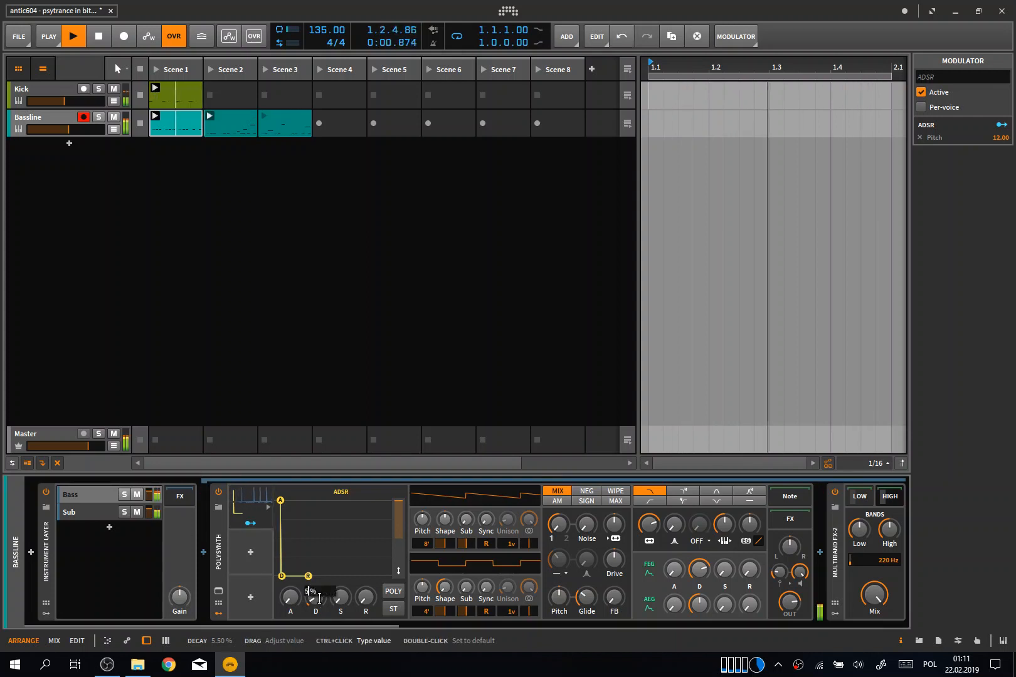
{"action": "key", "text": "Return"}
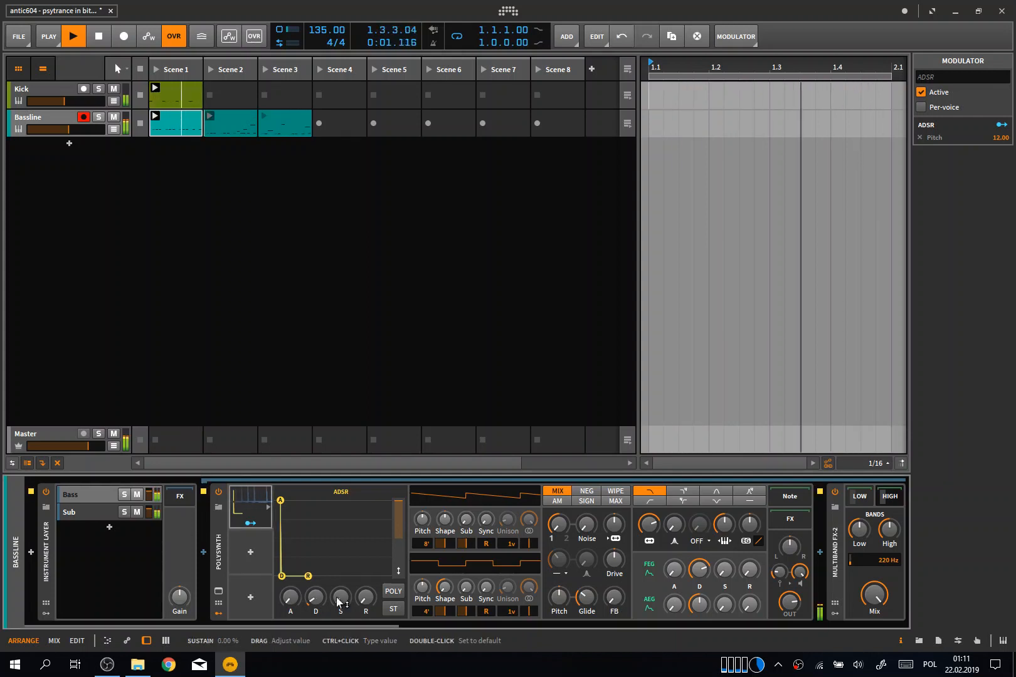
{"action": "mouse_move", "coordinate": [585, 525]}
{"action": "left_mouse_down"}
{"action": "mouse_move", "coordinate": [585, 479]}
{"action": "mouse_move", "coordinate": [586, 527]}
{"action": "left_mouse_up"}
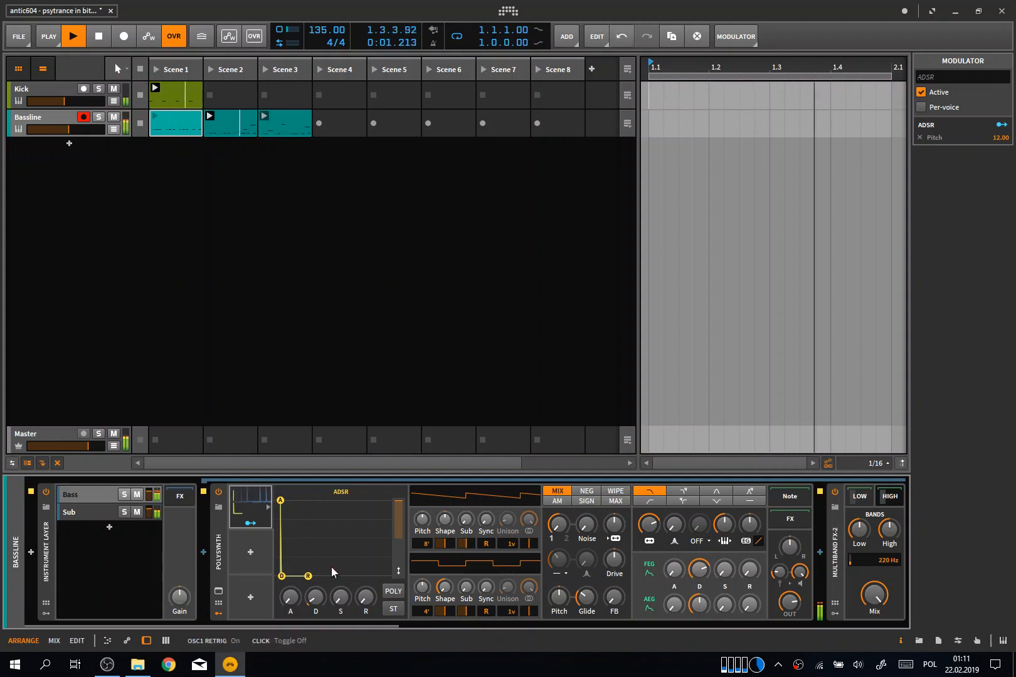
Add a Random modulator to the Polysynth and show its detailed settings
{"action": "left_click", "coordinate": [249, 553]}
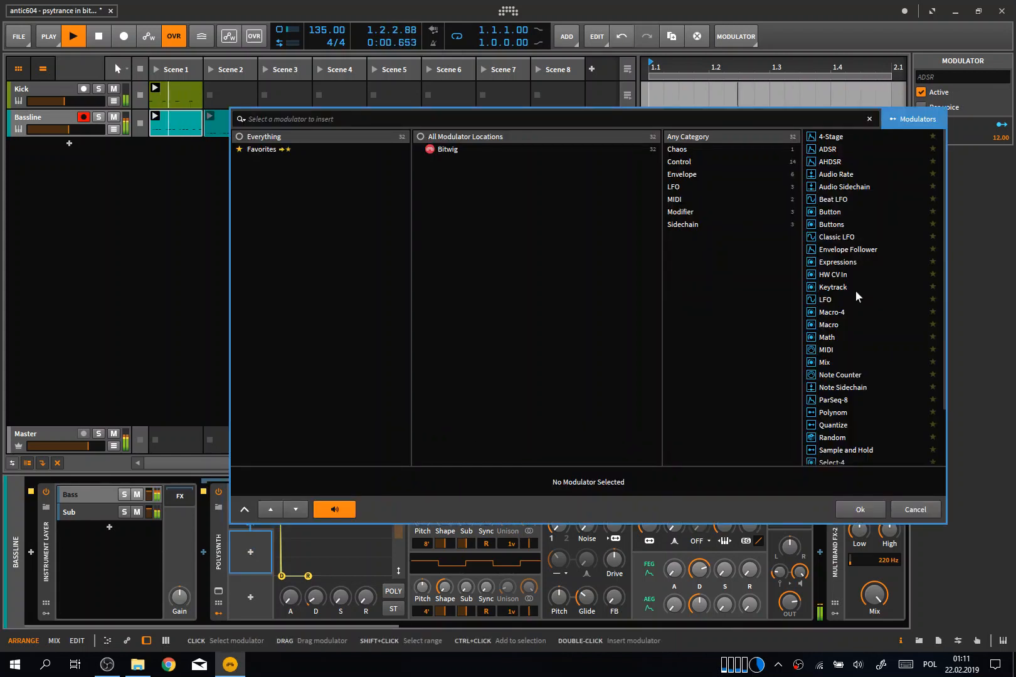
{"action": "left_click", "coordinate": [832, 438]}
{"action": "left_click", "coordinate": [859, 508]}
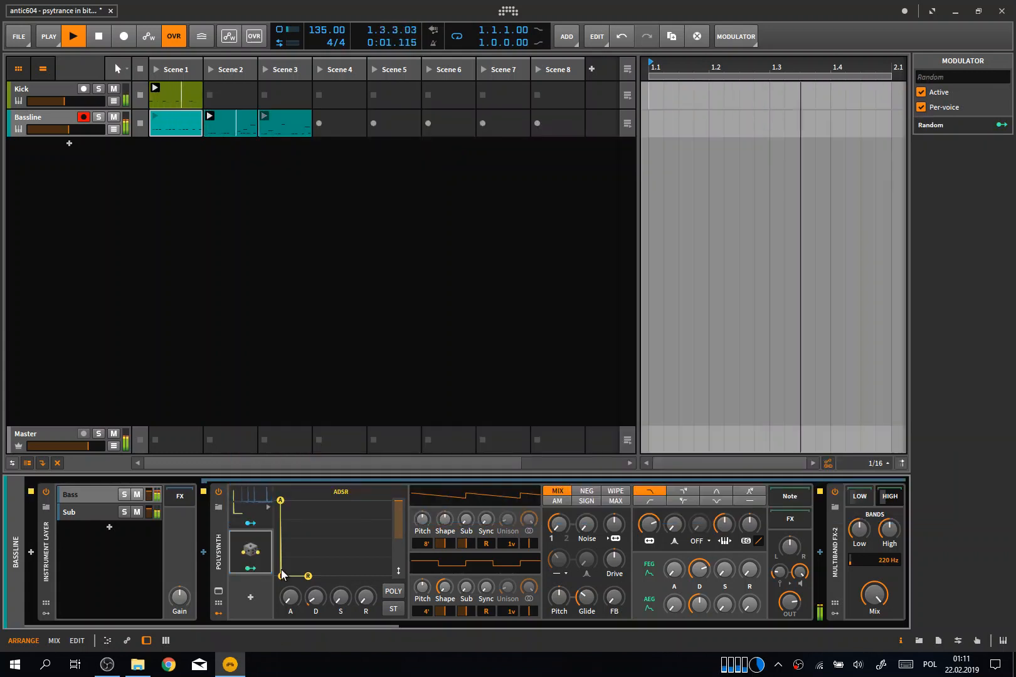
{"action": "left_click", "coordinate": [268, 551]}
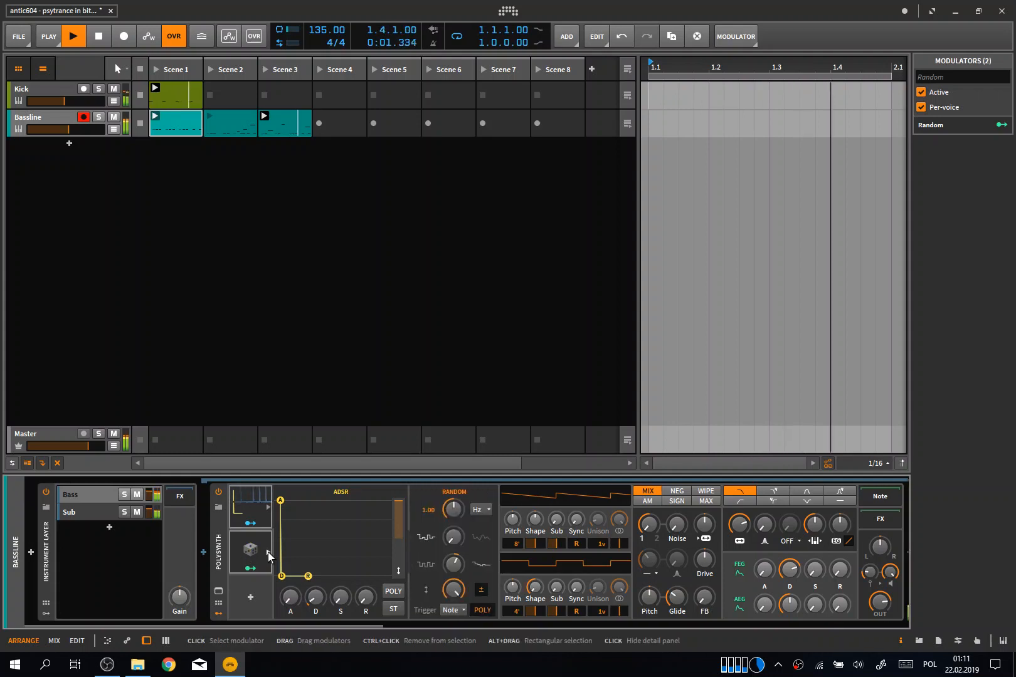
Set the Random modulator's timebase to 8th and trigger to Sync, and turn off its per-voice mode
{"action": "left_click", "coordinate": [483, 513]}
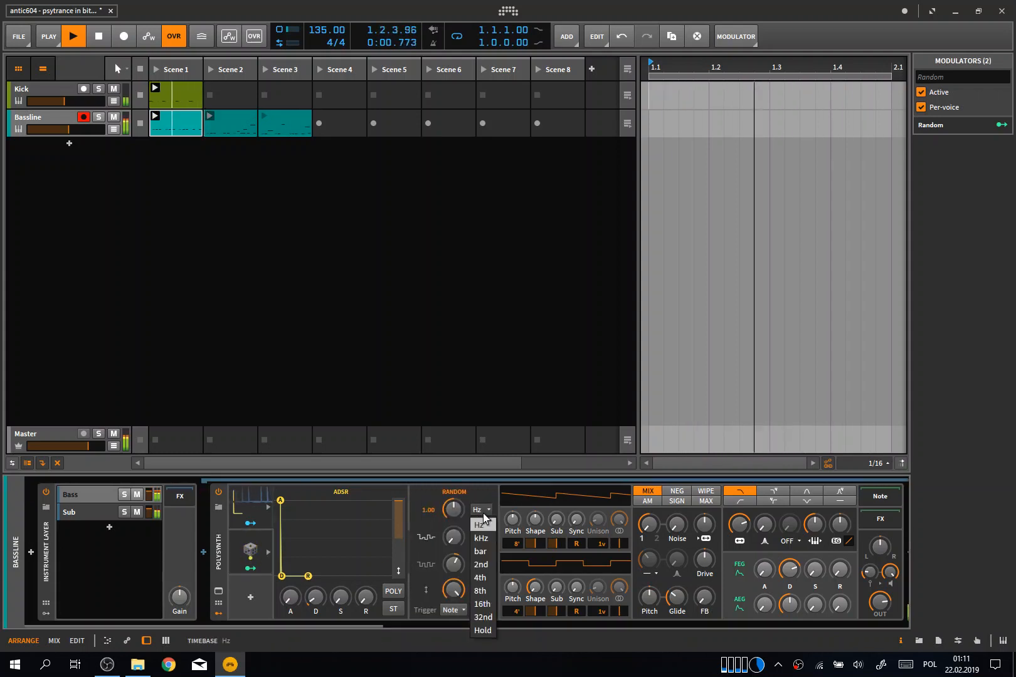
{"action": "left_click", "coordinate": [486, 590]}
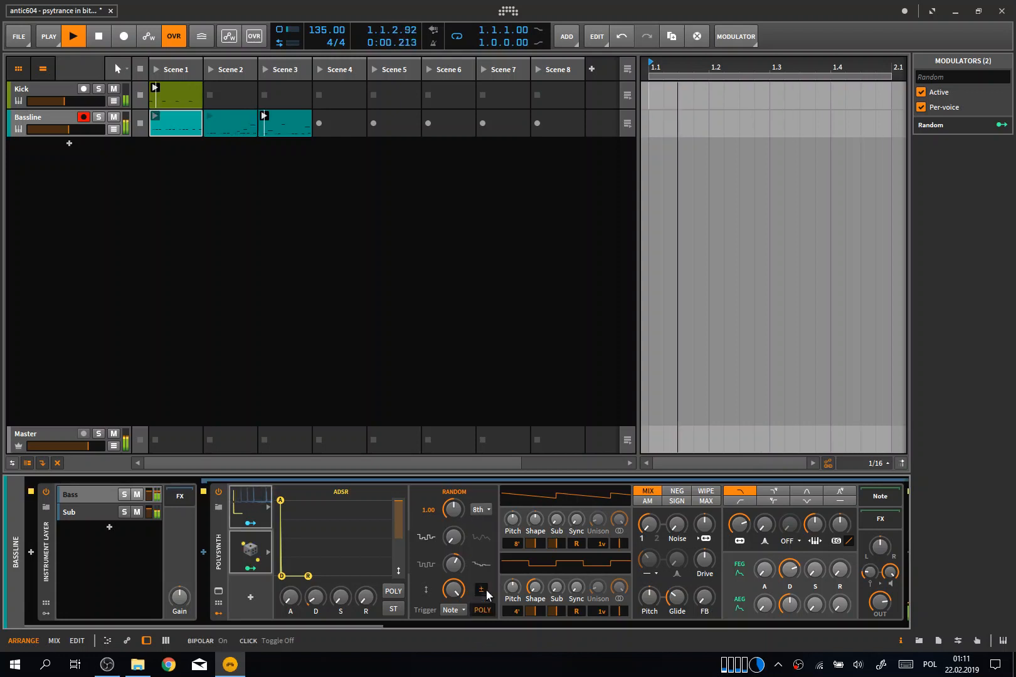
{"action": "left_click", "coordinate": [459, 611]}
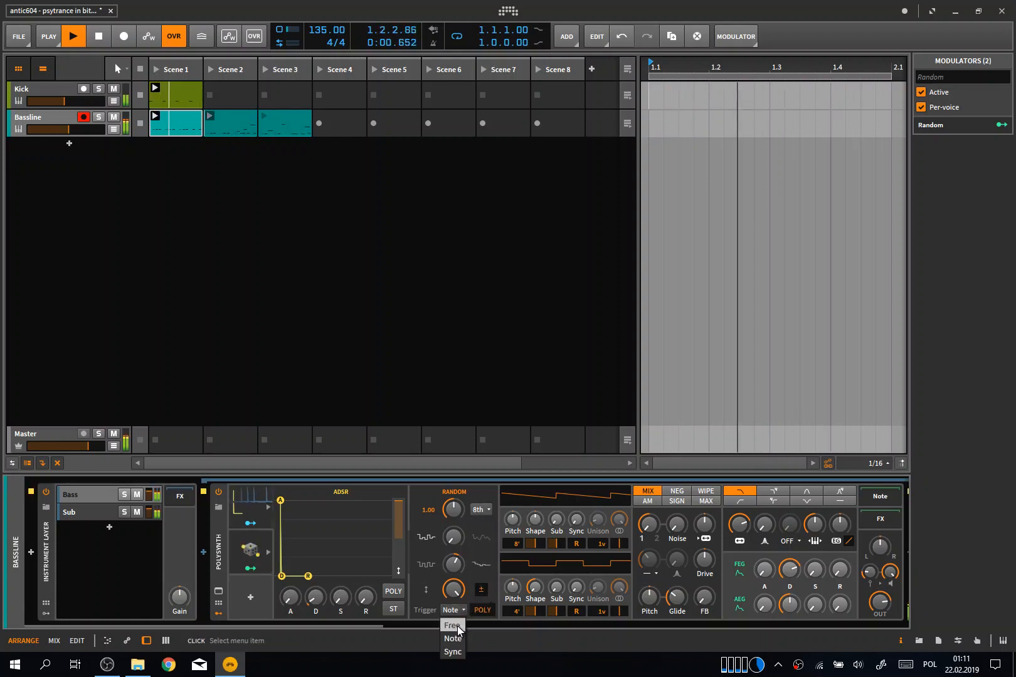
{"action": "left_click", "coordinate": [452, 652]}
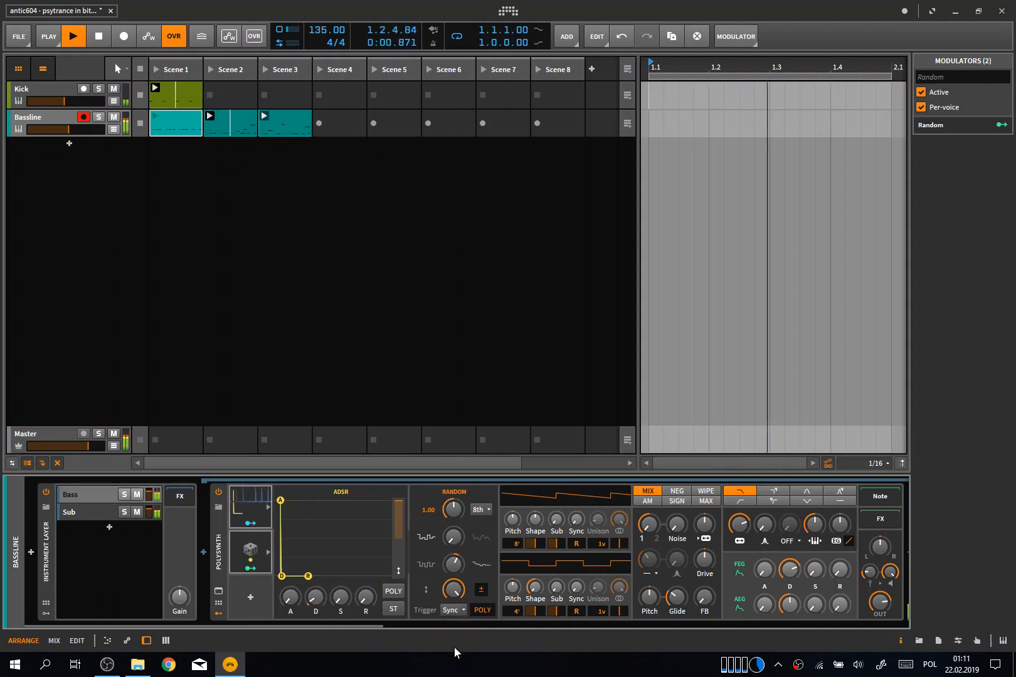
{"action": "left_click", "coordinate": [482, 611]}
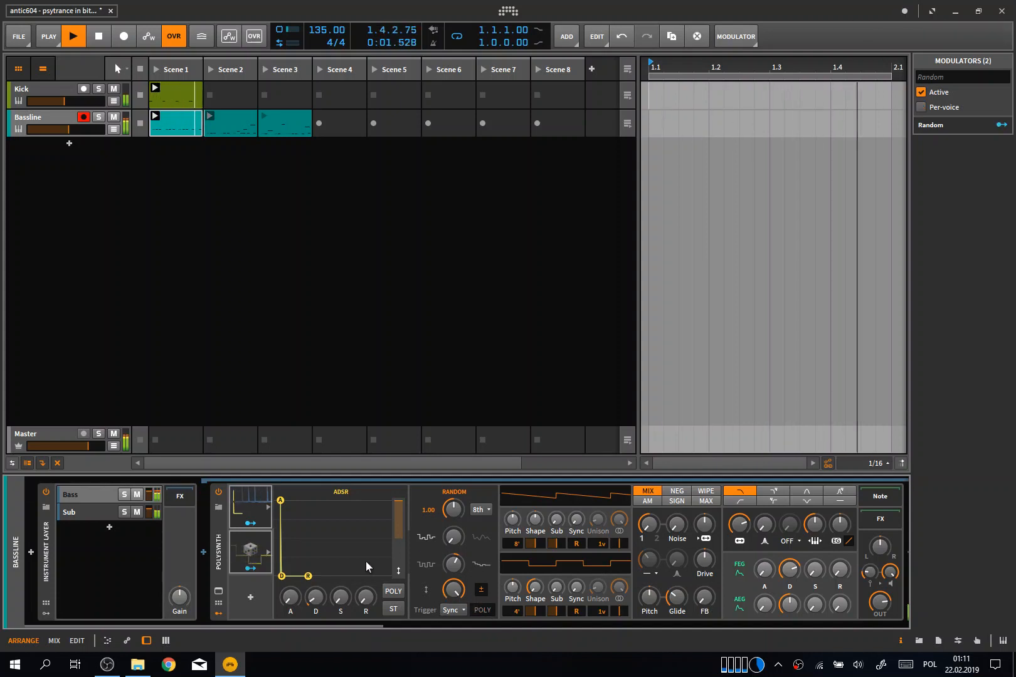
Map the Random modulator to the Polysynth's noise with an amount of 0.300 and adjust the filter oscillator FM
{"action": "left_click", "coordinate": [250, 569]}
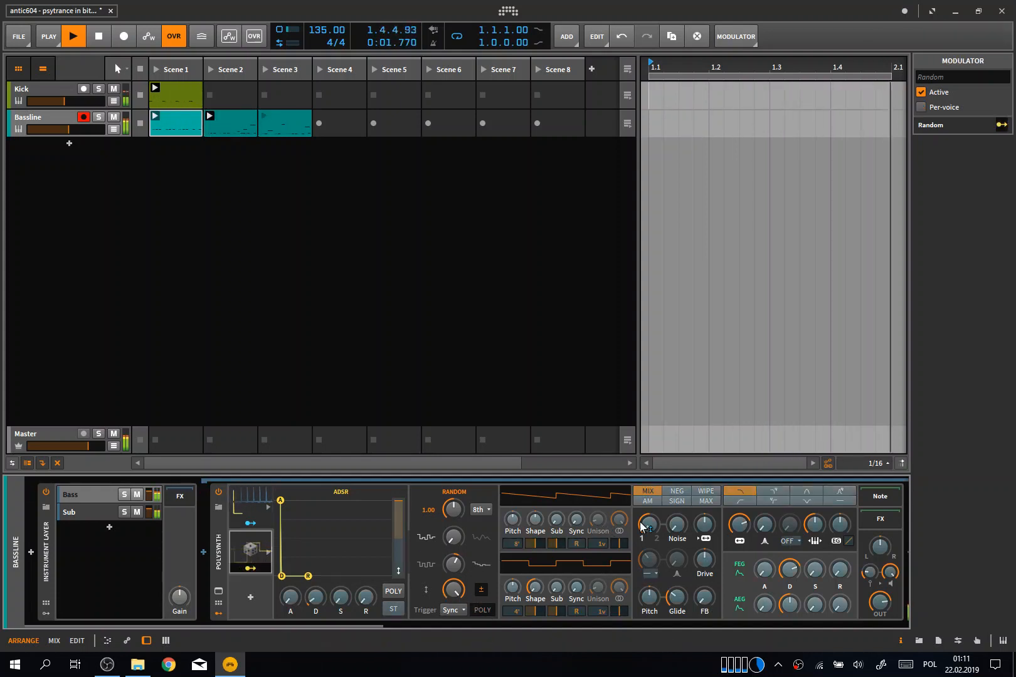
{"action": "left_click_drag", "start_coordinate": [677, 531], "coordinate": [677, 526]}
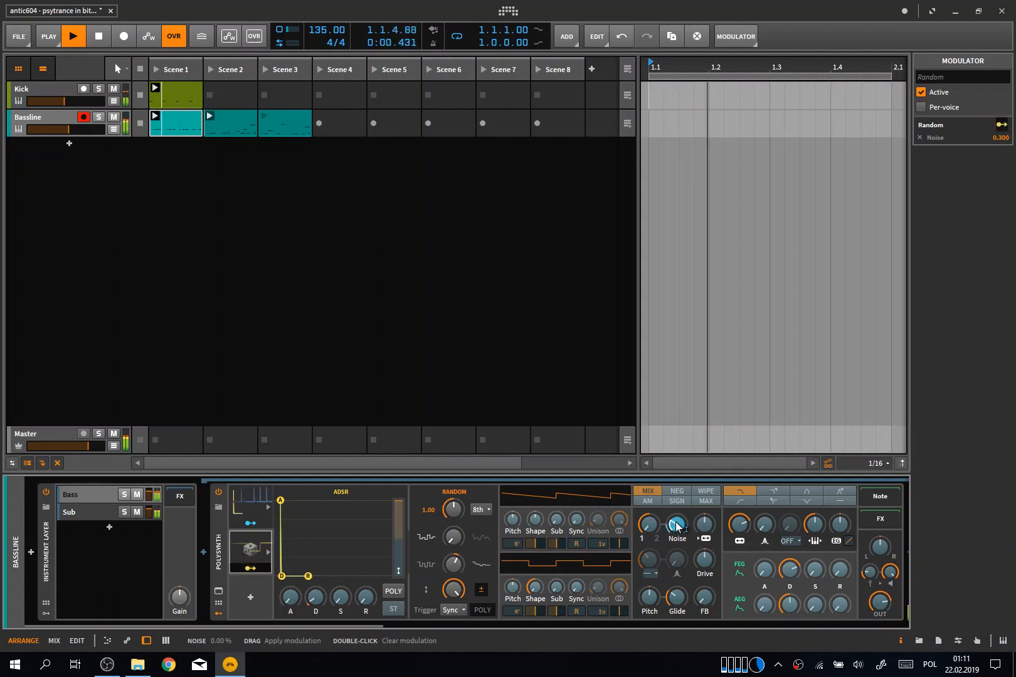
{"action": "key", "text": "Escape"}
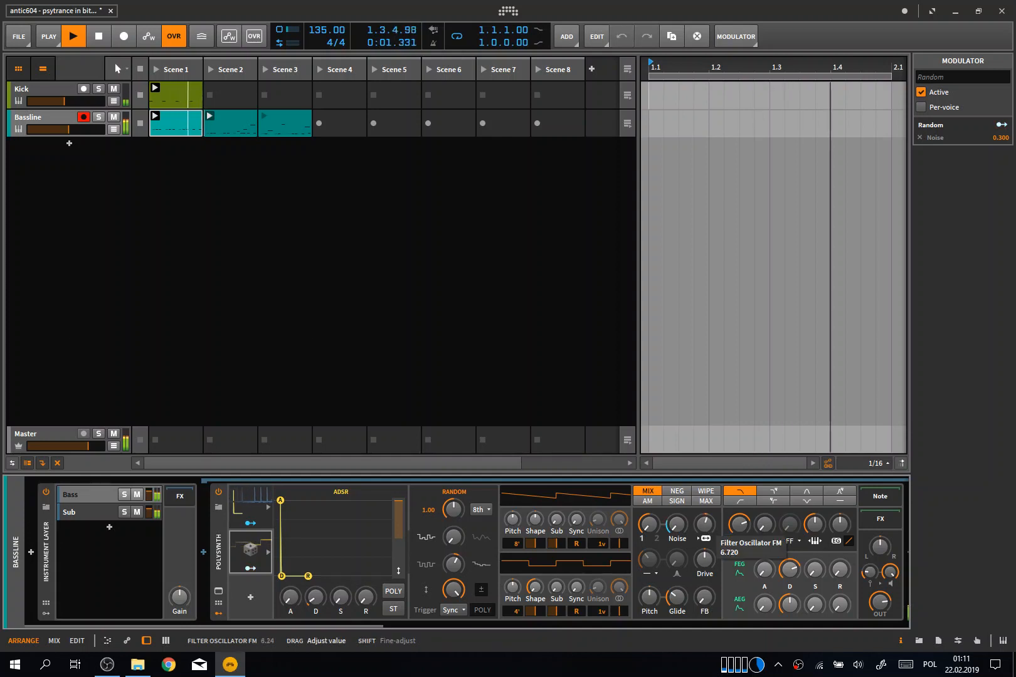
{"action": "mouse_move", "coordinate": [705, 524]}
{"action": "left_mouse_down"}
{"action": "mouse_move", "coordinate": [705, 508]}
{"action": "mouse_move", "coordinate": [707, 531]}
{"action": "left_mouse_up"}
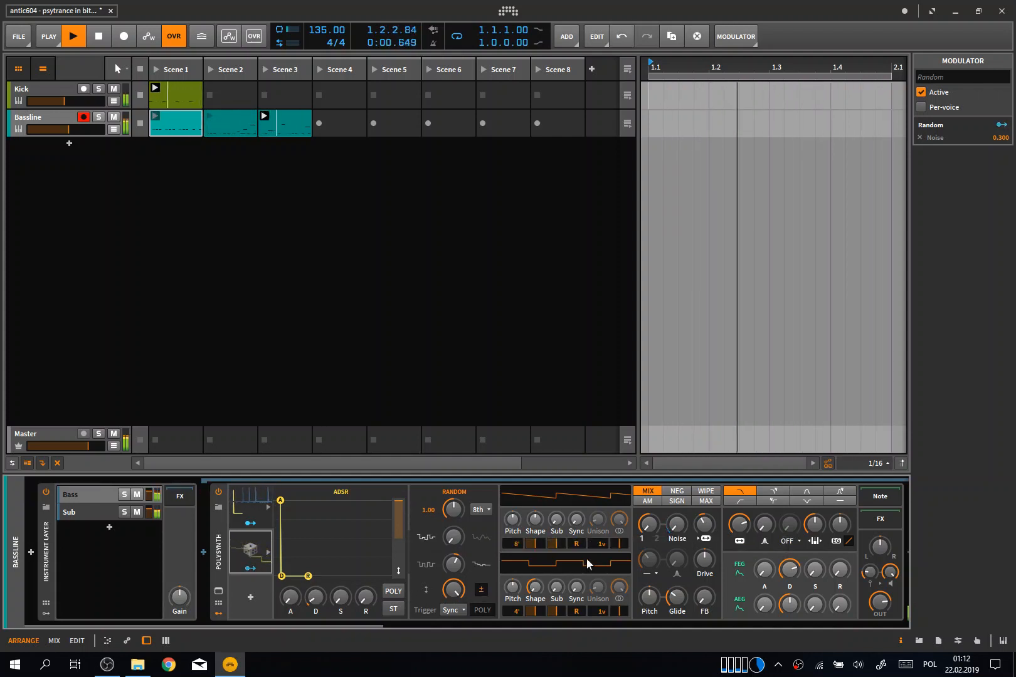
Reset the Polysynth's filter oscillator FM to default and map the Random modulator to it with an amount of -8.640
{"action": "double_click", "coordinate": [711, 525]}
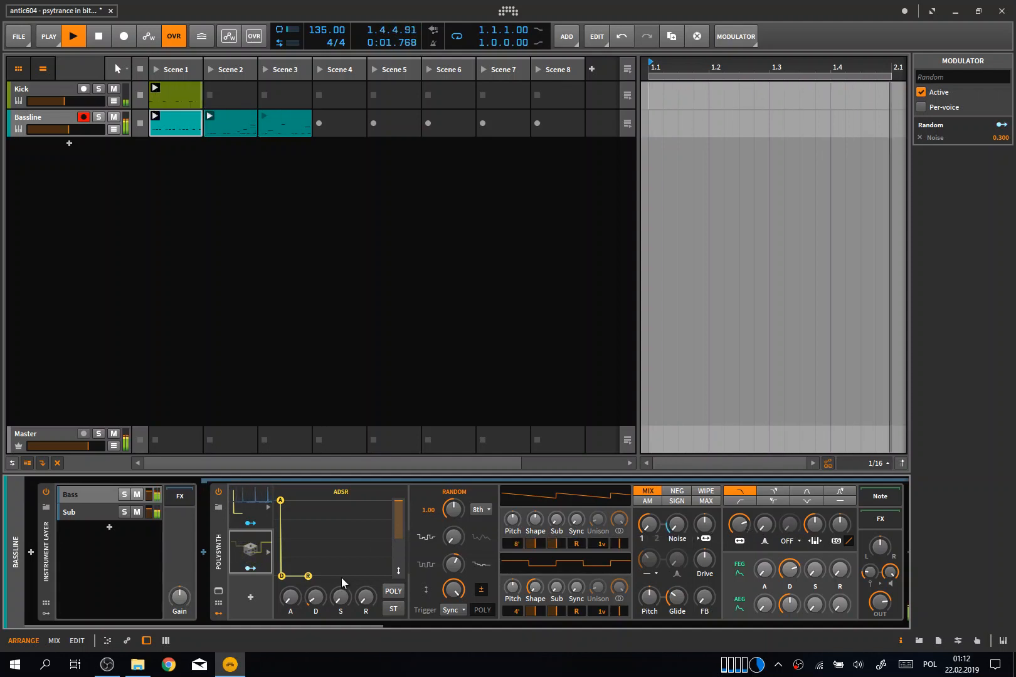
{"action": "left_click", "coordinate": [250, 569]}
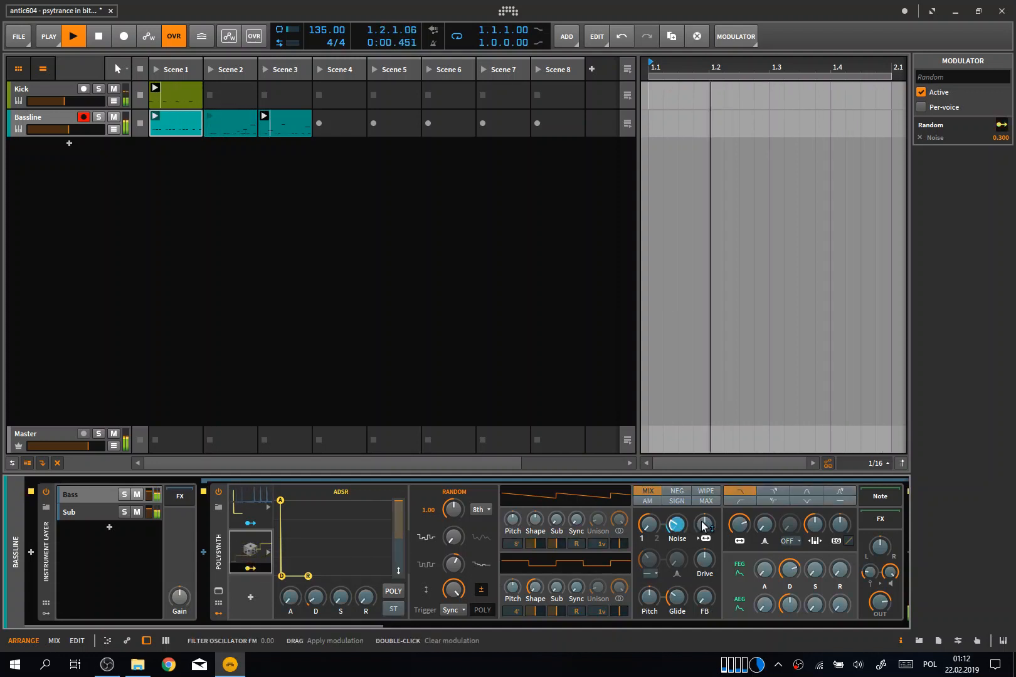
{"action": "left_click_drag", "start_coordinate": [696, 527], "coordinate": [703, 523]}
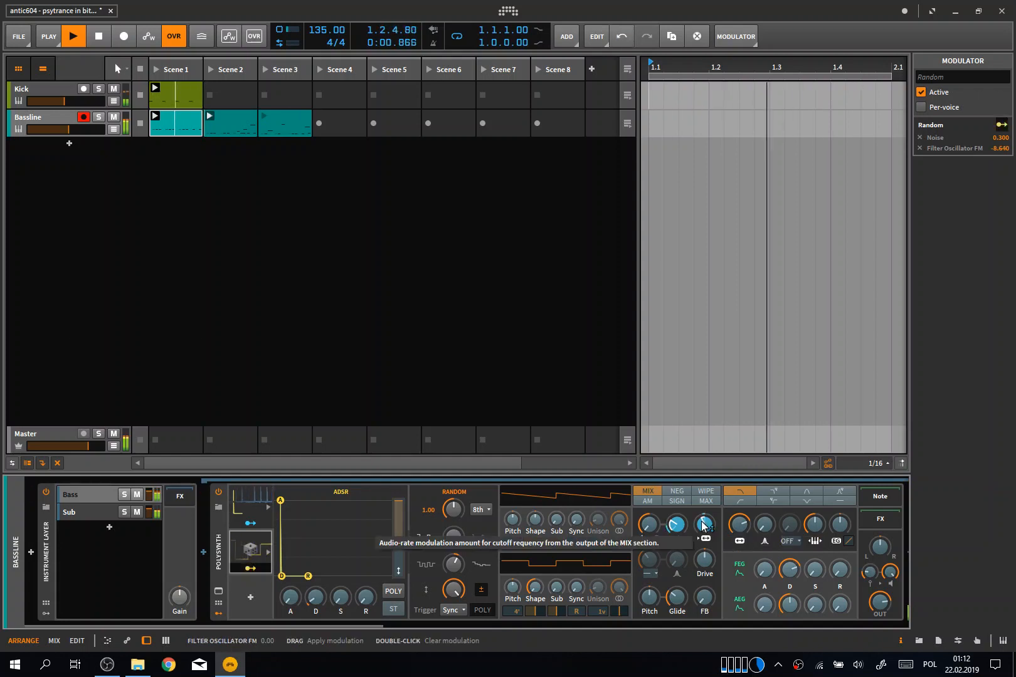
{"action": "key", "text": "Escape"}
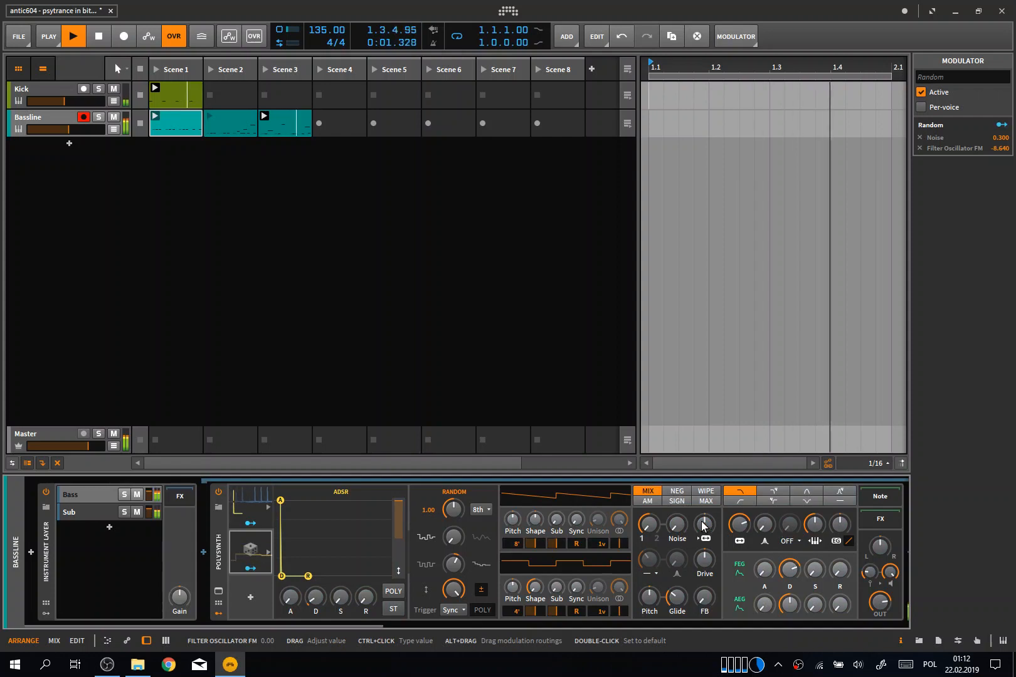
Hide the device chain of the Multiband FX-2's High band on the Bass layer
{"action": "scroll", "coordinate": [701, 522], "scroll_direction": "right", "scroll_amount": 5}
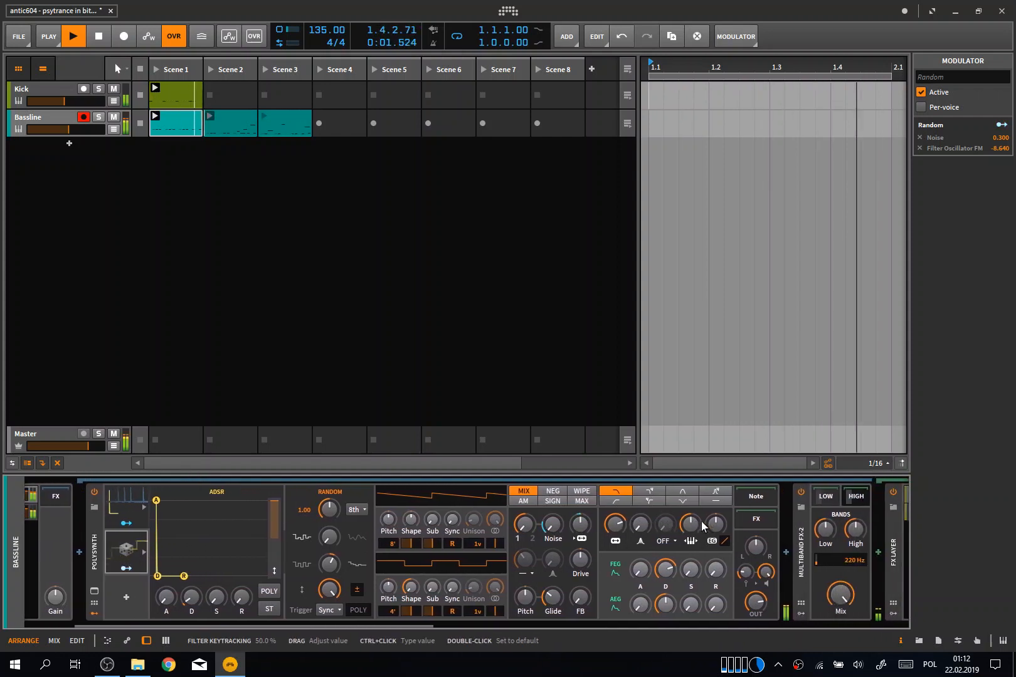
{"action": "scroll", "coordinate": [701, 522], "scroll_direction": "right", "scroll_amount": 1}
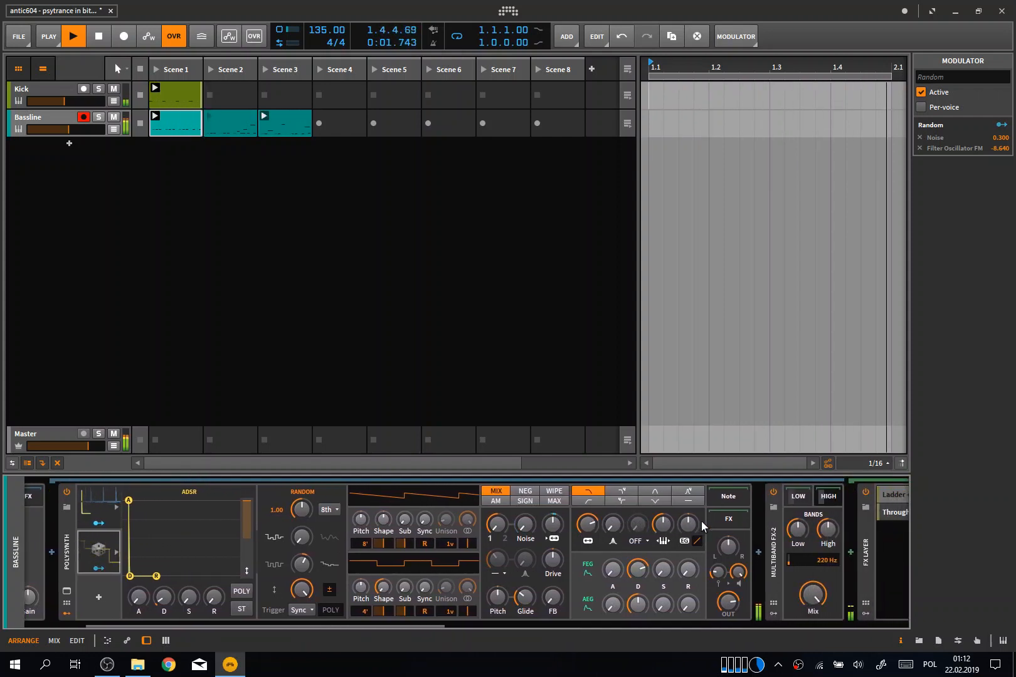
{"action": "scroll", "coordinate": [701, 522], "scroll_direction": "right", "scroll_amount": 10}
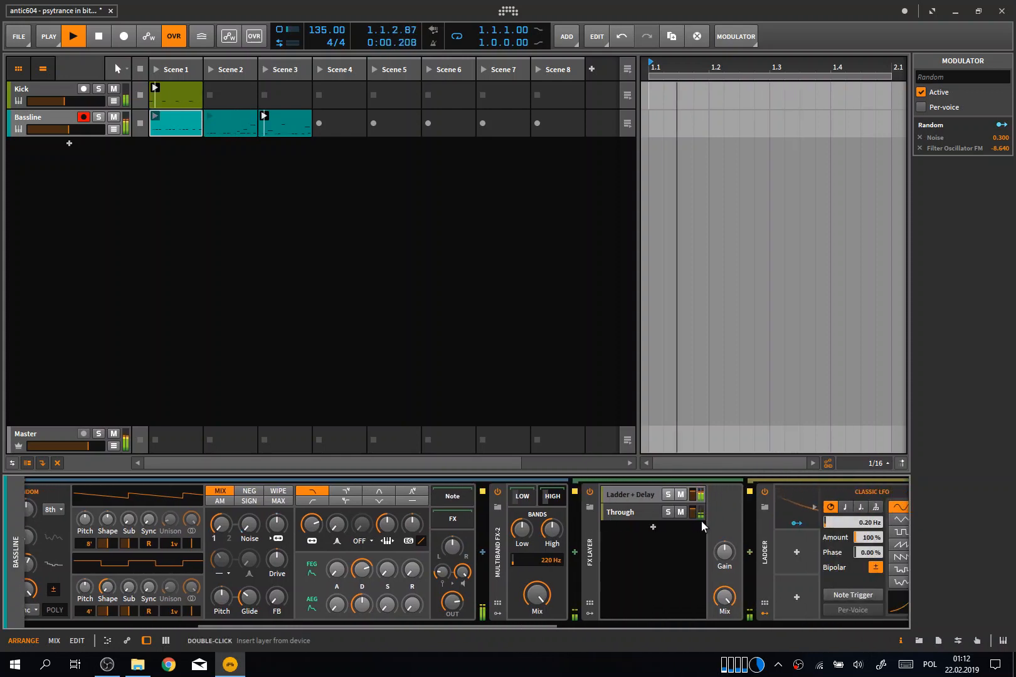
{"action": "left_click", "coordinate": [553, 496]}
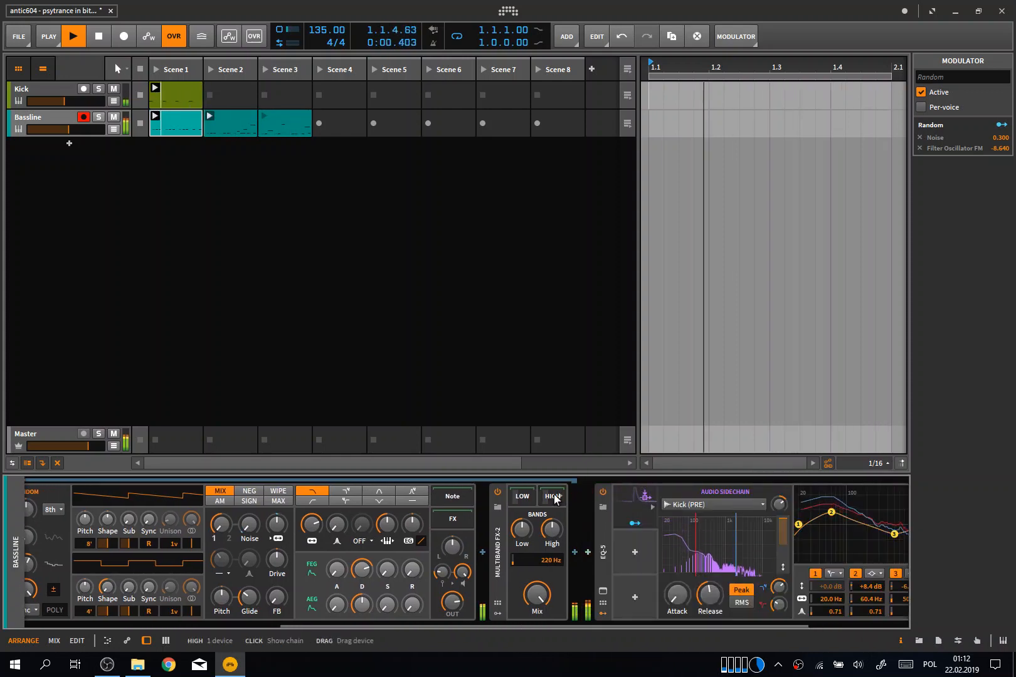
Show the Sub layer's devices, return to the Bass layer and collapse its device chain
{"action": "scroll", "coordinate": [553, 493], "scroll_direction": "left", "scroll_amount": 15}
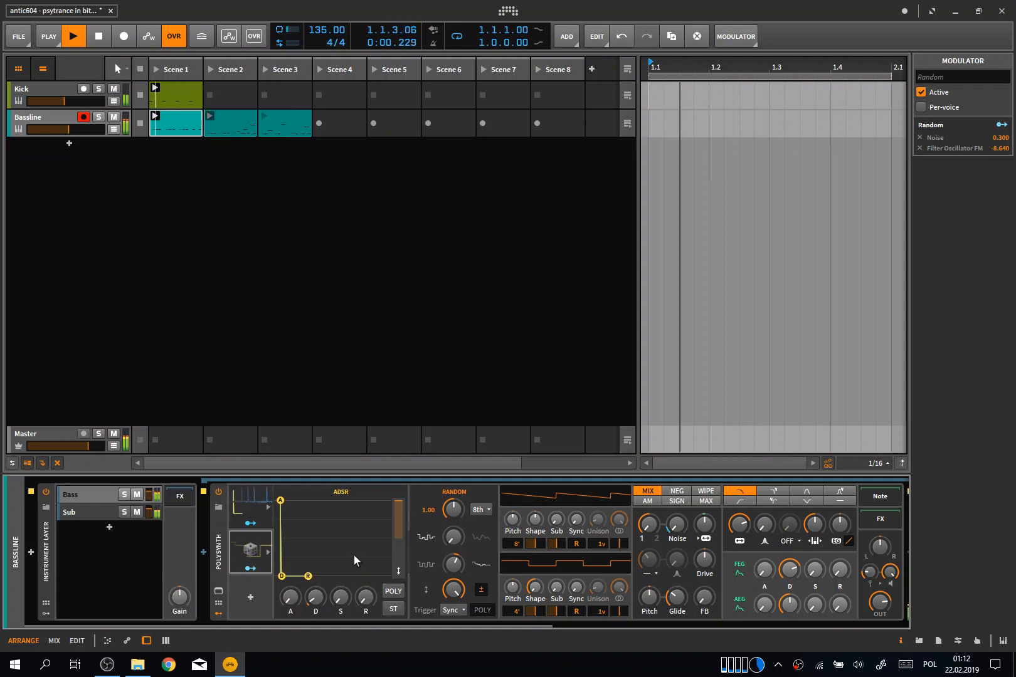
{"action": "left_click", "coordinate": [91, 514]}
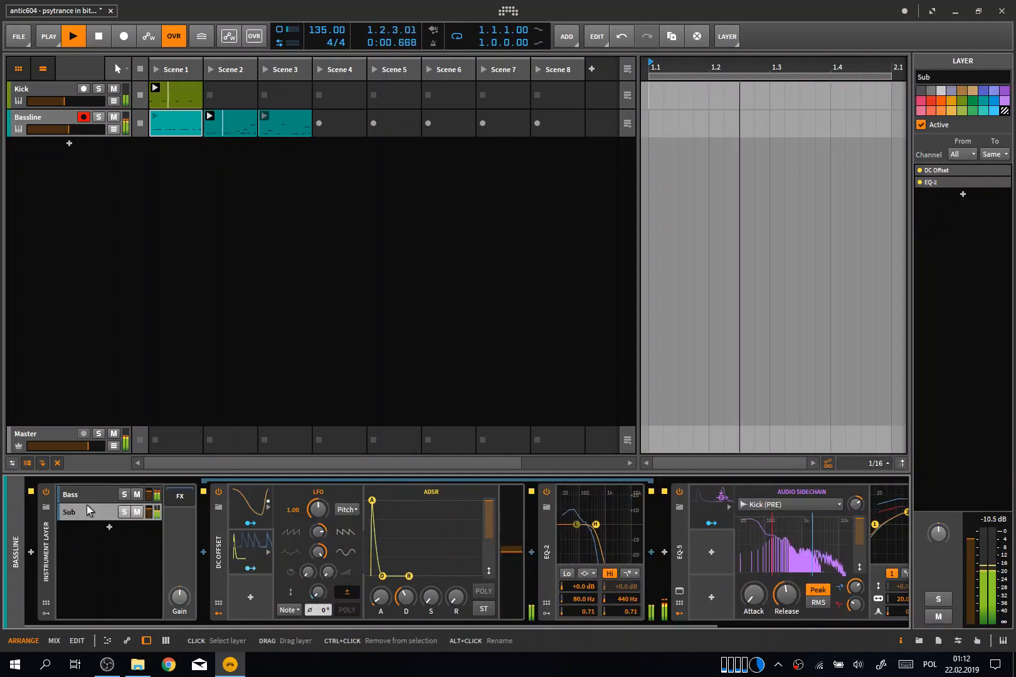
{"action": "left_click", "coordinate": [95, 496]}
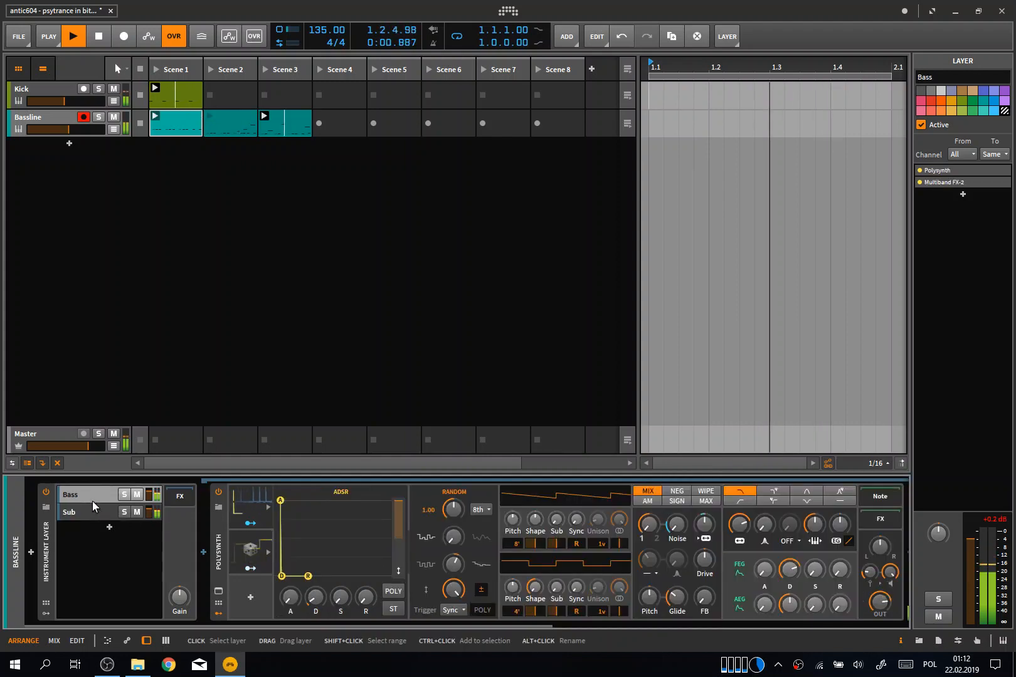
{"action": "left_click", "coordinate": [89, 498]}
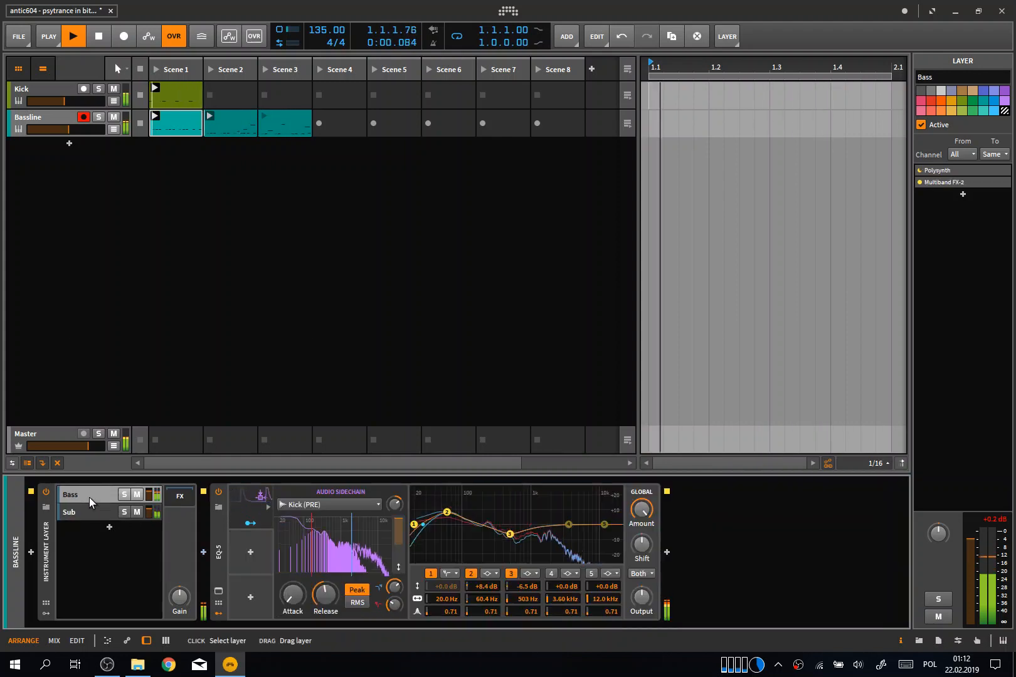
Move the EQ-5 with the Kick audio sidechain into the Instrument Layer's FX chain
{"action": "double_click", "coordinate": [220, 545]}
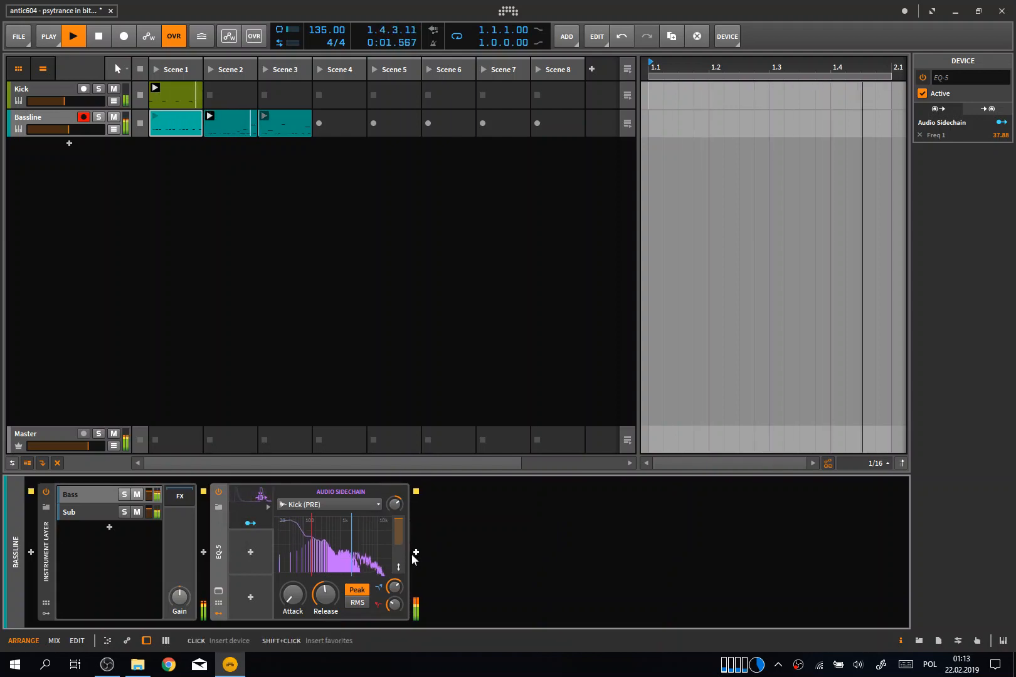
{"action": "left_click", "coordinate": [219, 592]}
{"action": "left_click", "coordinate": [219, 593]}
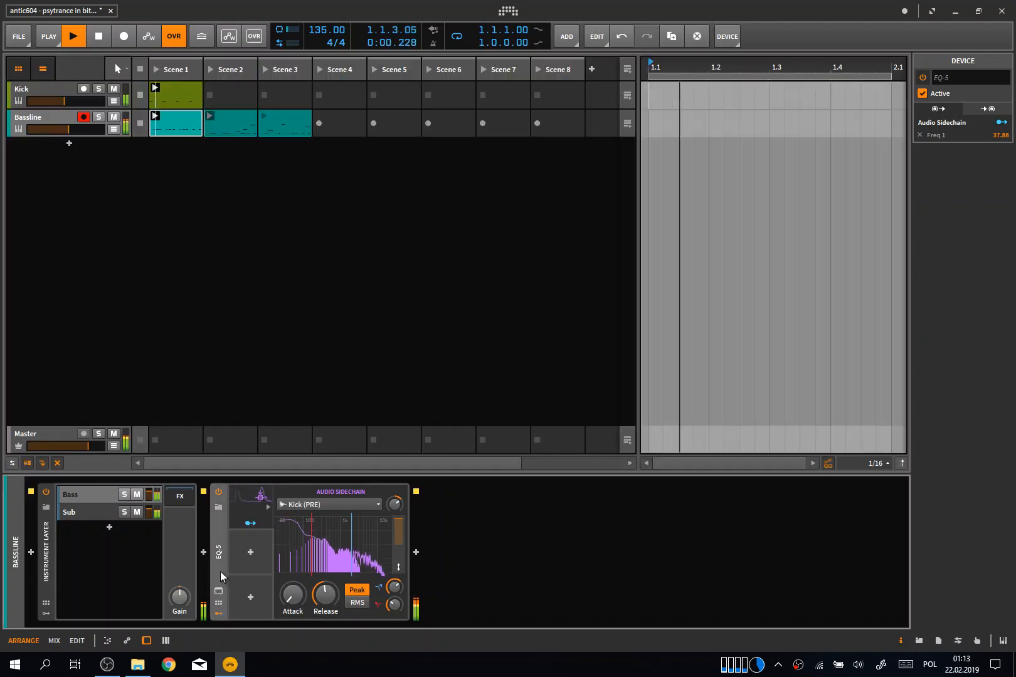
{"action": "double_click", "coordinate": [218, 539]}
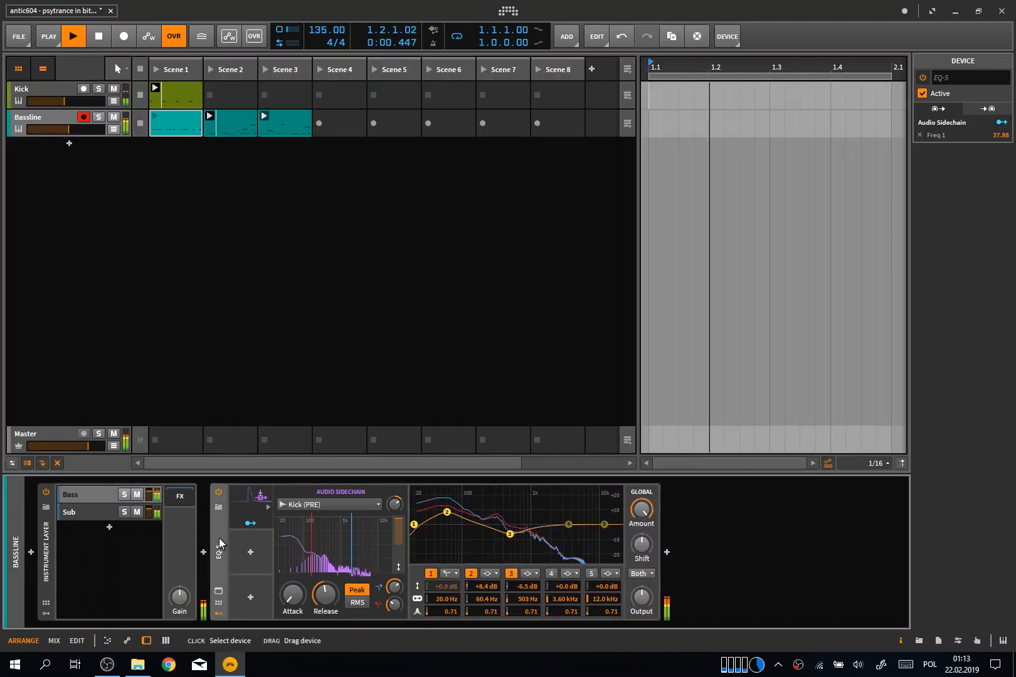
{"action": "left_click_drag", "start_coordinate": [219, 538], "coordinate": [179, 498]}
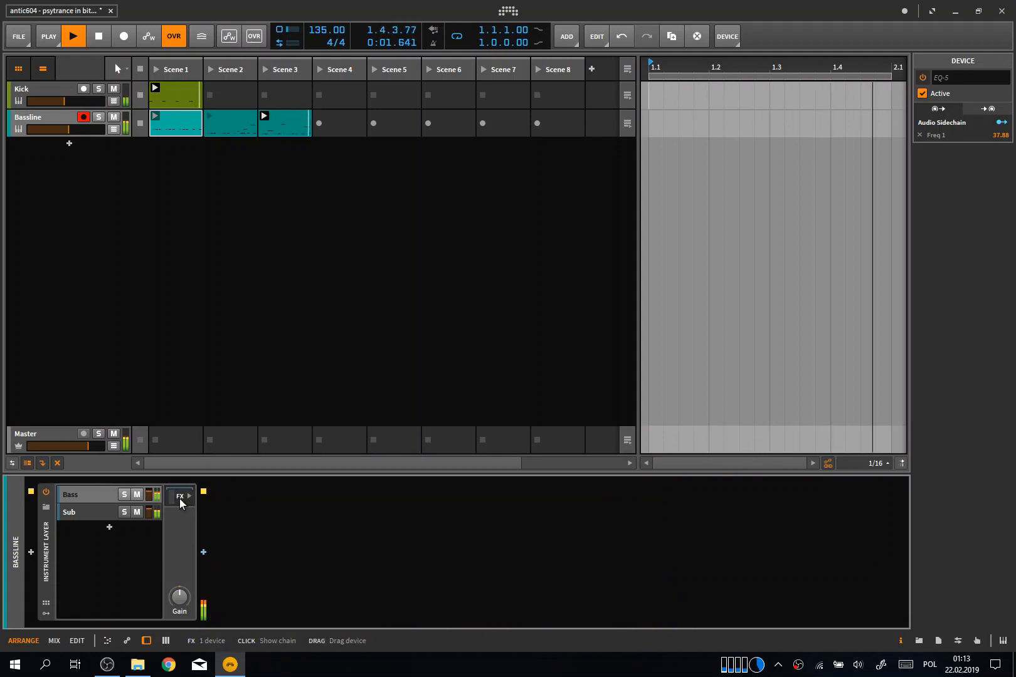
Inspect the Instrument Layer's Bass, Sub and FX chains one after another
{"action": "left_click", "coordinate": [47, 572]}
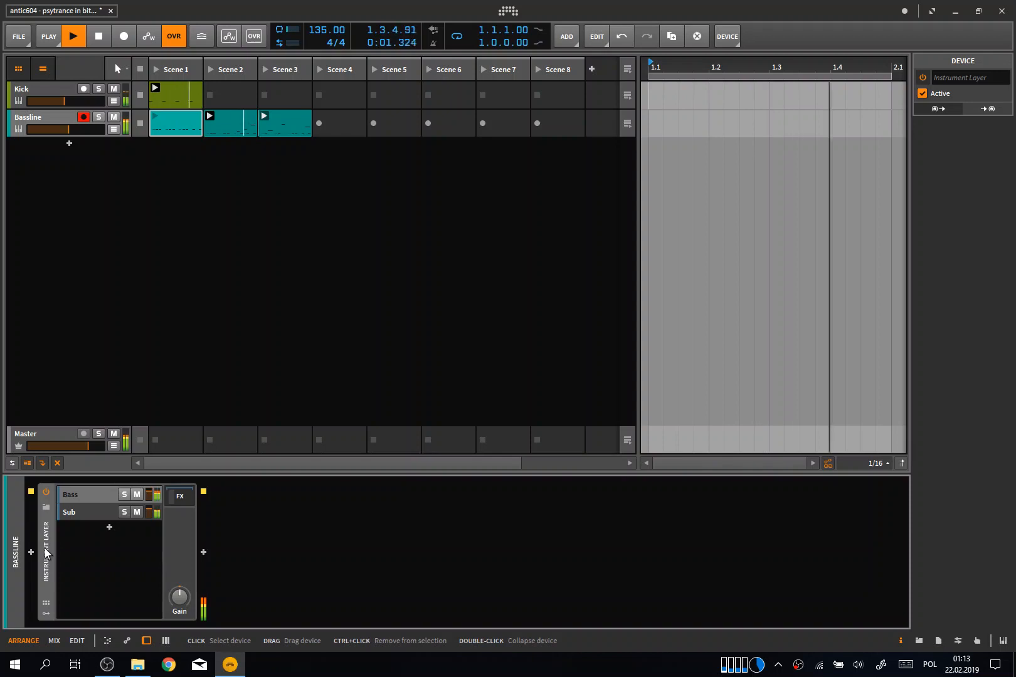
{"action": "left_click", "coordinate": [71, 499]}
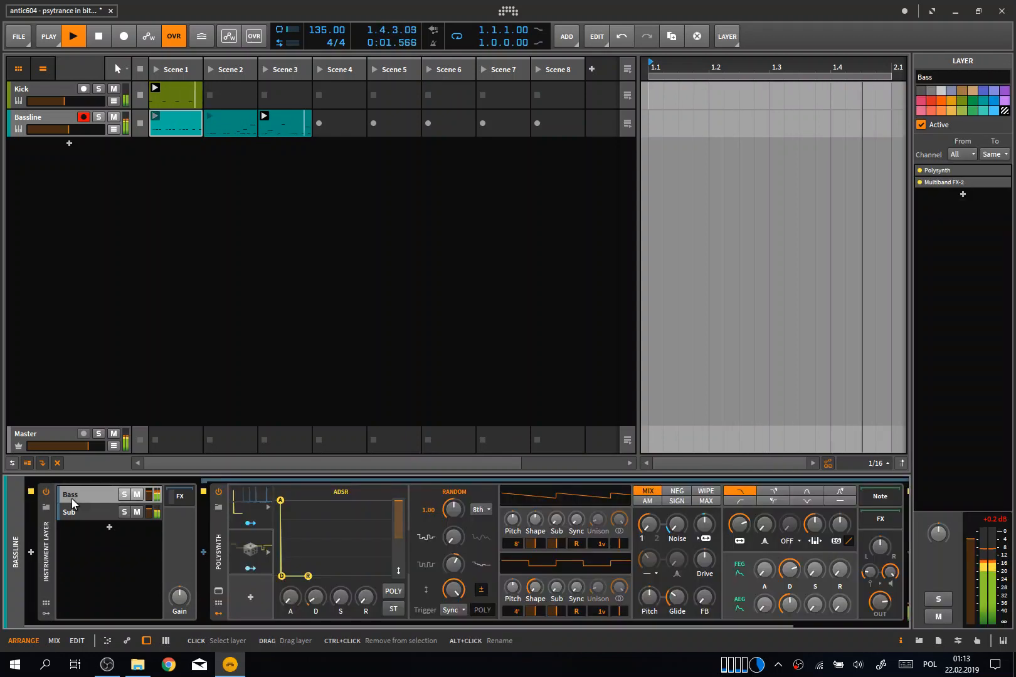
{"action": "left_click", "coordinate": [69, 513]}
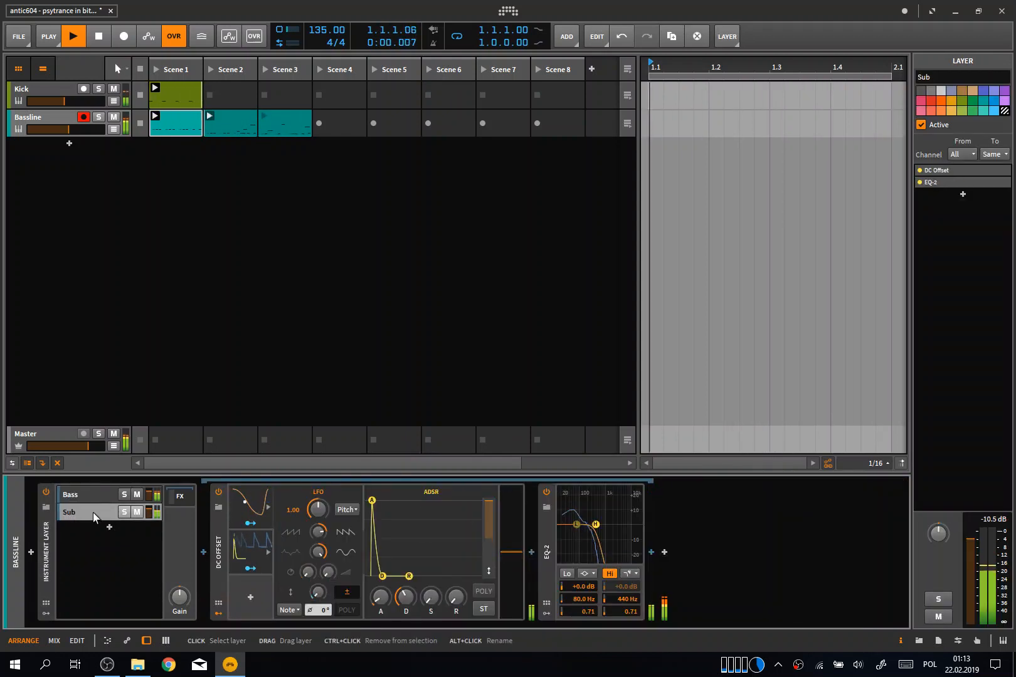
{"action": "left_click", "coordinate": [180, 500]}
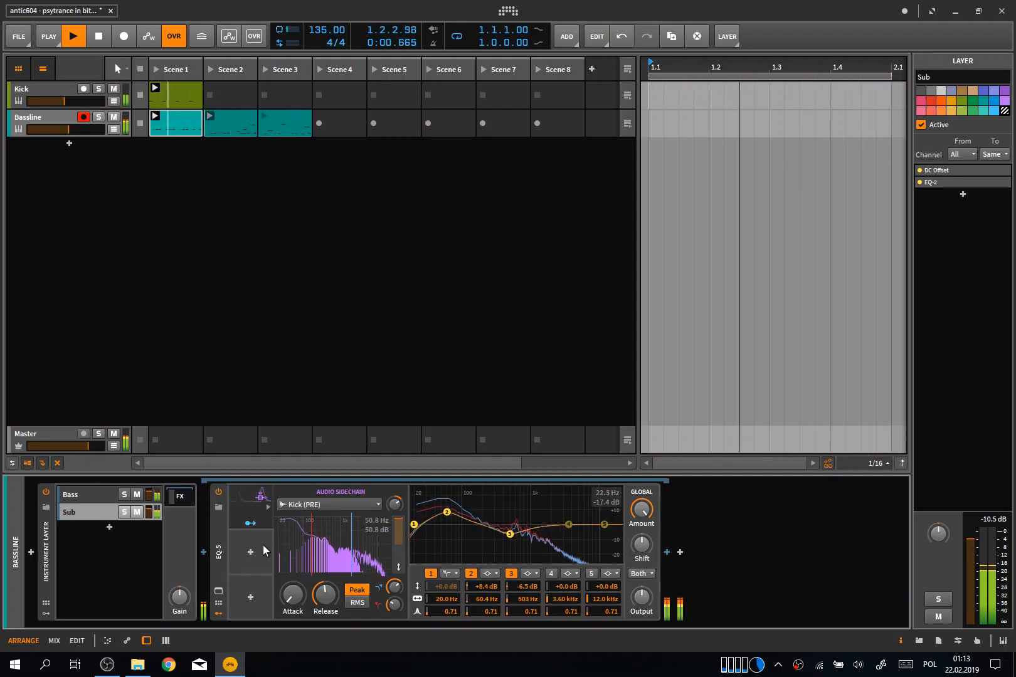
Review the dialog for saving the Instrument Layer as a library preset and leave it without saving
{"action": "left_click", "coordinate": [62, 540]}
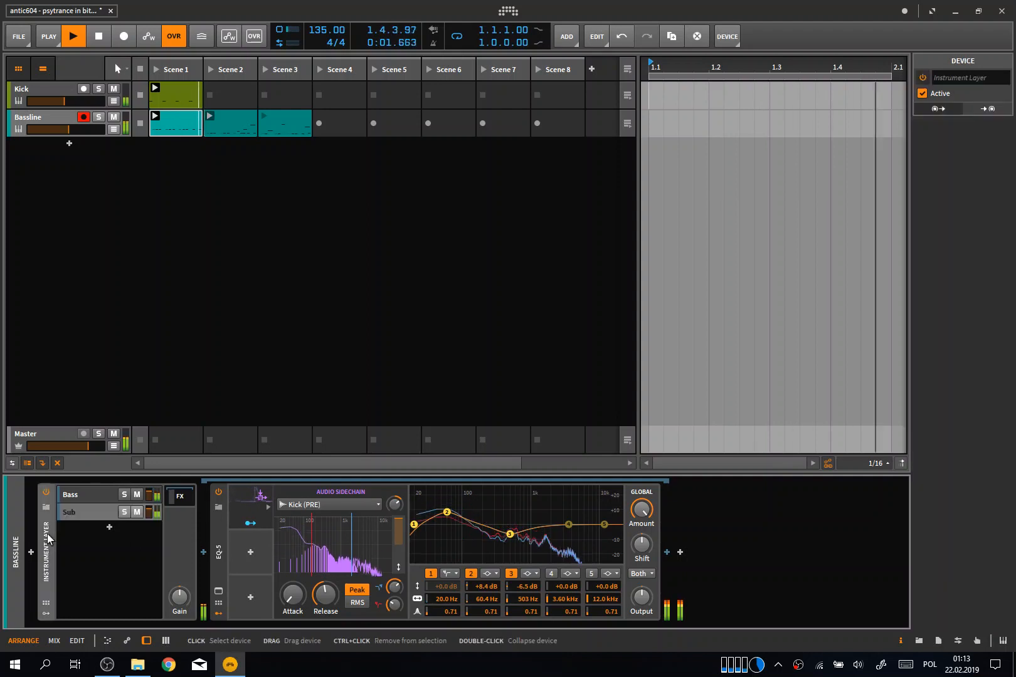
{"action": "right_click", "coordinate": [48, 575]}
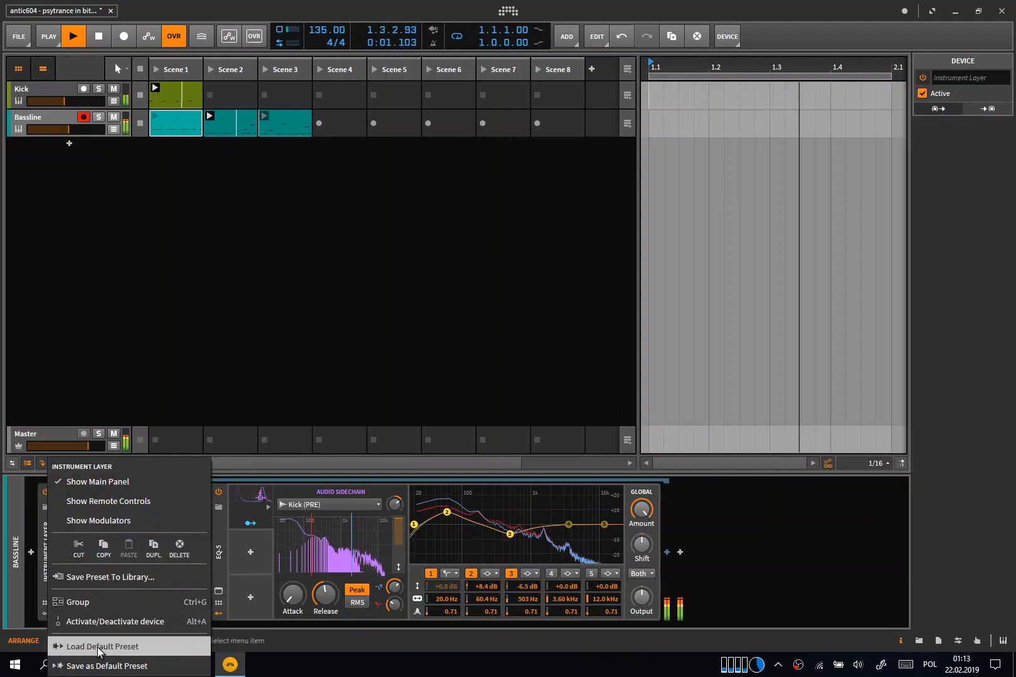
{"action": "left_click", "coordinate": [103, 581]}
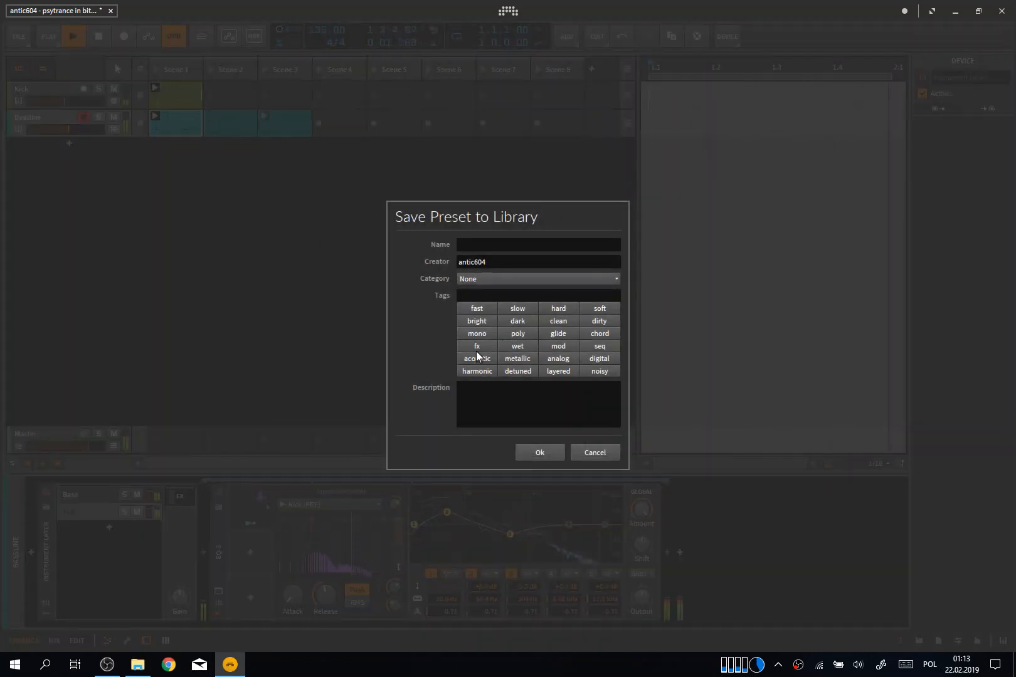
{"action": "left_click", "coordinate": [595, 452]}
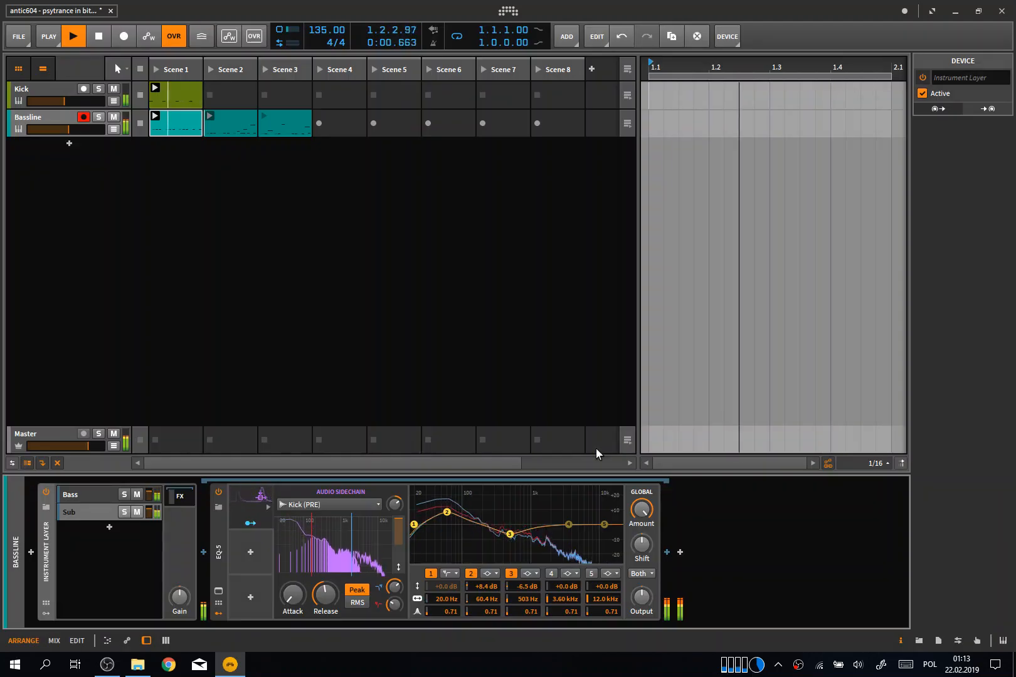
Review the Bass and Sub layers' devices once more and collapse the Instrument Layer's open chain
{"action": "left_click", "coordinate": [75, 492]}
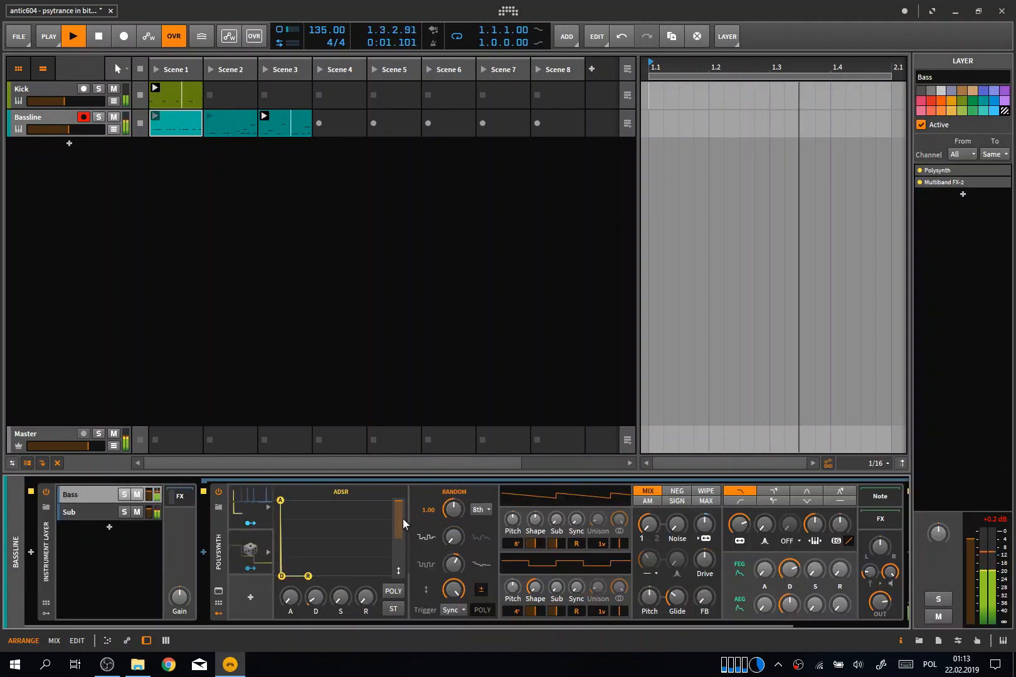
{"action": "left_click", "coordinate": [85, 517]}
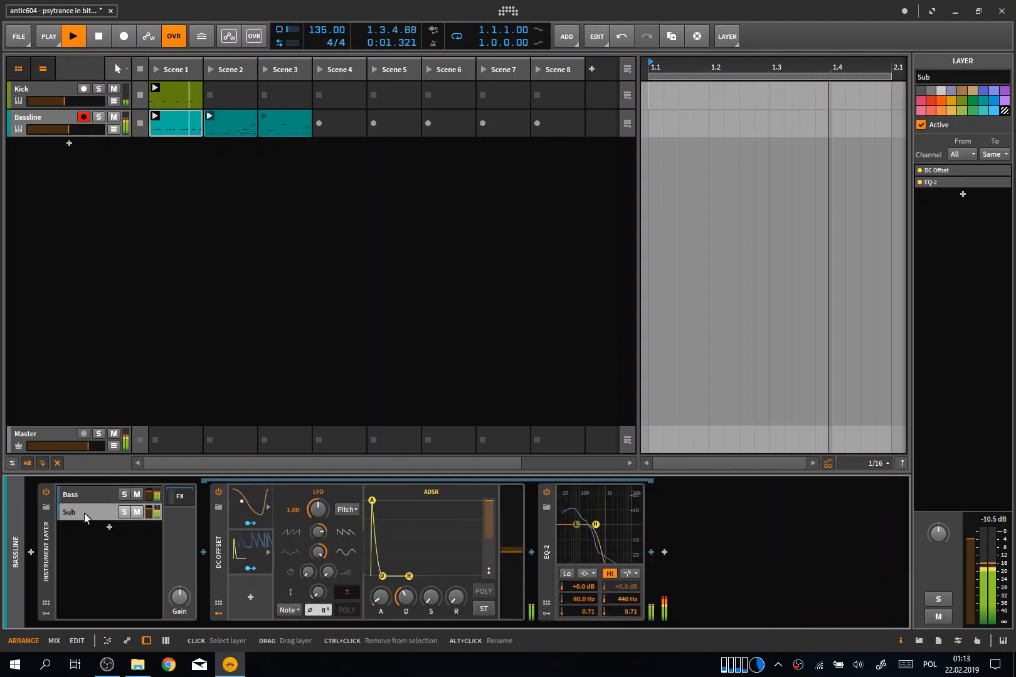
{"action": "left_click", "coordinate": [178, 498]}
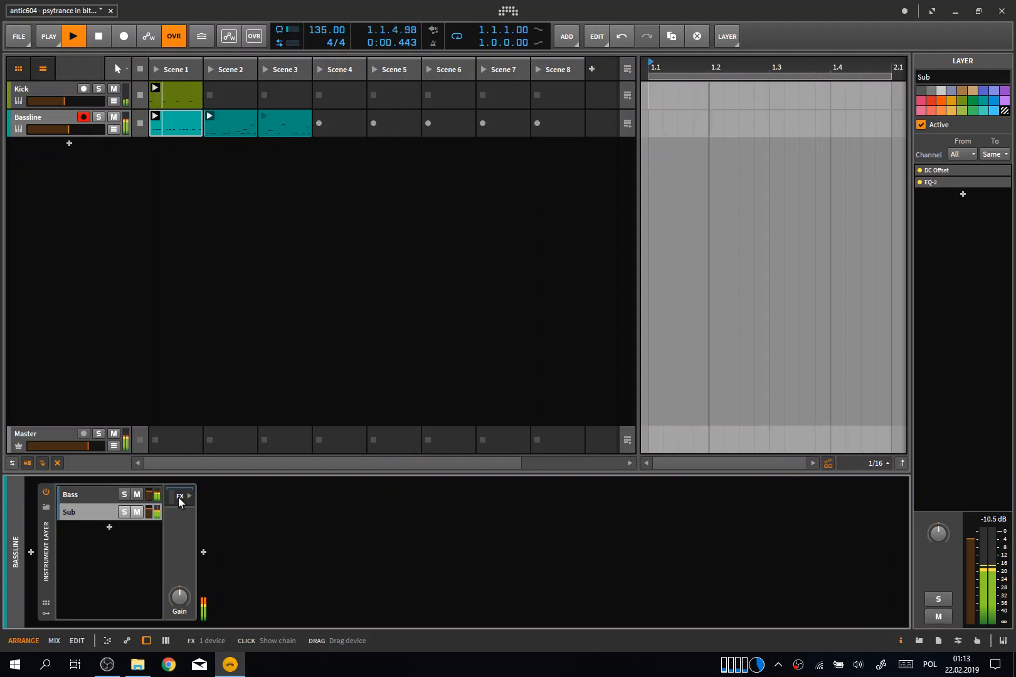
Stop the playback and all launcher clips, and relaunch Scene 1 from the start
{"action": "key", "text": "space"}
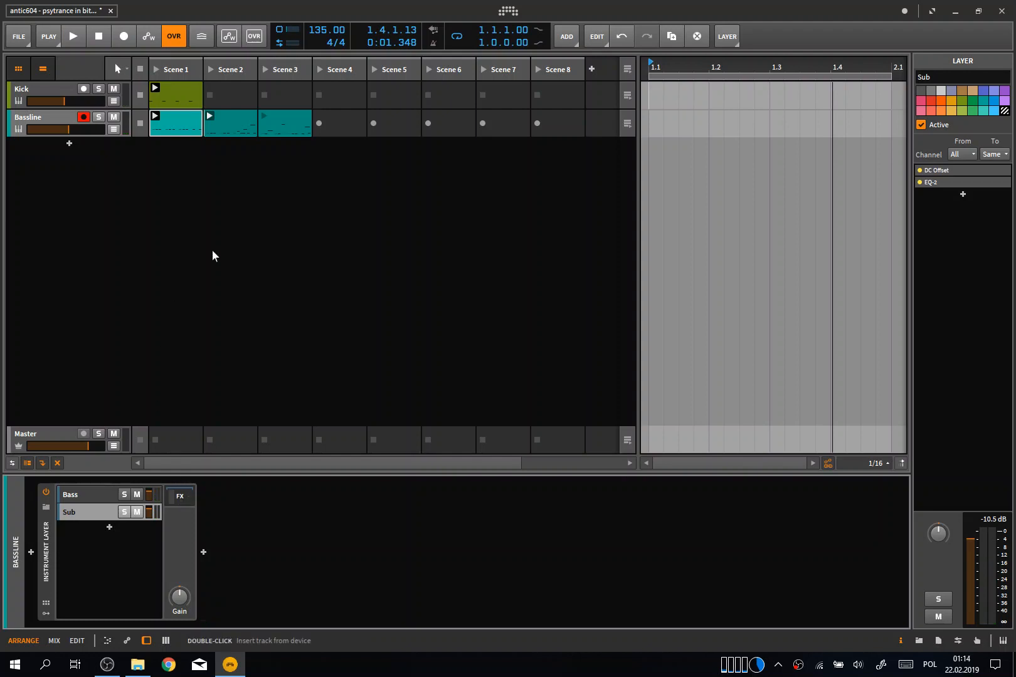
{"action": "left_click", "coordinate": [141, 71]}
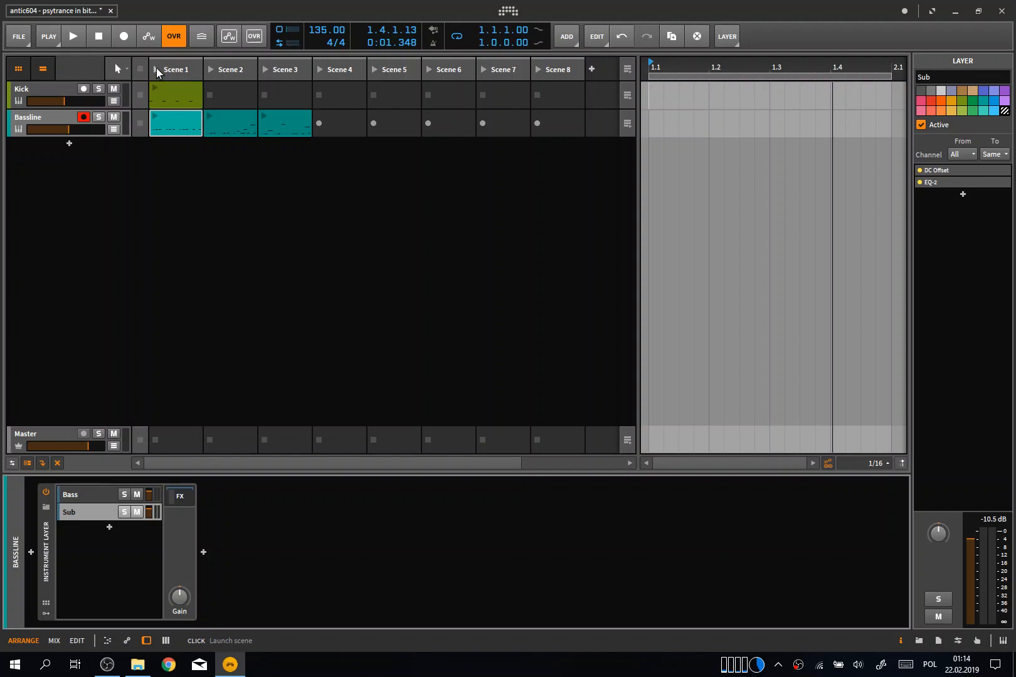
{"action": "left_click", "coordinate": [156, 69]}
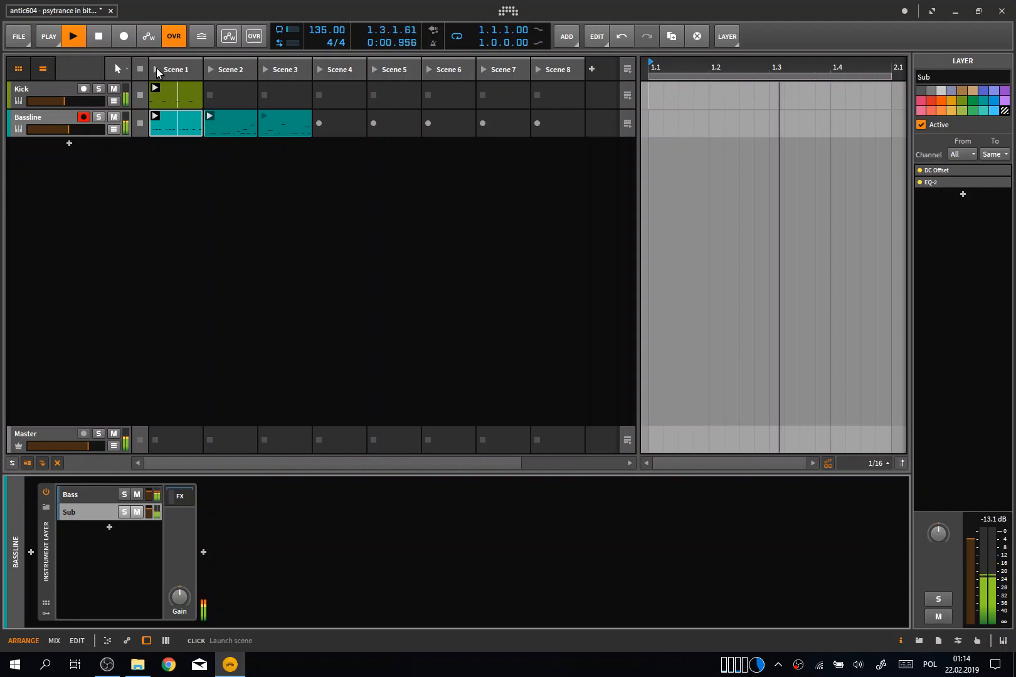
Return to the Bass layer and set the Polysynth's Random modulator timebase to 4th
{"action": "left_click", "coordinate": [78, 494]}
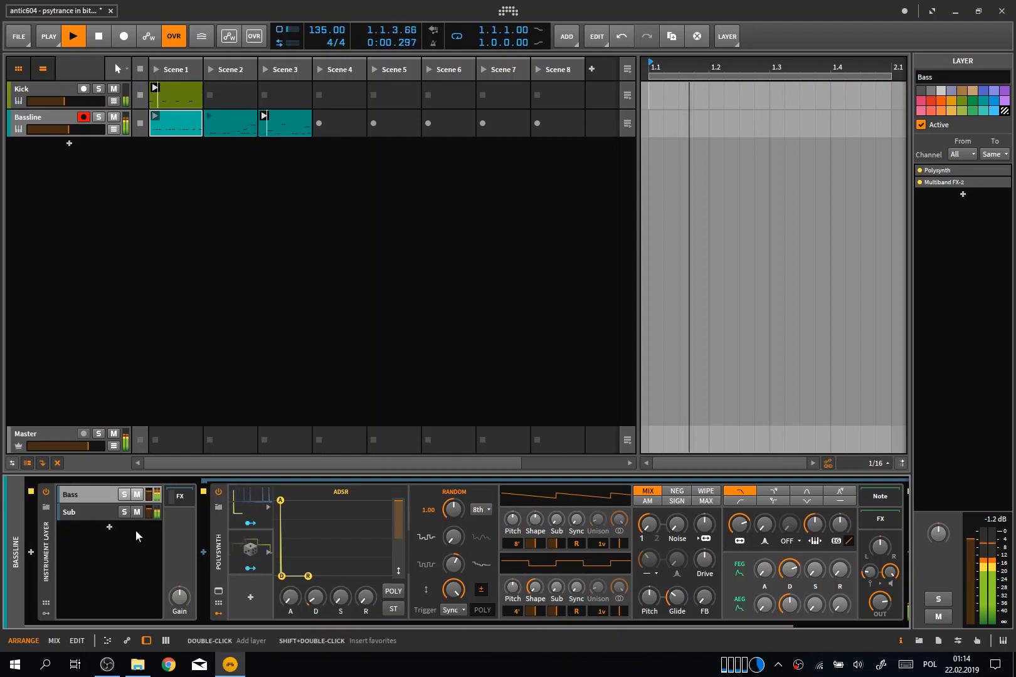
{"action": "left_click", "coordinate": [485, 513]}
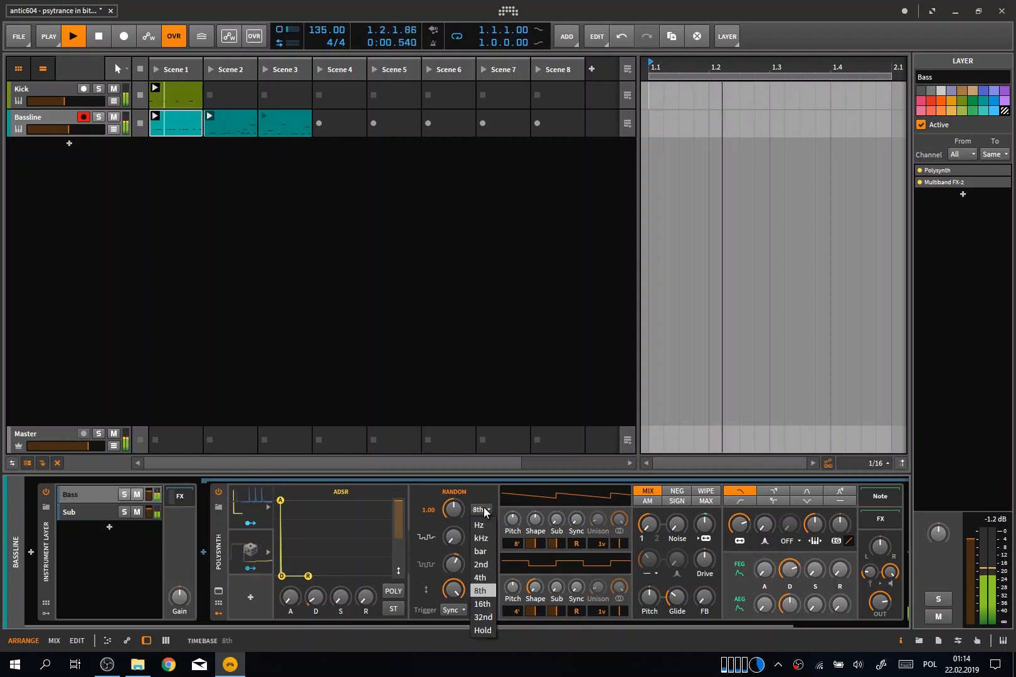
{"action": "left_click", "coordinate": [486, 585]}
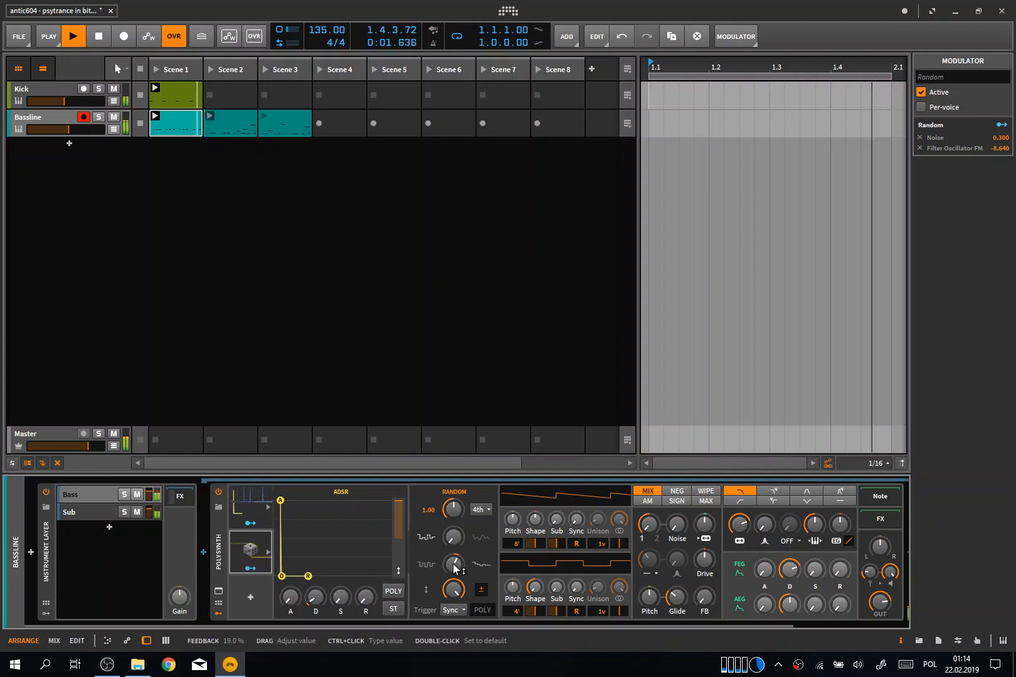
Lower the Random modulator's feedback, raise its smoothing and stop the playback
{"action": "left_click_drag", "start_coordinate": [454, 568], "coordinate": [454, 569]}
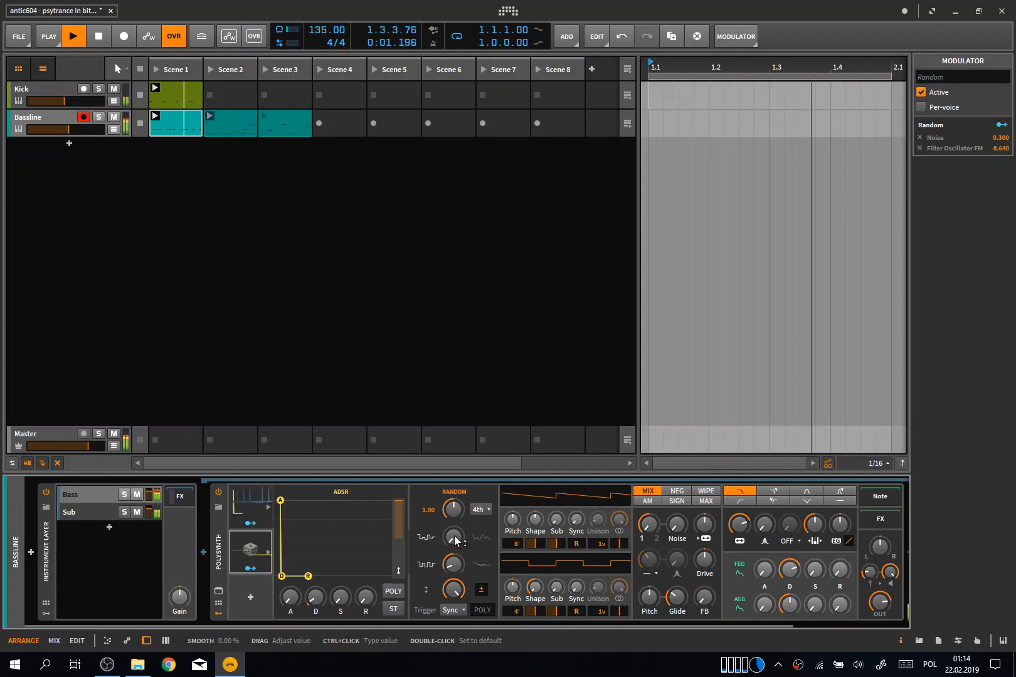
{"action": "mouse_move", "coordinate": [455, 541]}
{"action": "left_mouse_down"}
{"action": "mouse_move", "coordinate": [455, 530]}
{"action": "mouse_move", "coordinate": [455, 539]}
{"action": "left_mouse_up"}
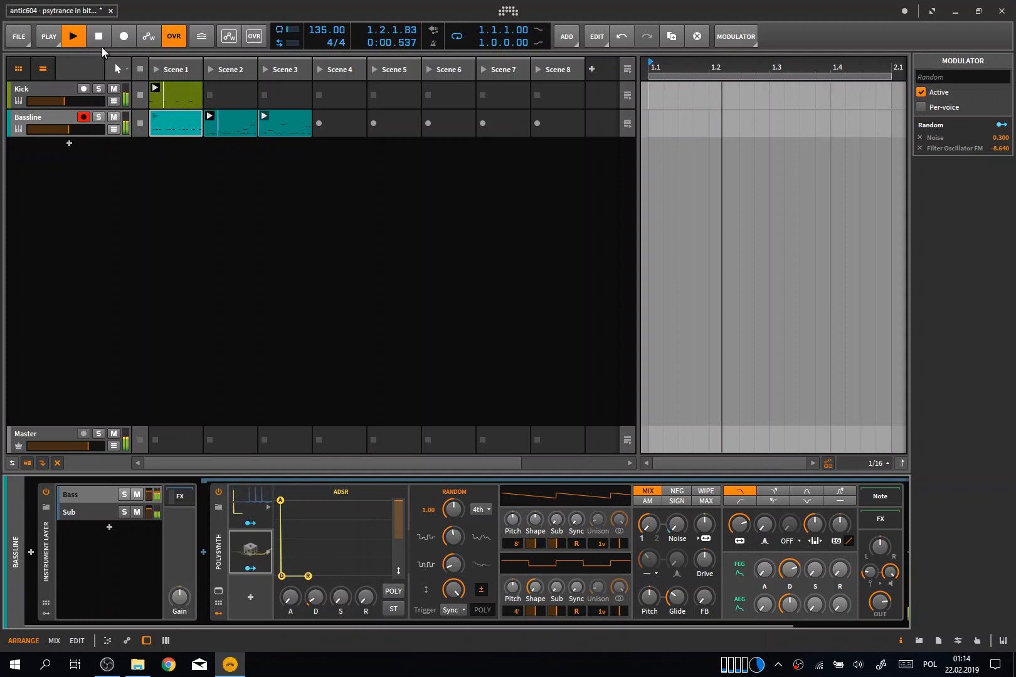
{"action": "left_click", "coordinate": [149, 216]}
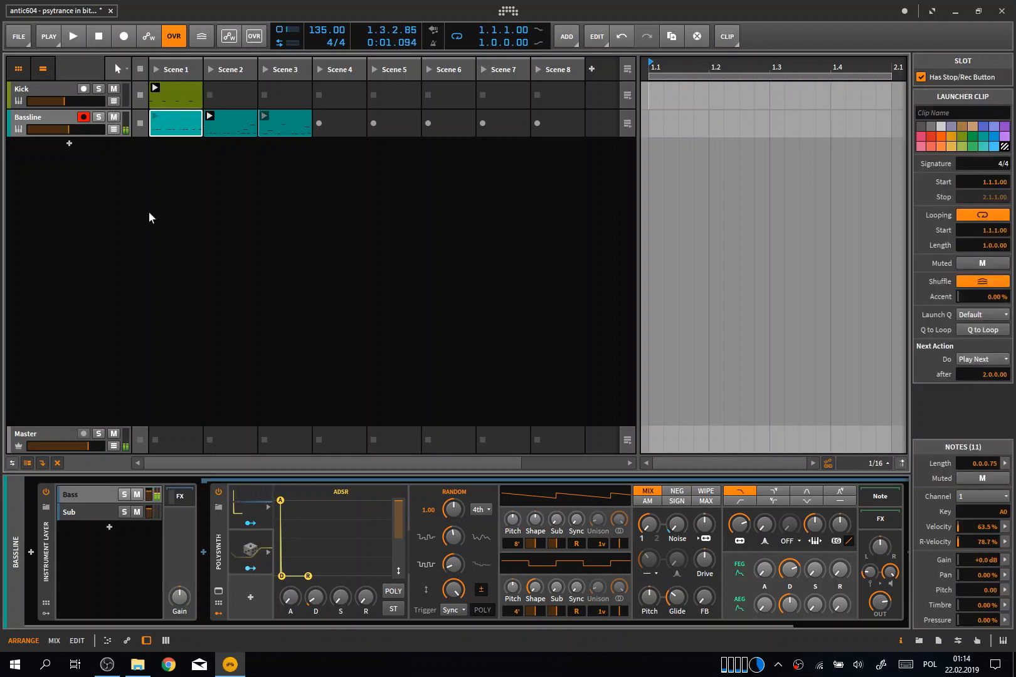